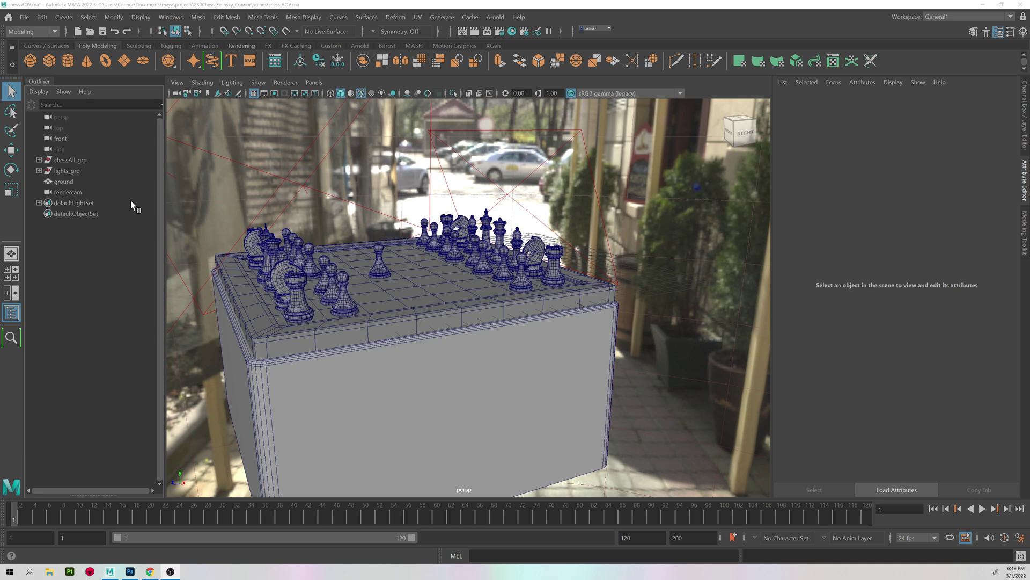
# Step: Open the Arnold RenderView and place its window over the Outliner side of the scene
pyautogui.click(495, 17)
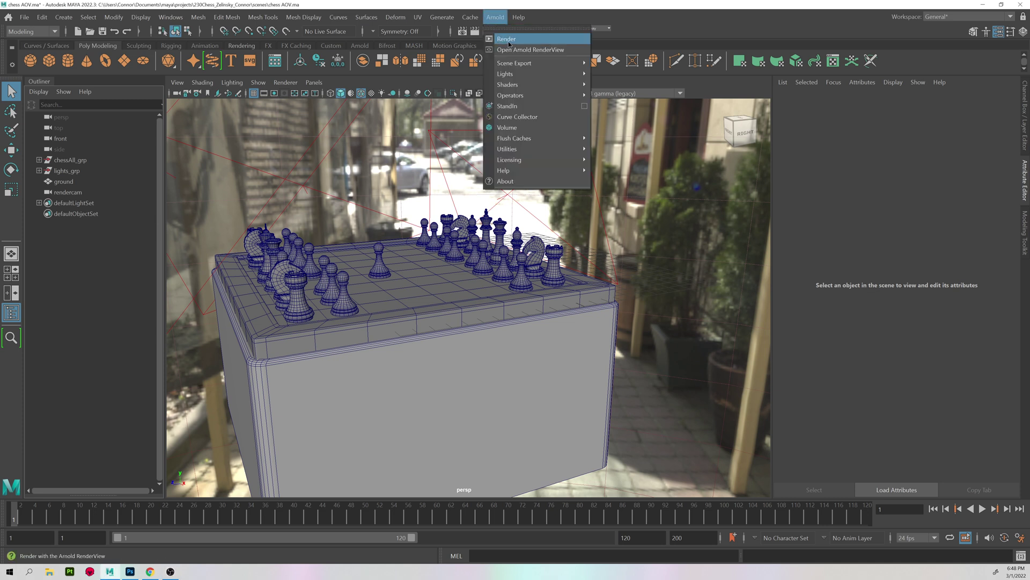
pyautogui.click(517, 50)
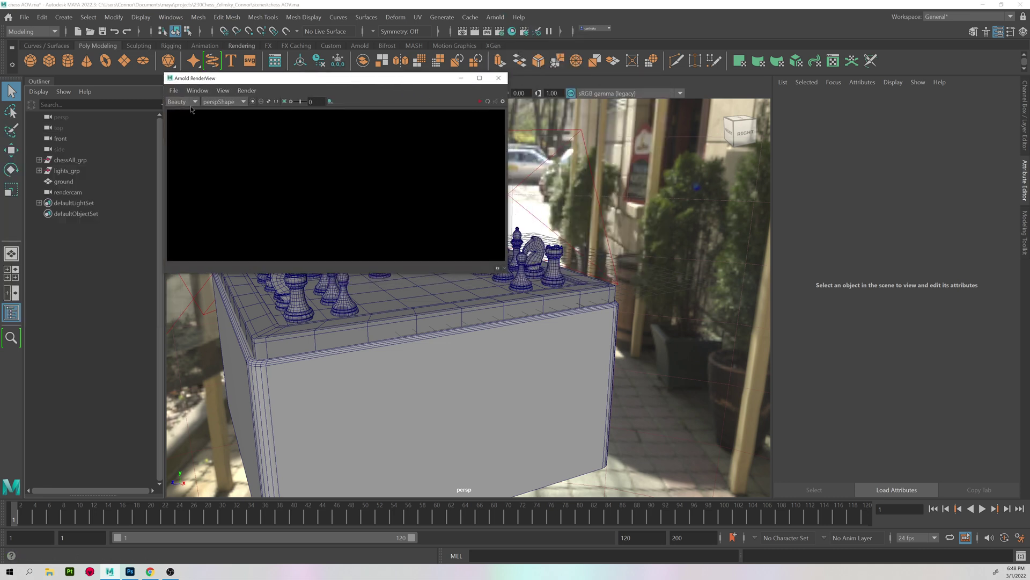
pyautogui.moveTo(206, 81); pyautogui.dragTo(667, 145)
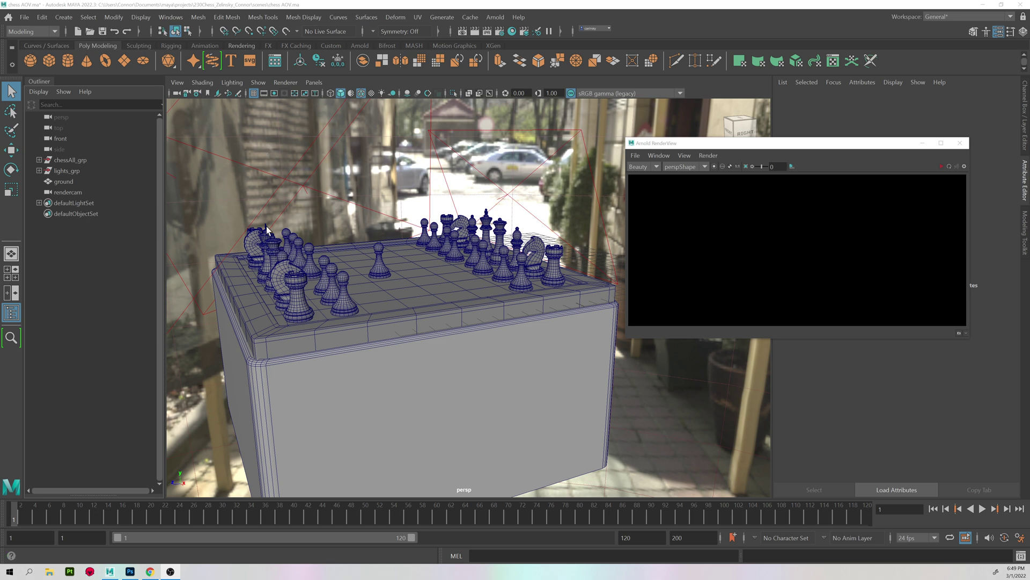
pyautogui.moveTo(649, 146); pyautogui.dragTo(55, 82)
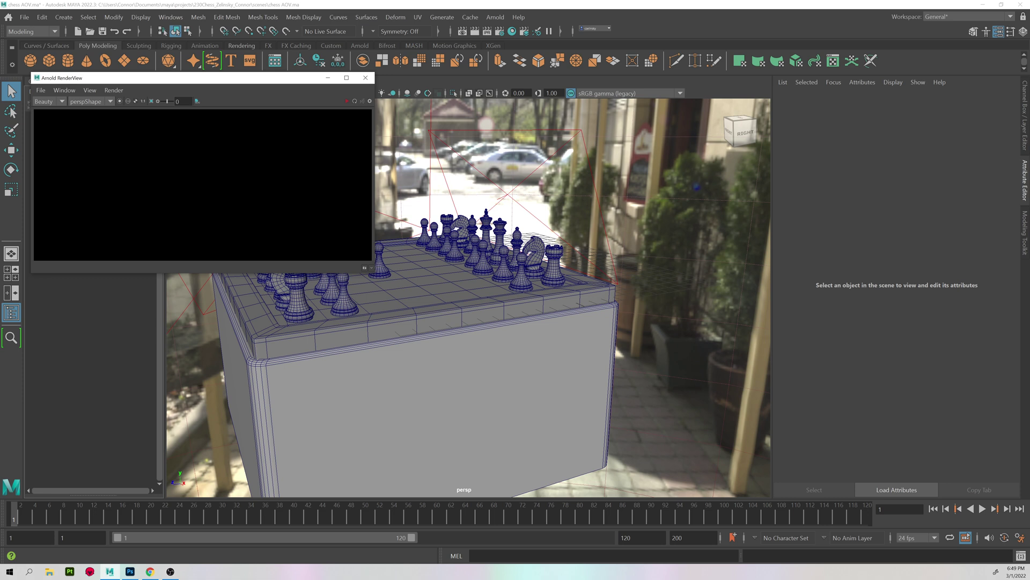
# Step: Switch to Photoshop with the chess large.exr render and place the Layers panel beside the image
pyautogui.hotkey('alt', 'Tab')
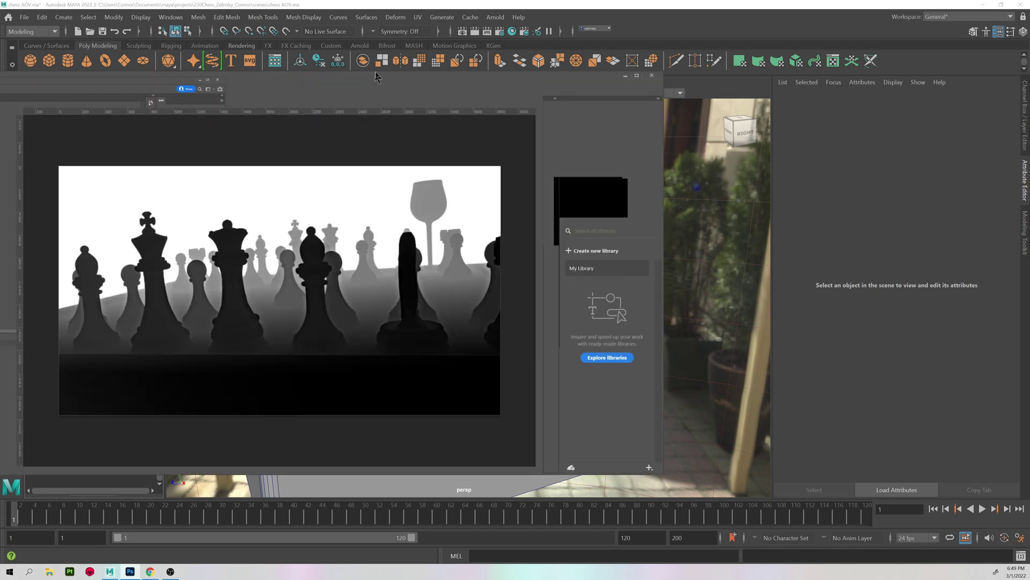
pyautogui.moveTo(476, 35); pyautogui.dragTo(481, 1)
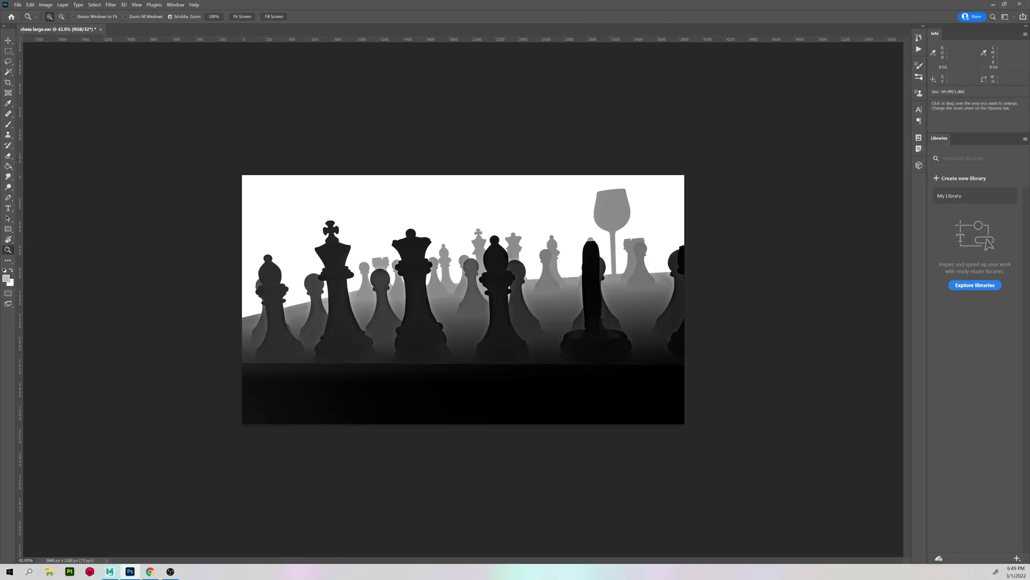
pyautogui.moveTo(483, 0); pyautogui.dragTo(751, 127)
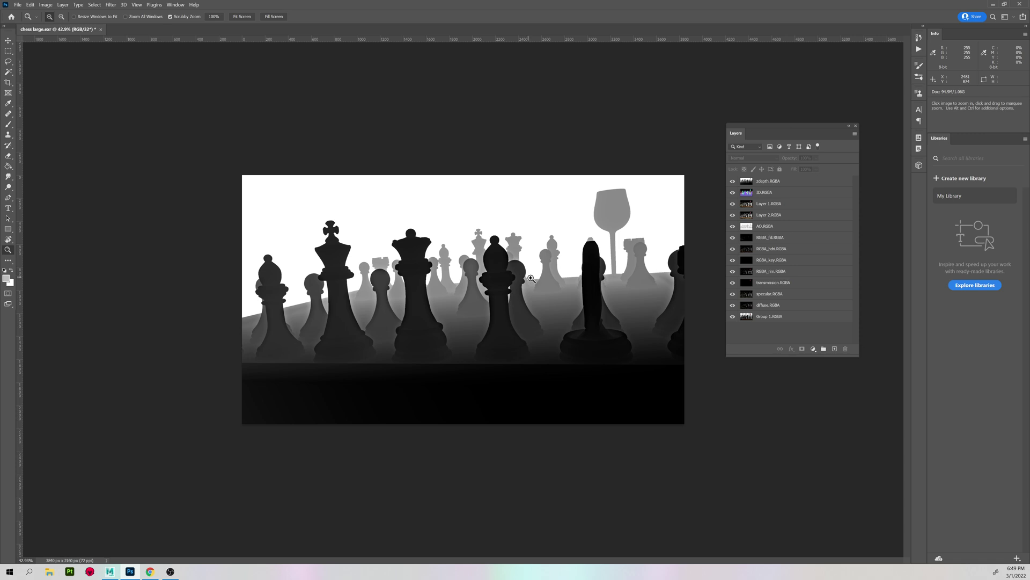
# Step: Hide the render pass layers one by one, from zdepth down to diffuse, to view each pass of the chess render
pyautogui.click(732, 180)
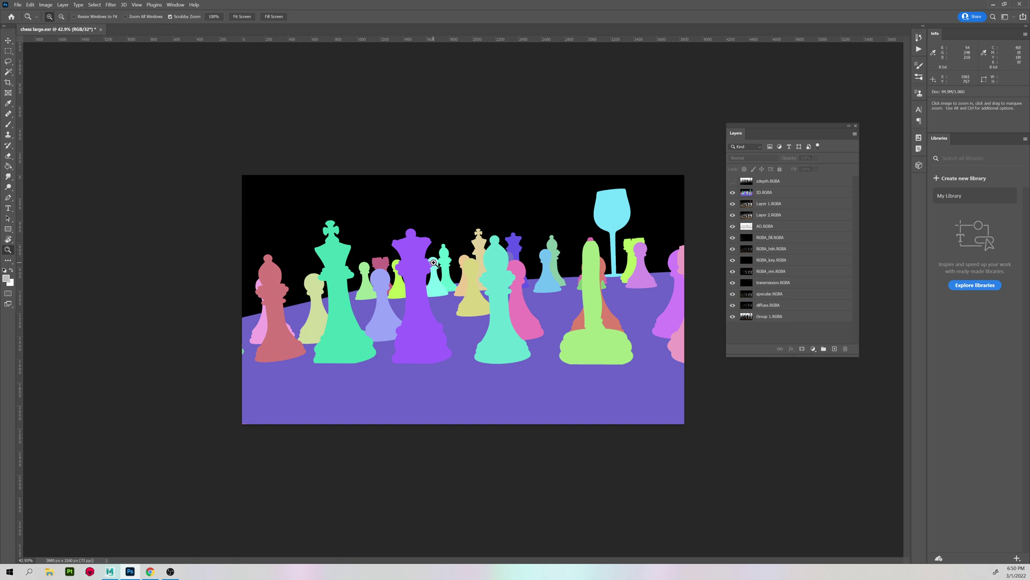
pyautogui.click(732, 192)
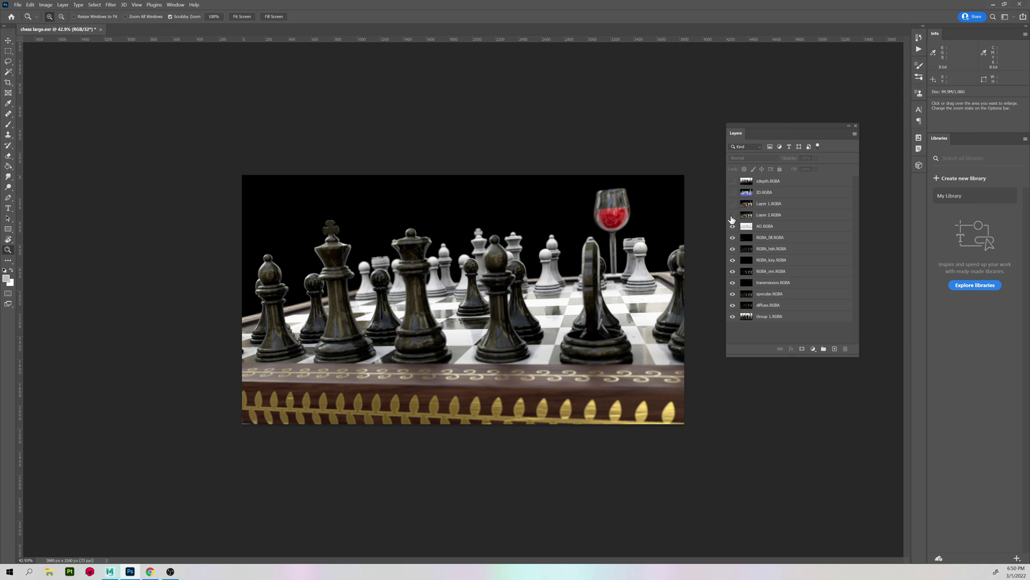
pyautogui.click(733, 214)
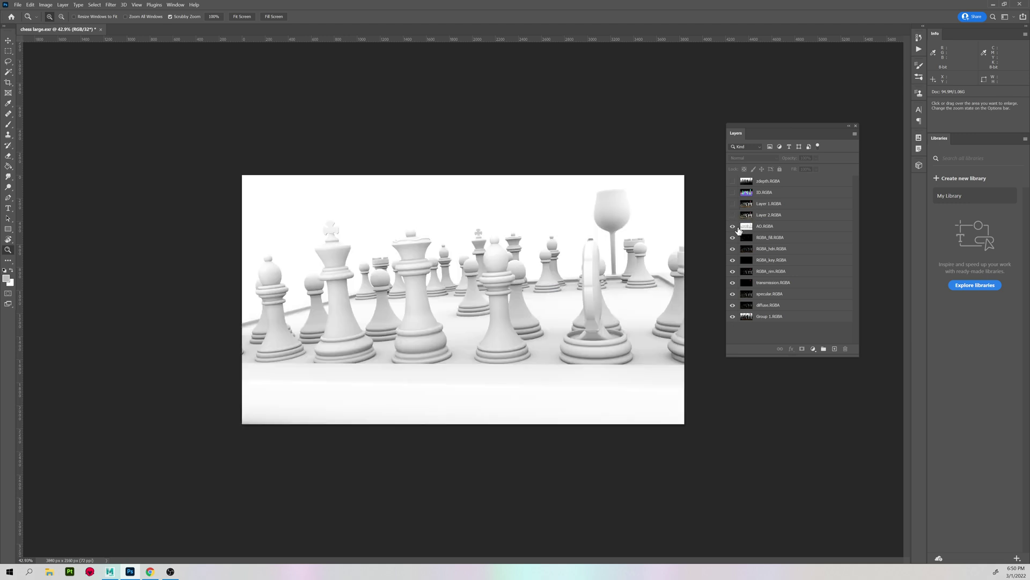
pyautogui.click(732, 226)
pyautogui.click(733, 237)
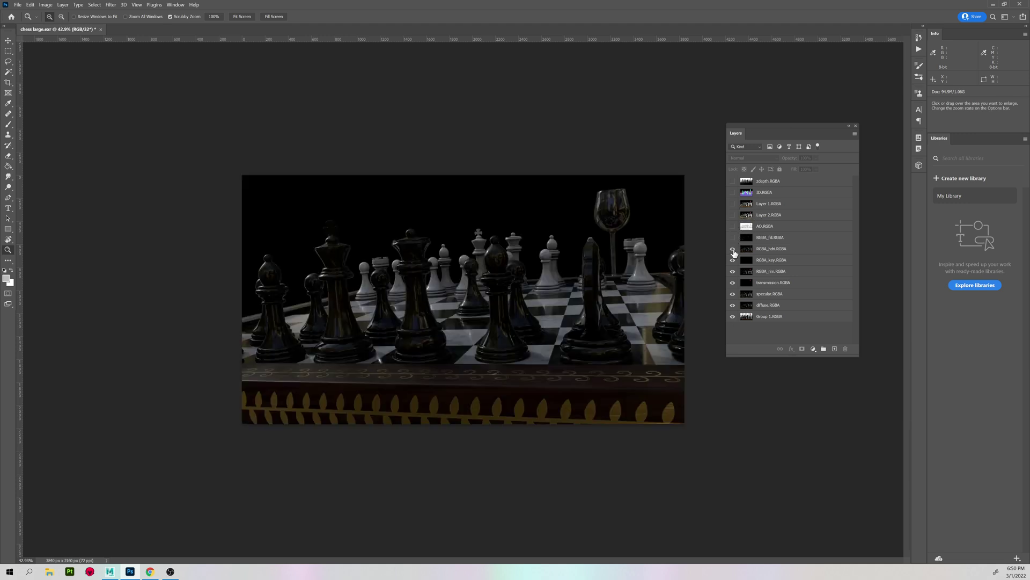
pyautogui.click(733, 249)
pyautogui.click(733, 260)
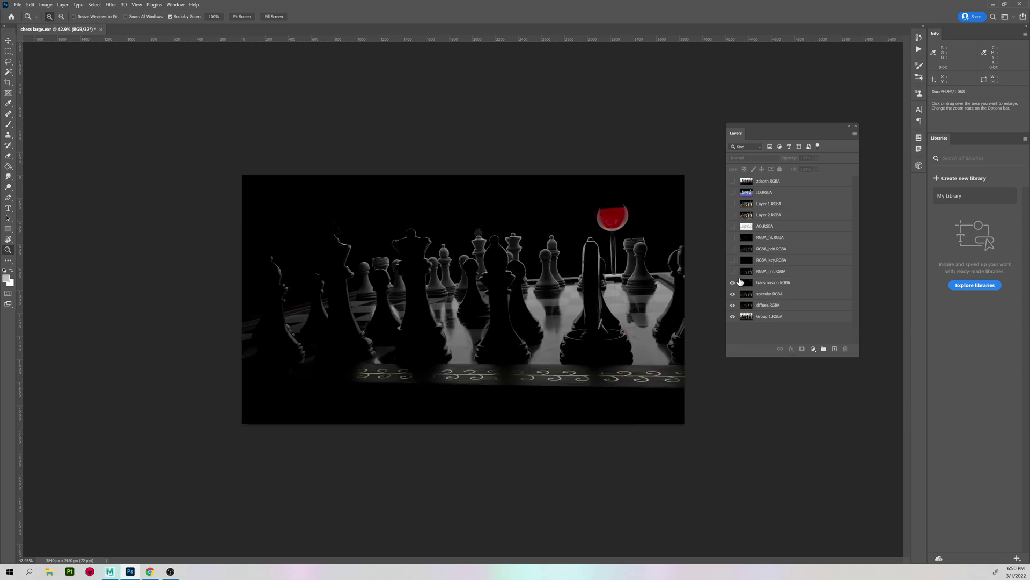
pyautogui.click(733, 272)
pyautogui.click(732, 283)
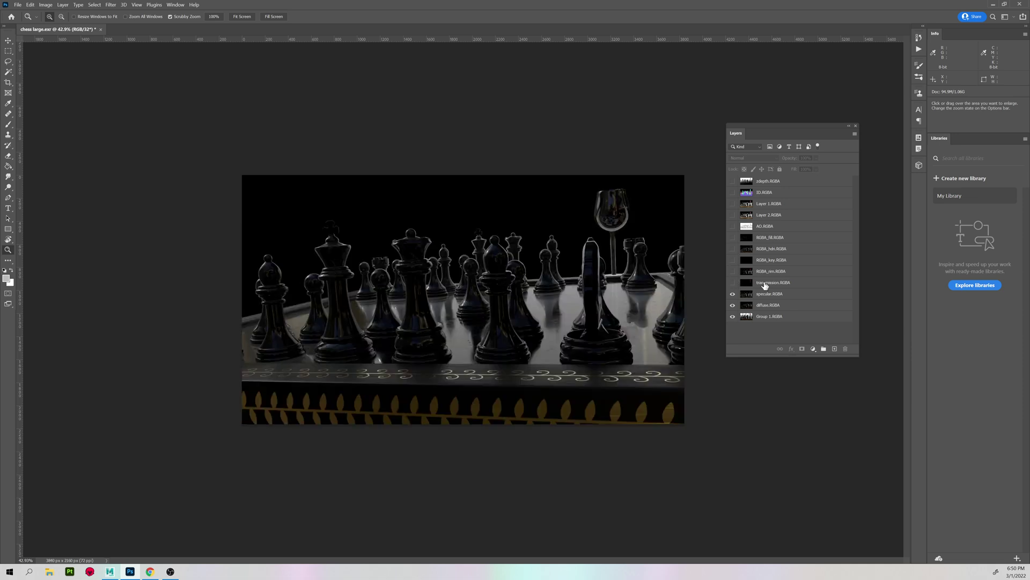
pyautogui.click(732, 283)
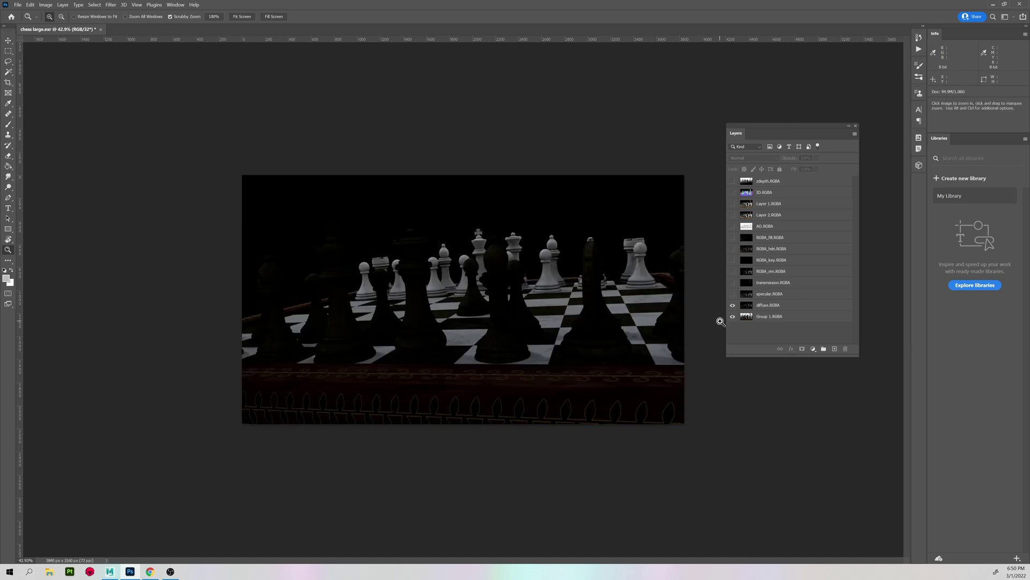
pyautogui.click(733, 306)
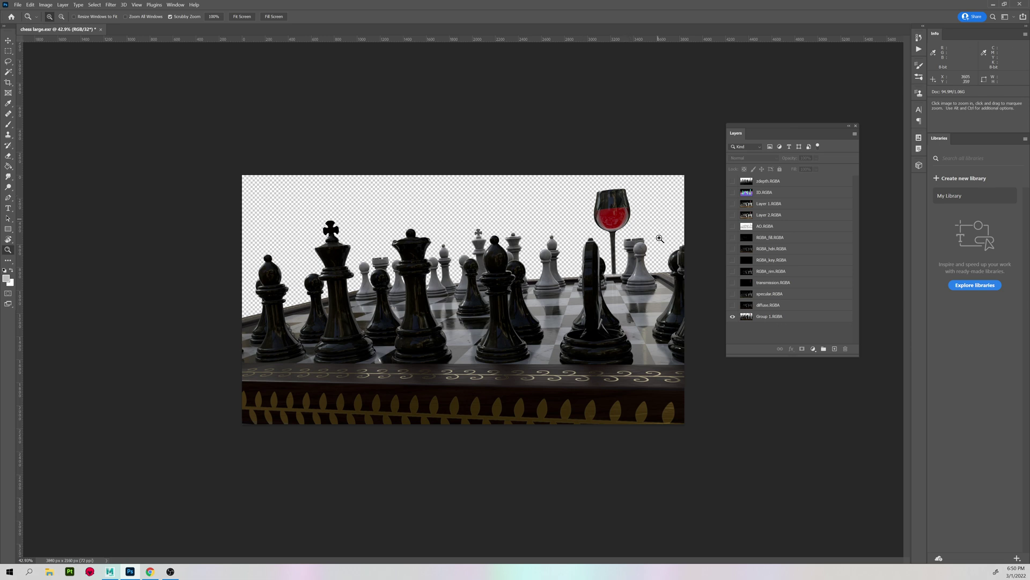
# Step: Turn all the pass layers visible again and move Photoshop and its Layers panel away to return to Maya
pyautogui.moveTo(732, 305); pyautogui.dragTo(733, 181)
pyautogui.moveTo(739, 249); pyautogui.dragTo(732, 214)
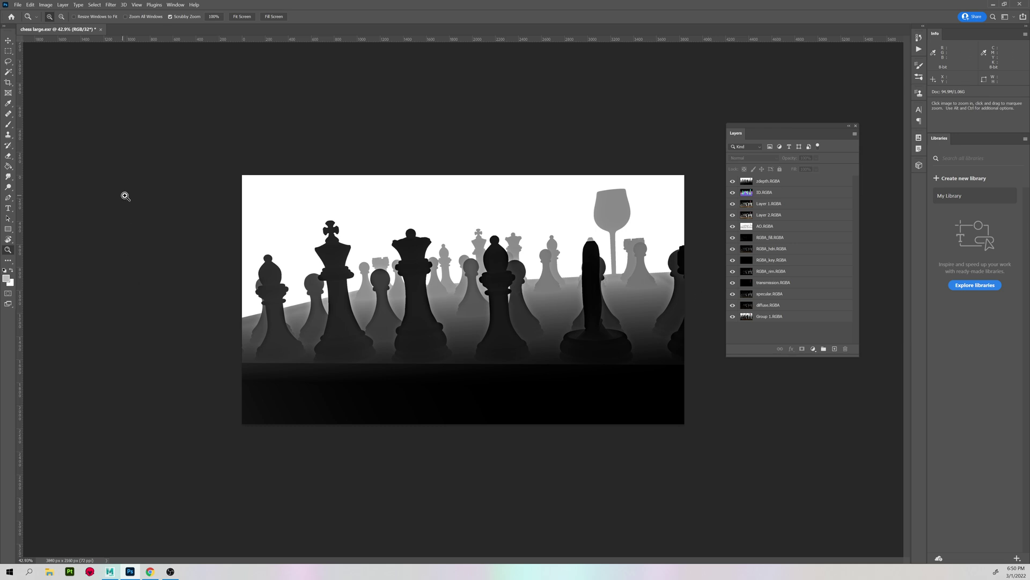
pyautogui.moveTo(655, 10); pyautogui.dragTo(0, 217)
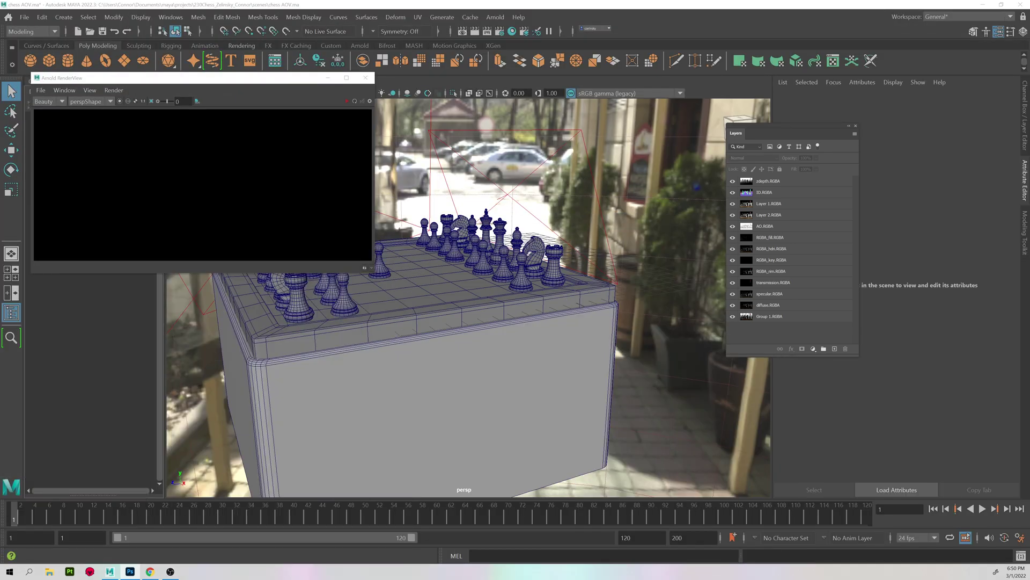
pyautogui.moveTo(765, 128); pyautogui.dragTo(0, 220)
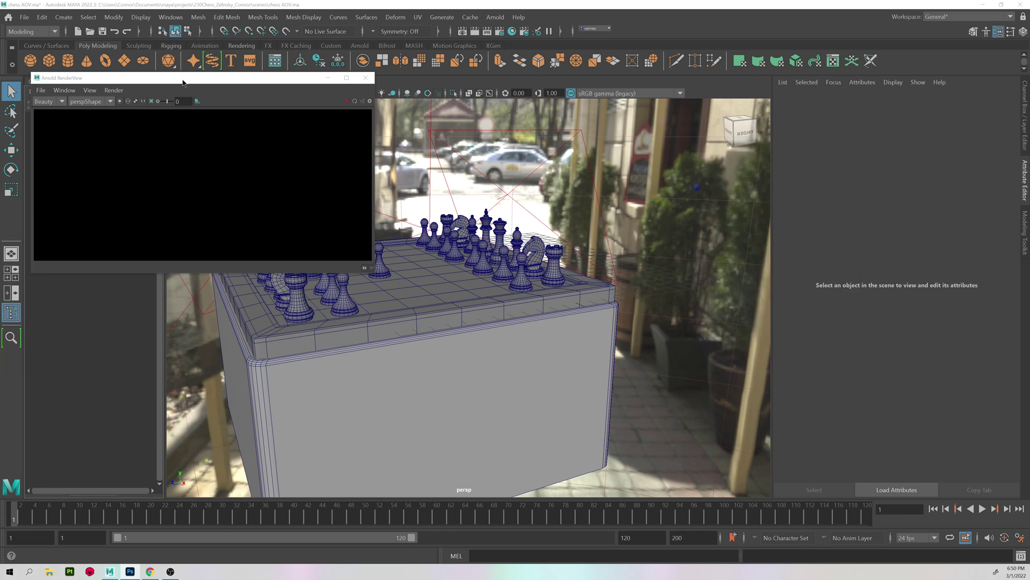
# Step: Uncover the Outliner, expand lights_grp and review the hdri_sky, rim_light, fill_light and key_light, leaving nothing selected
pyautogui.moveTo(183, 80); pyautogui.dragTo(210, 365)
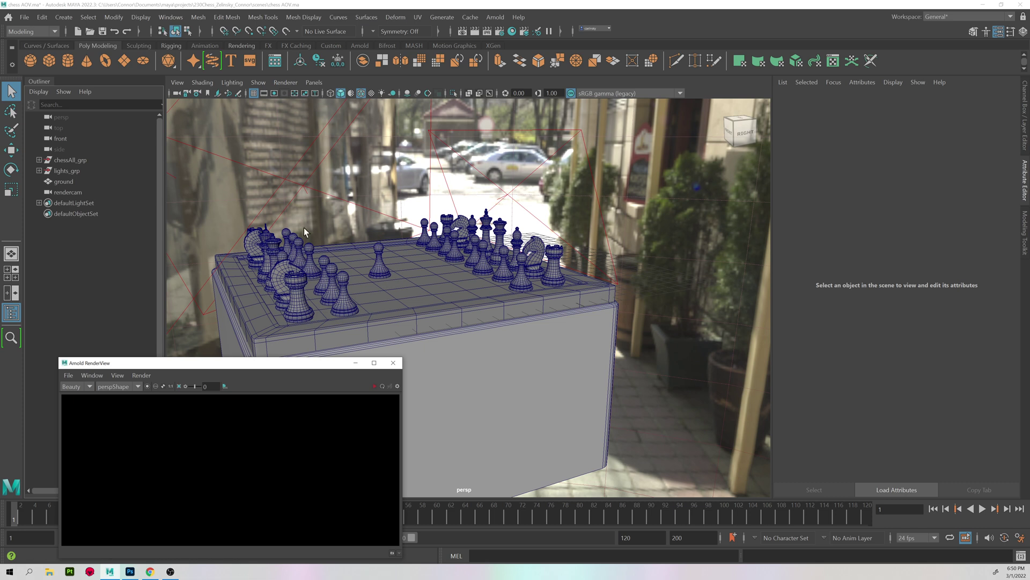
pyautogui.click(38, 170)
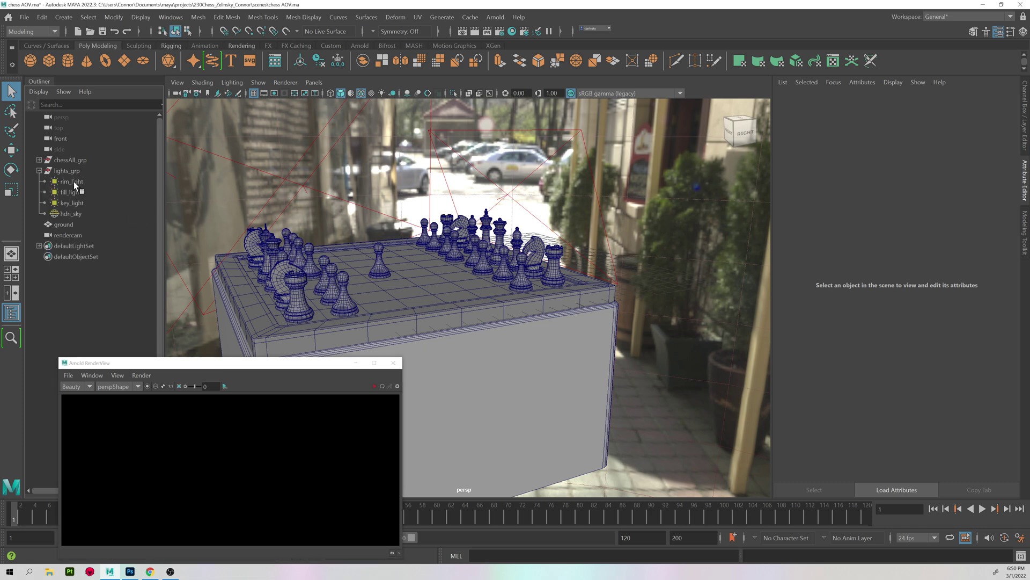
pyautogui.click(64, 214)
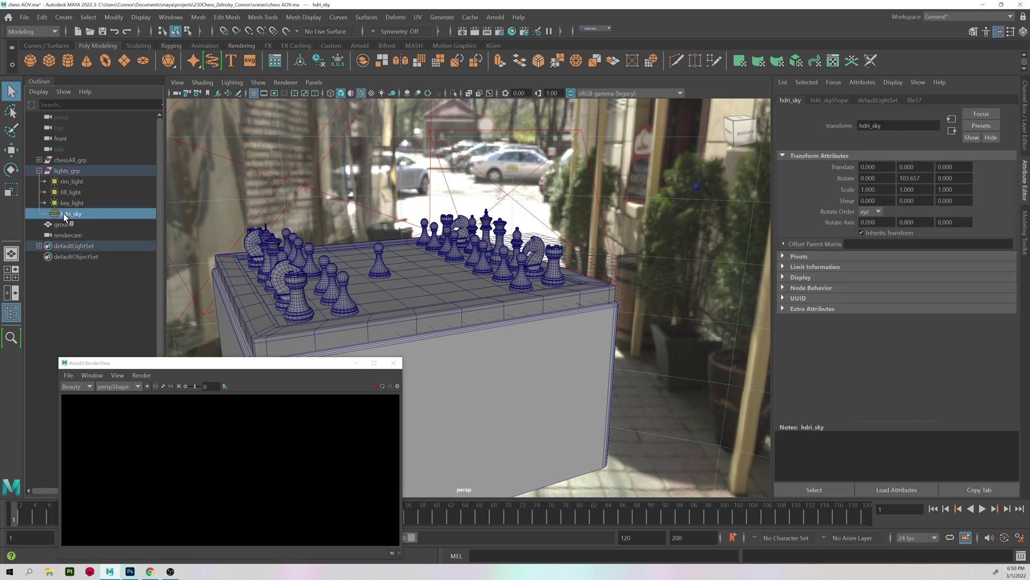
pyautogui.click(69, 182)
pyautogui.click(72, 193)
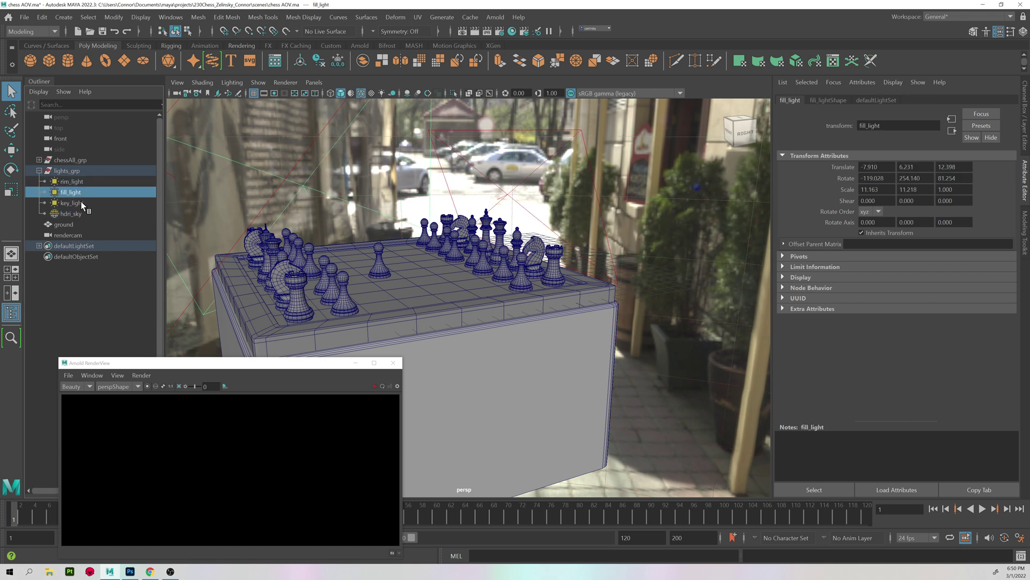
pyautogui.click(81, 204)
pyautogui.click(95, 303)
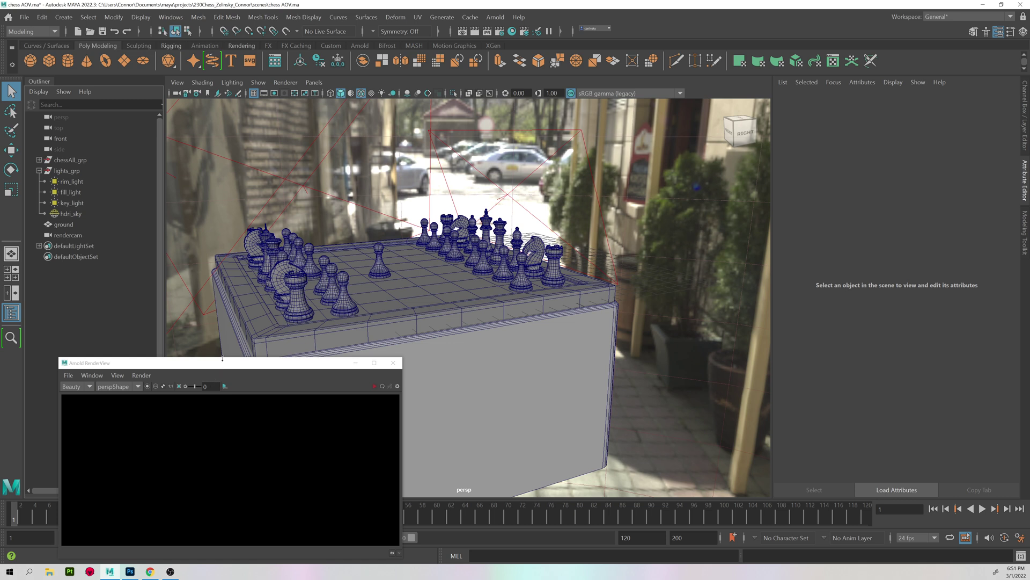
# Step: Open the Render Settings, review the common output and image size options, and bring up the AOV settings
pyautogui.moveTo(218, 365)
pyautogui.mouseDown()
pyautogui.moveTo(314, 317)
pyautogui.moveTo(231, 356)
pyautogui.mouseUp()
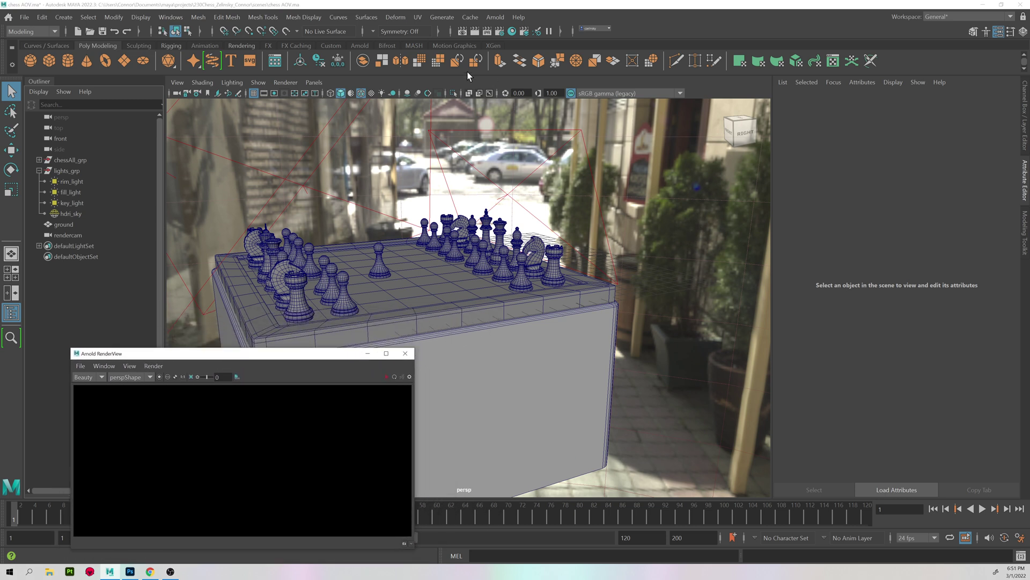
pyautogui.click(501, 34)
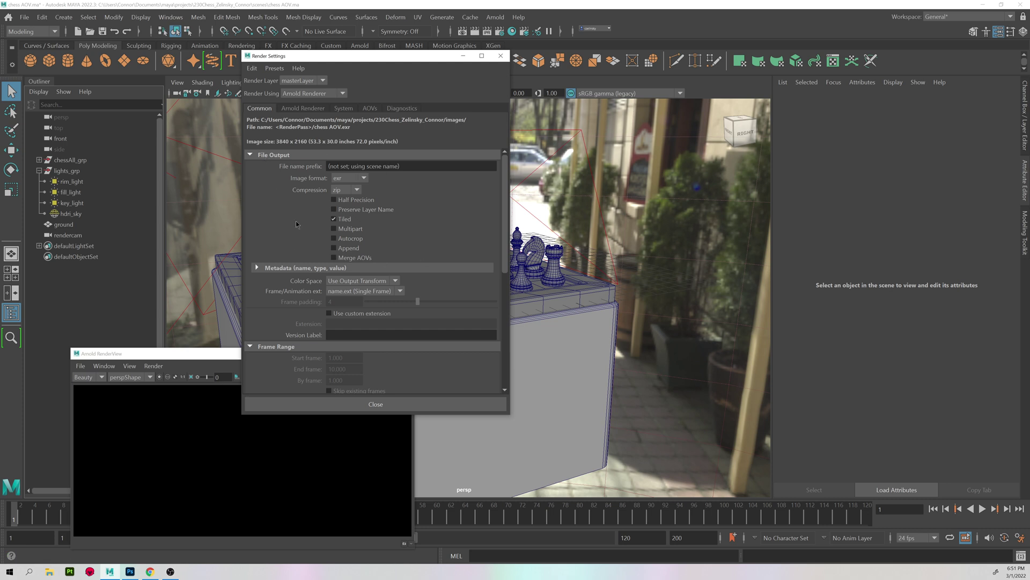
pyautogui.scroll(-10, 296, 223)
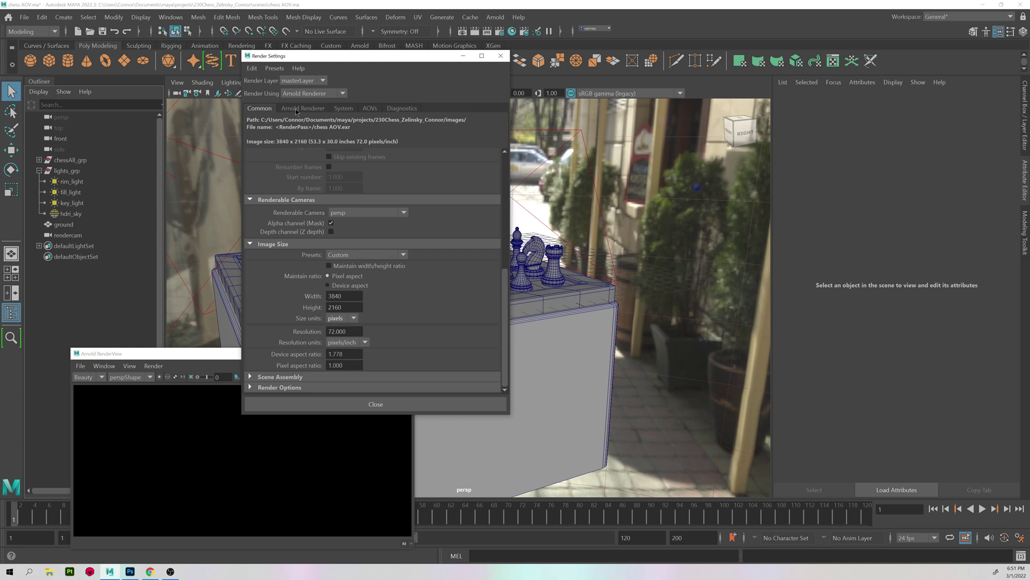
pyautogui.click(370, 109)
pyautogui.moveTo(333, 59); pyautogui.dragTo(239, 42)
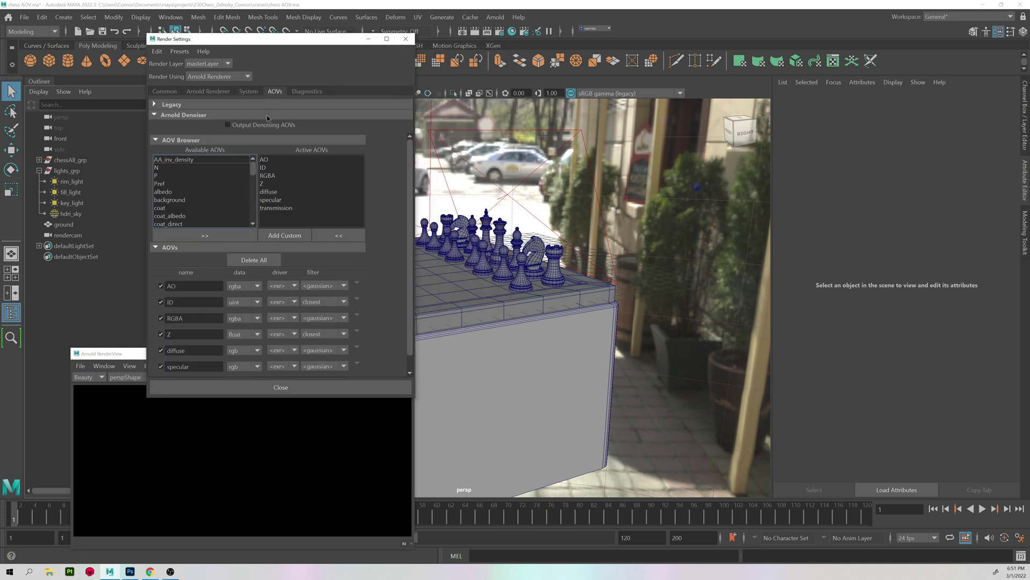
# Step: Review the attributes of the active AOVs AO, ID, RGBA, Z, diffuse and specular in turn
pyautogui.click(265, 160)
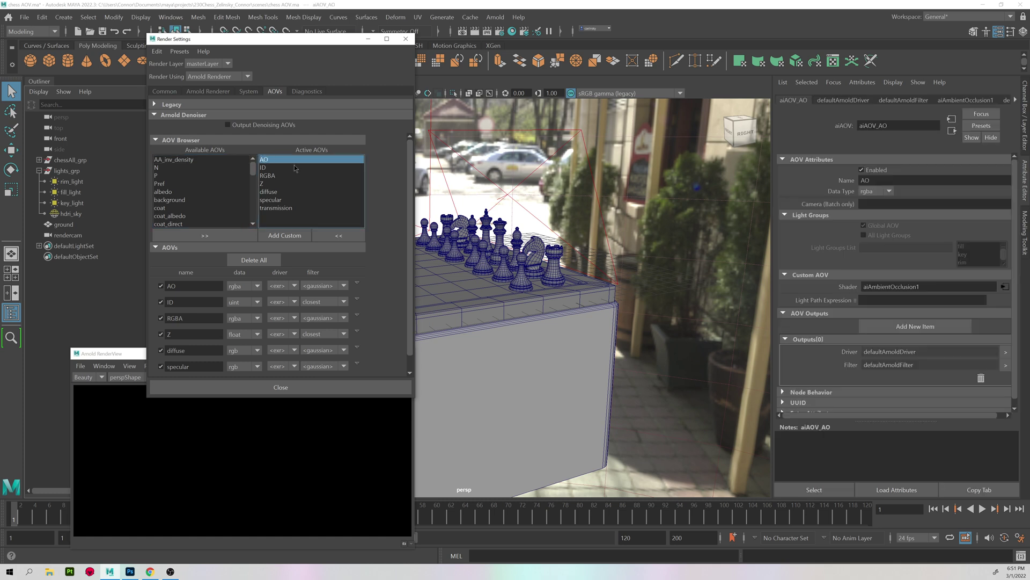
pyautogui.click(279, 168)
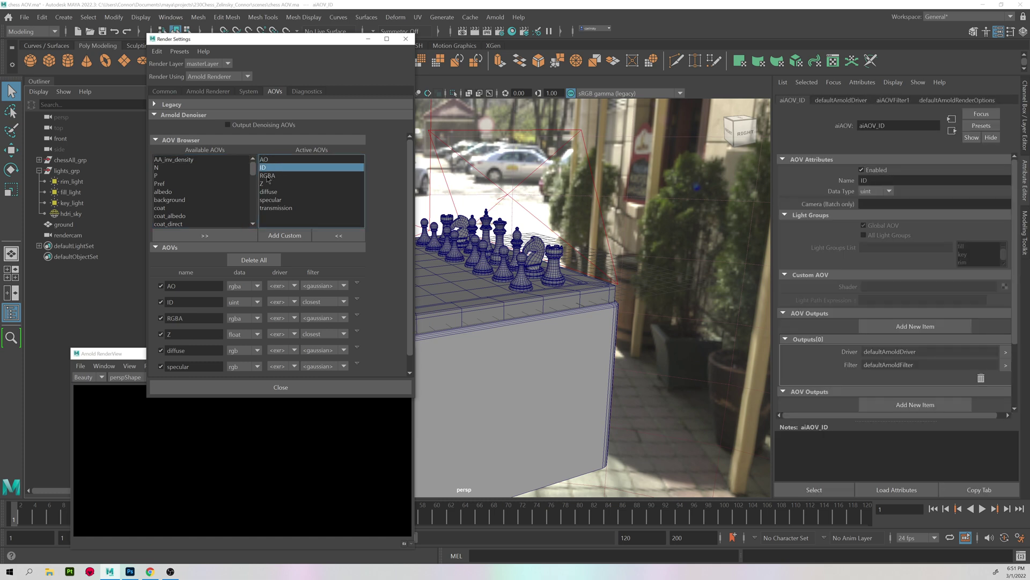
pyautogui.click(273, 176)
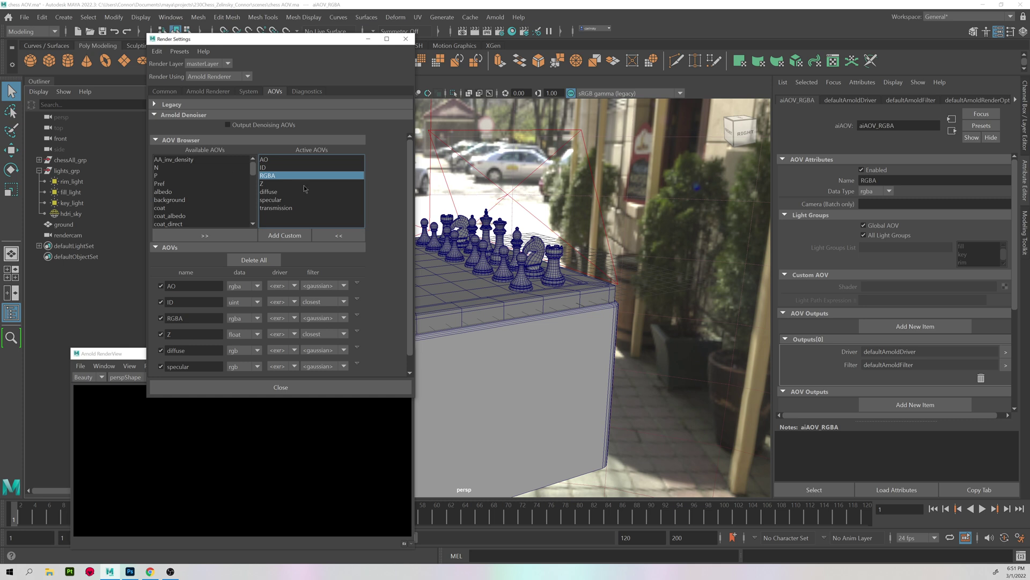
pyautogui.click(269, 182)
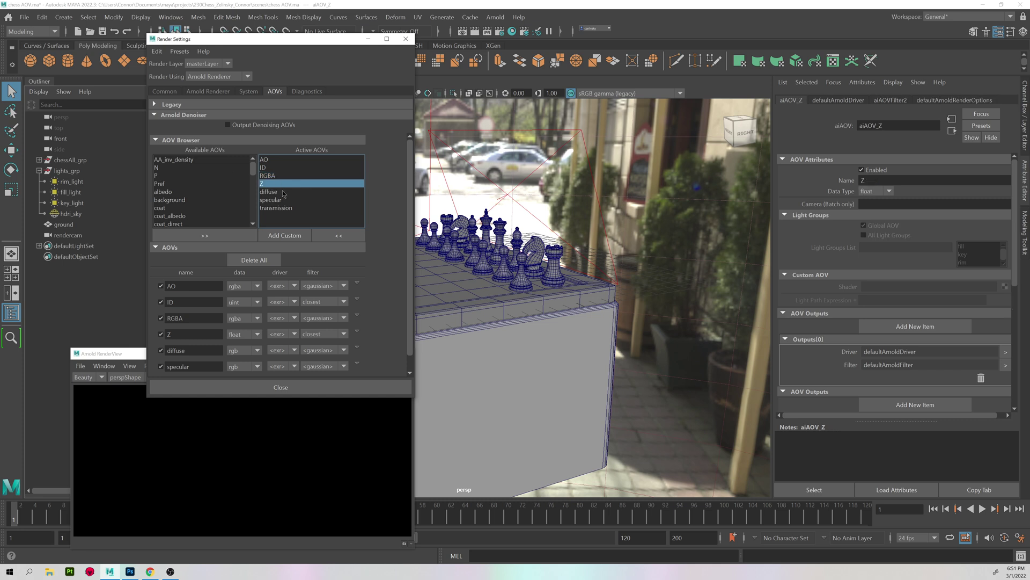
pyautogui.click(284, 192)
pyautogui.click(292, 199)
# Step: Remove the transmission pass from the active AOVs
pyautogui.click(303, 208)
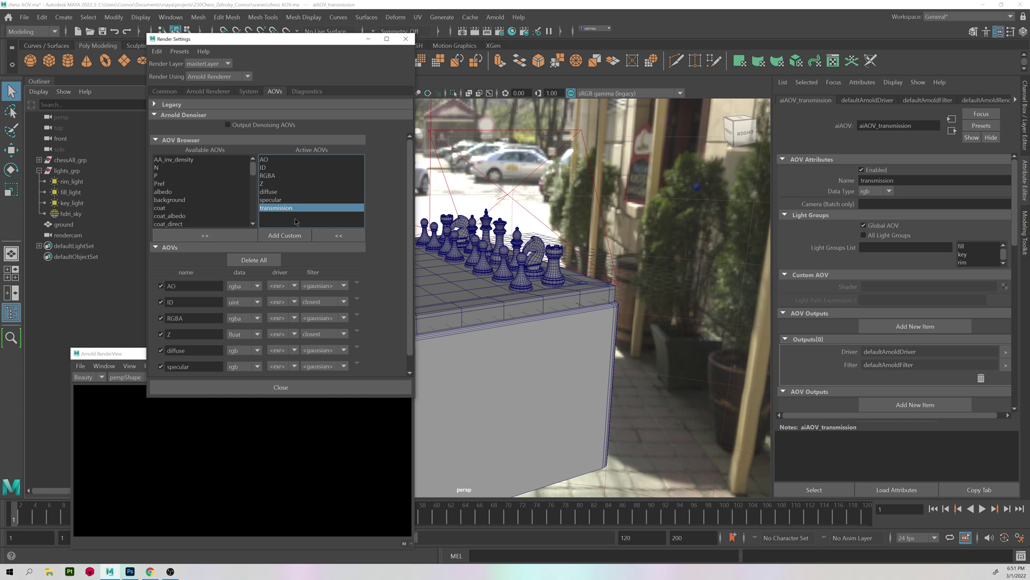
pyautogui.click(338, 235)
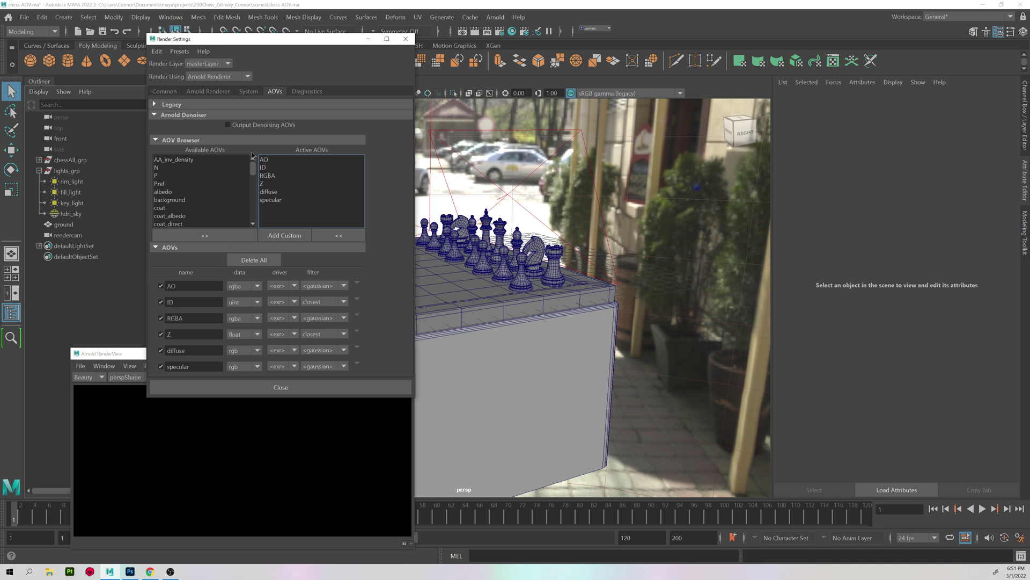
pyautogui.moveTo(253, 163)
pyautogui.mouseDown()
pyautogui.moveTo(253, 214)
pyautogui.moveTo(258, 161)
pyautogui.mouseUp()
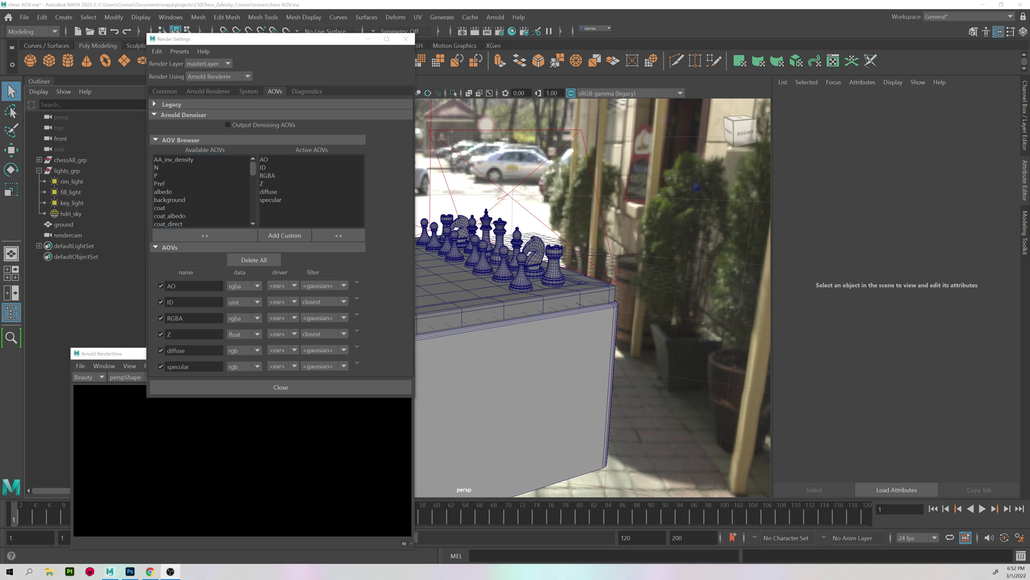
# Step: Remove AO, ID, RGBA, Z, diffuse and specular from the active AOVs so that the list is empty
pyautogui.click(299, 161)
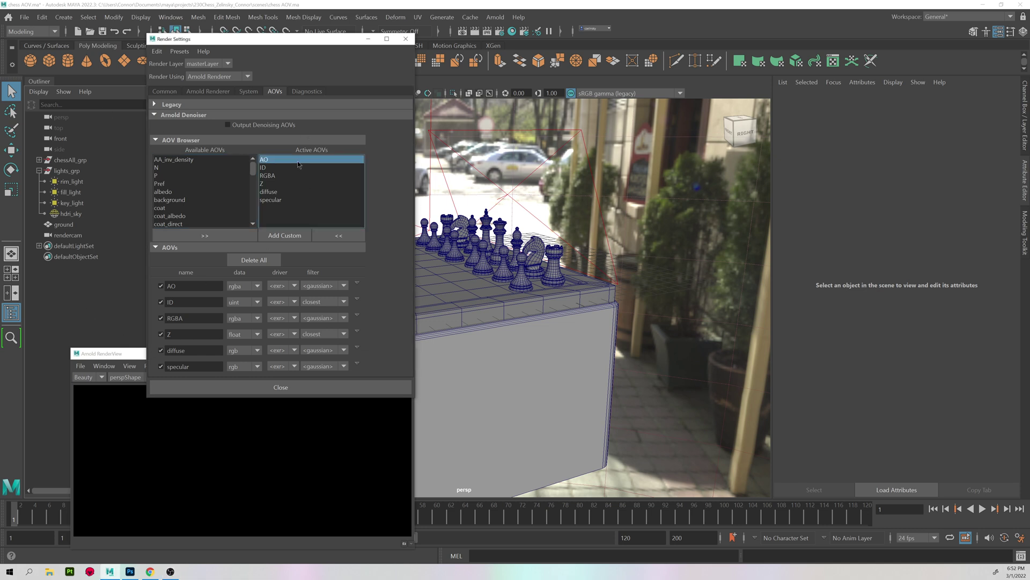
pyautogui.click(358, 235)
pyautogui.click(358, 234)
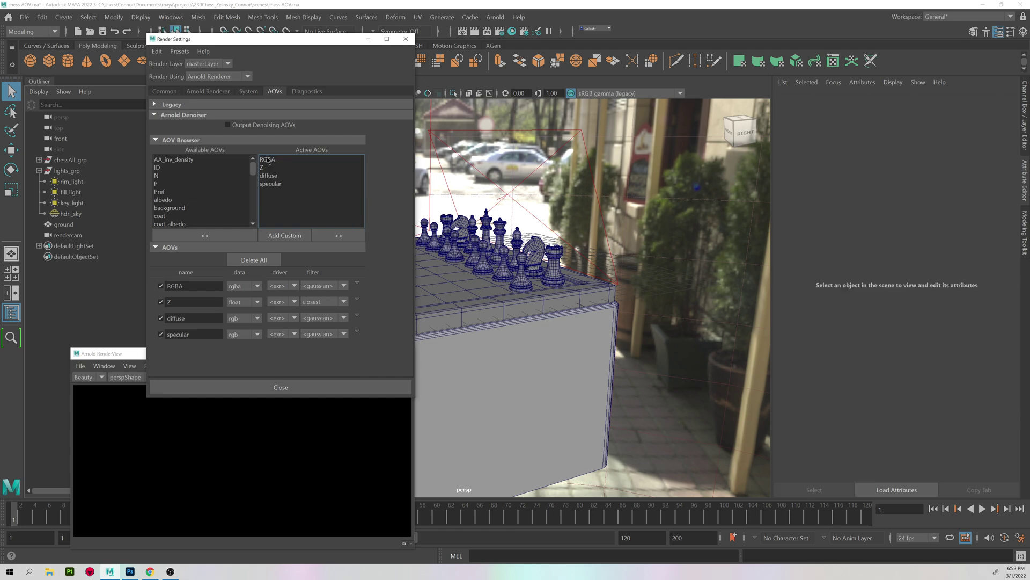
pyautogui.click(266, 160)
pyautogui.click(338, 235)
pyautogui.click(280, 160)
pyautogui.click(338, 235)
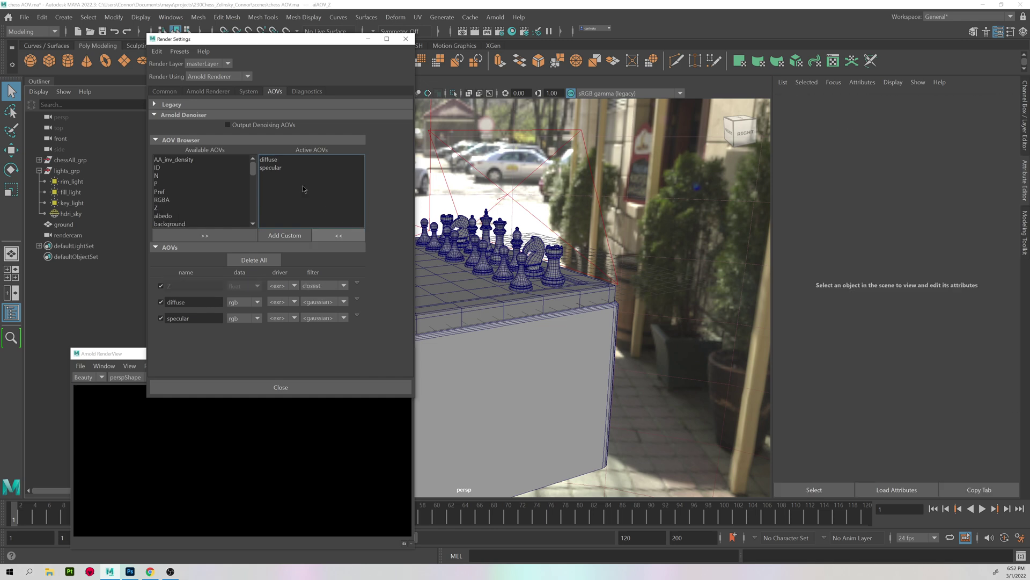
pyautogui.click(268, 160)
pyautogui.click(339, 235)
pyautogui.click(279, 159)
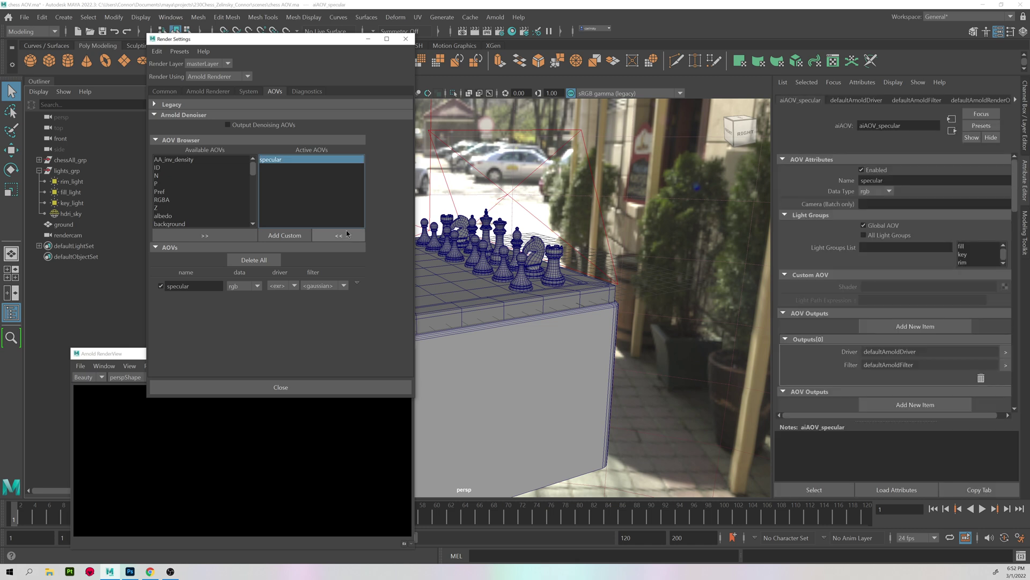
pyautogui.click(347, 234)
# Step: Uncover the Outliner and review the rim_light shape attributes down to its AOV Light Group name
pyautogui.moveTo(227, 43); pyautogui.dragTo(543, 67)
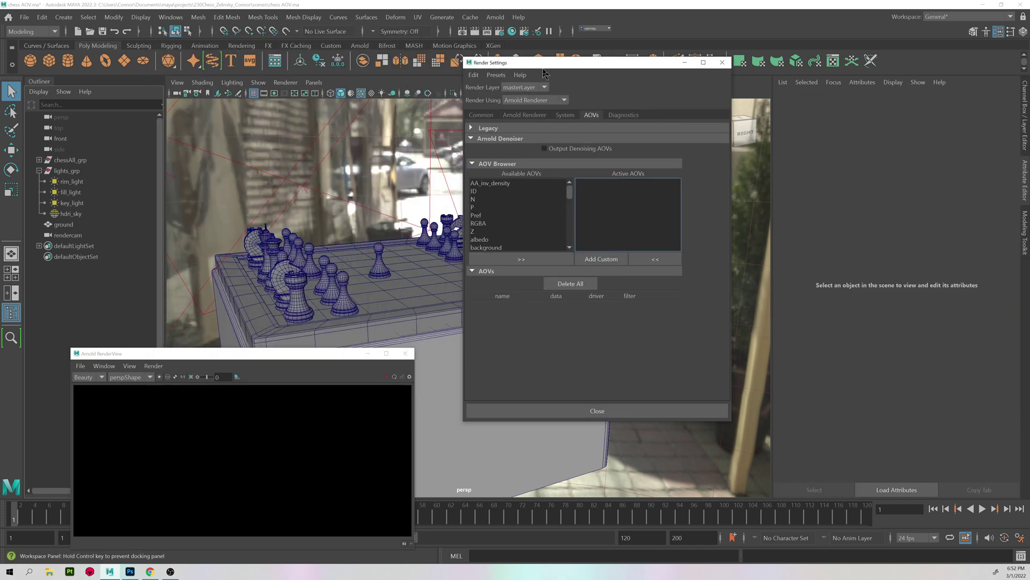
pyautogui.click(68, 184)
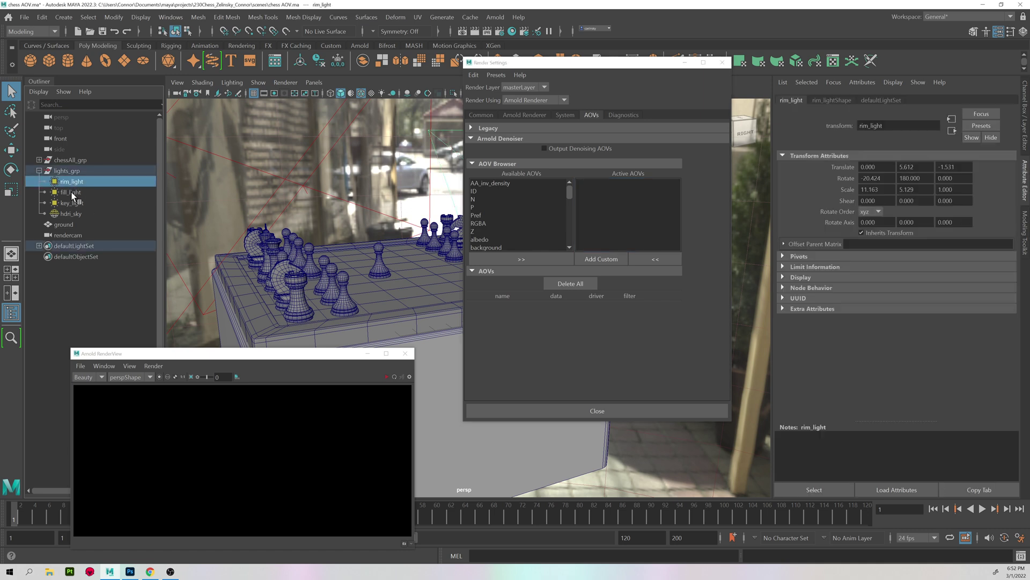
pyautogui.click(832, 101)
pyautogui.scroll(-5, 826, 328)
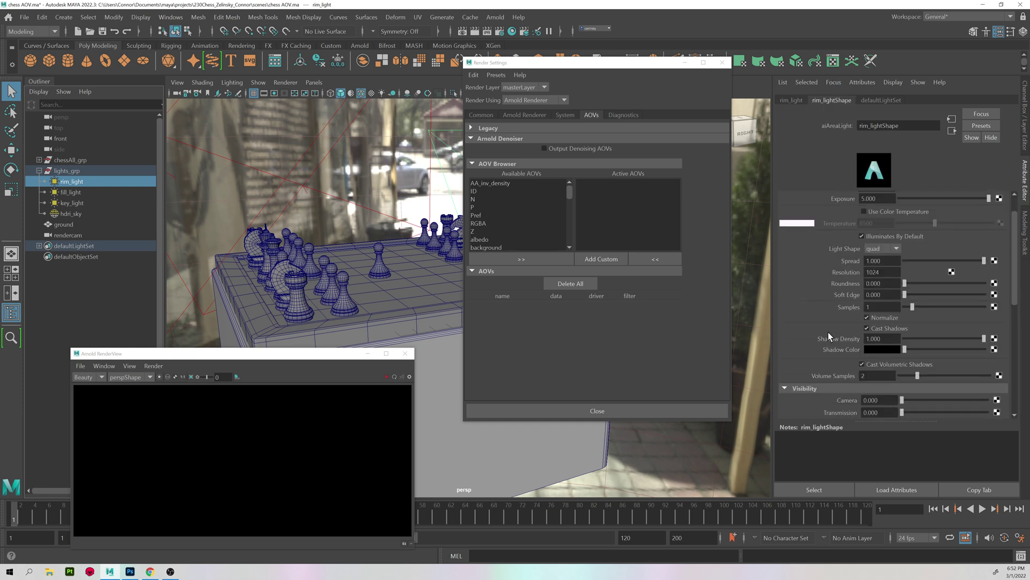
pyautogui.scroll(4, 826, 317)
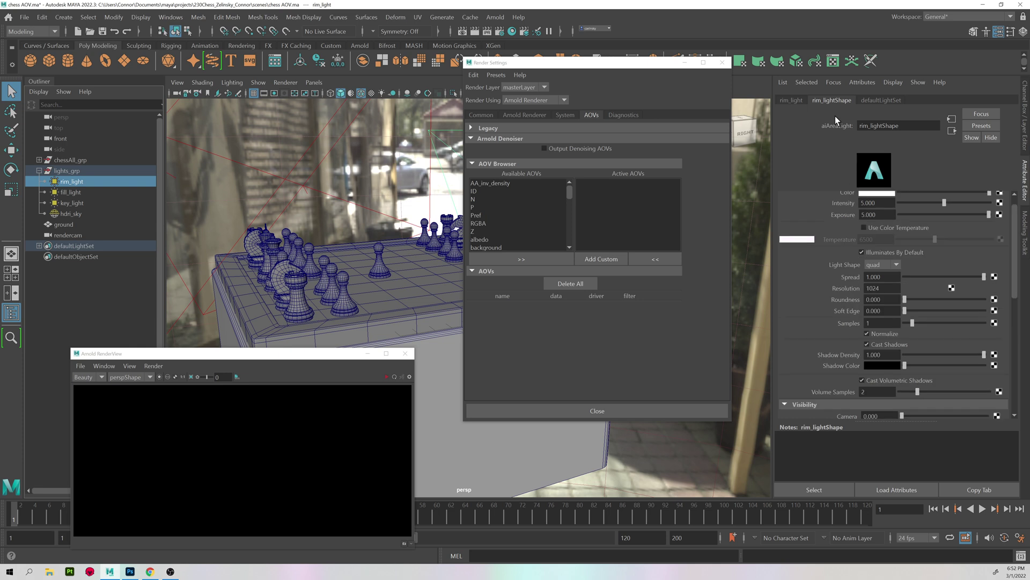
pyautogui.scroll(-7, 839, 256)
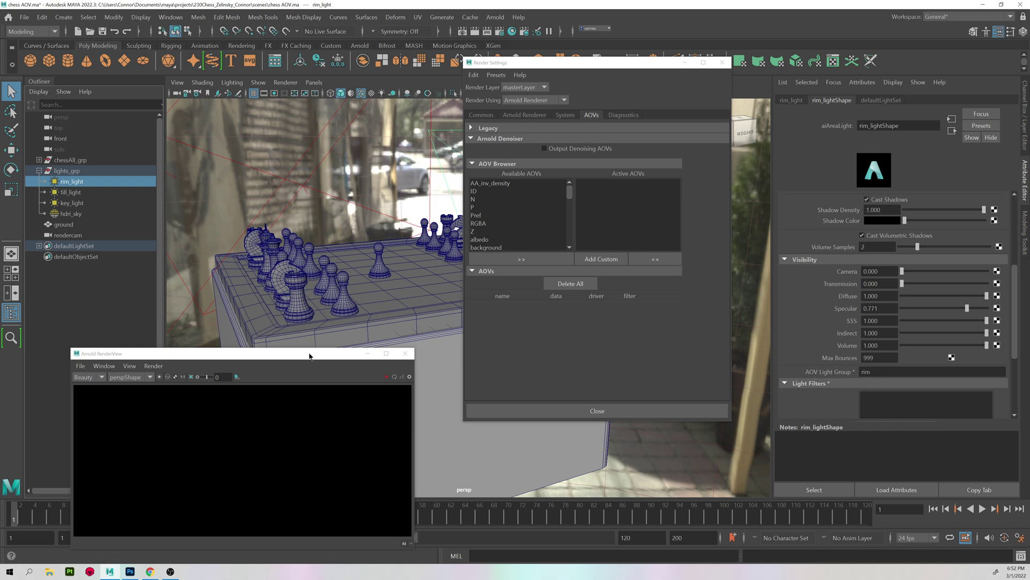
pyautogui.moveTo(311, 354); pyautogui.dragTo(430, 152)
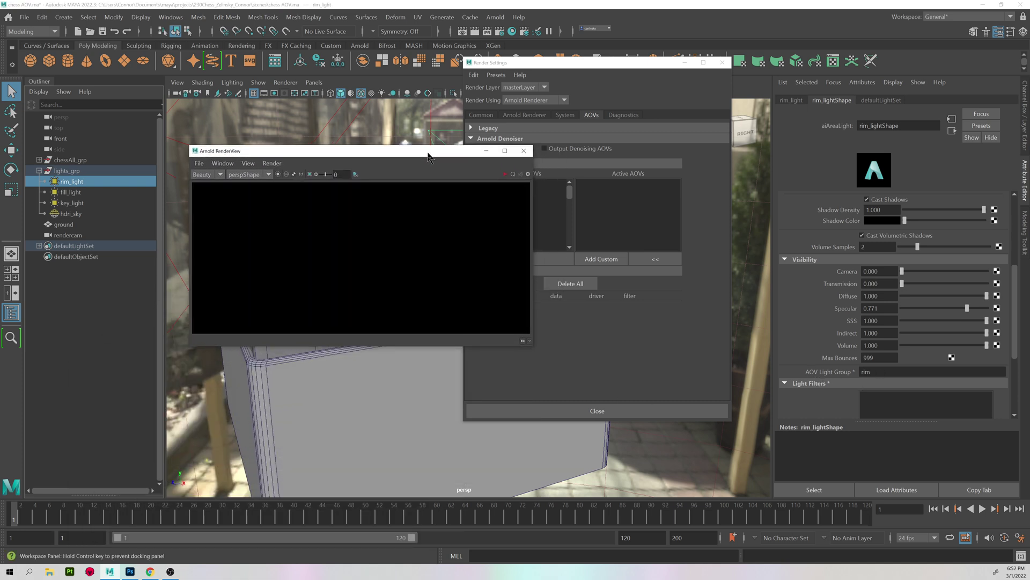
pyautogui.click(873, 371)
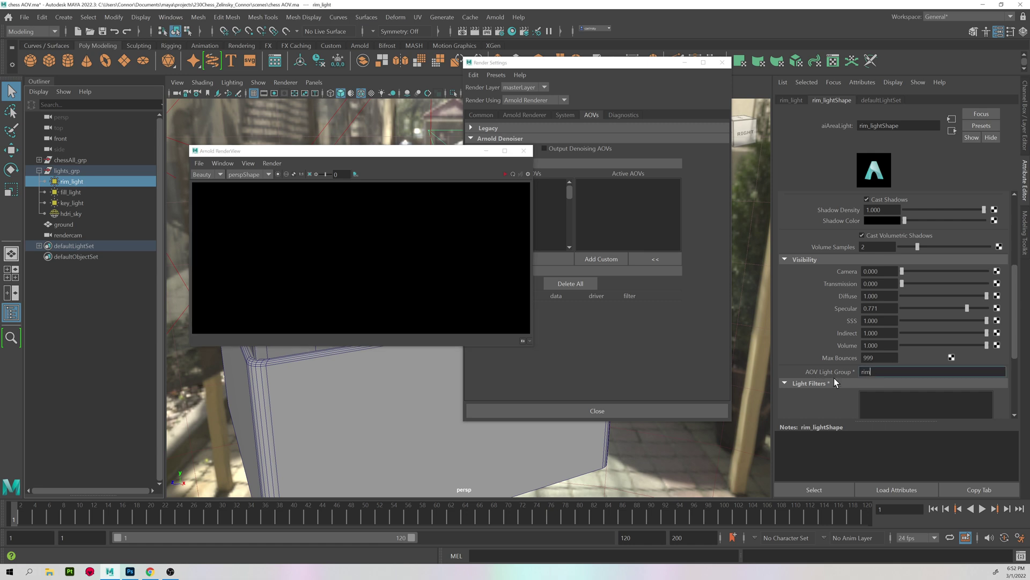
# Step: Check the AOV Light Group names of fill_light, key_light and hdri_sky in turn
pyautogui.click(70, 192)
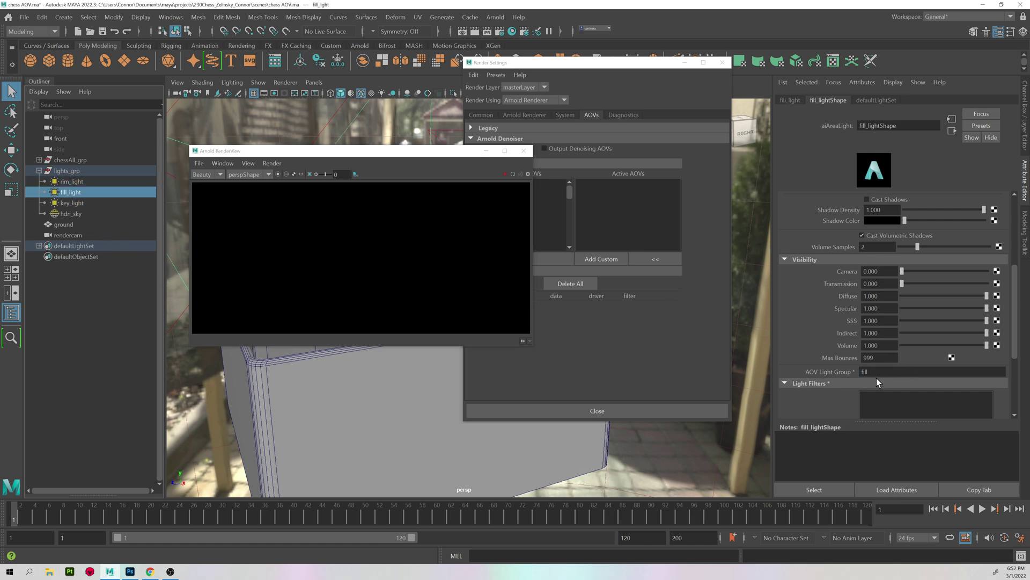
pyautogui.click(70, 203)
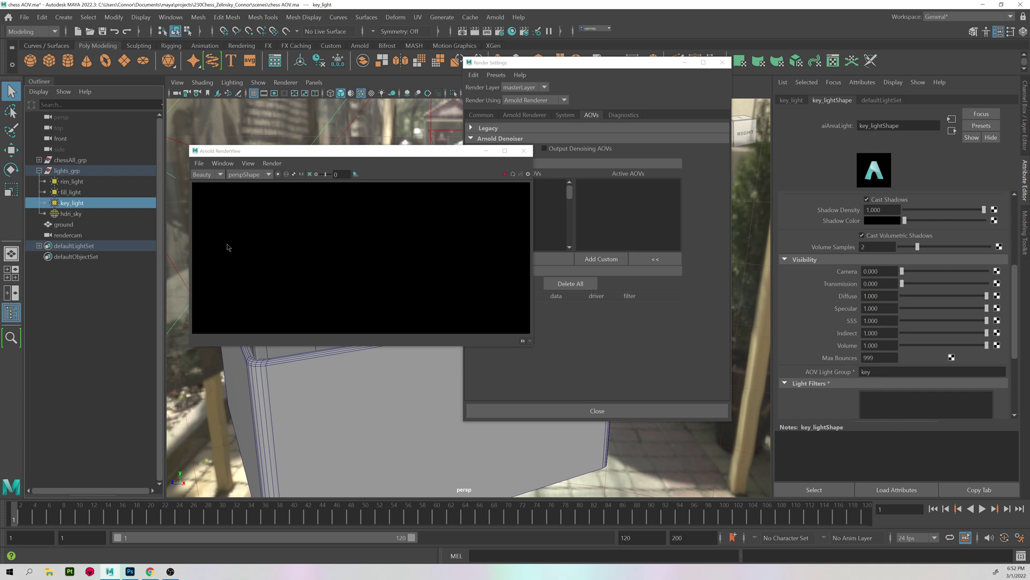
pyautogui.click(72, 213)
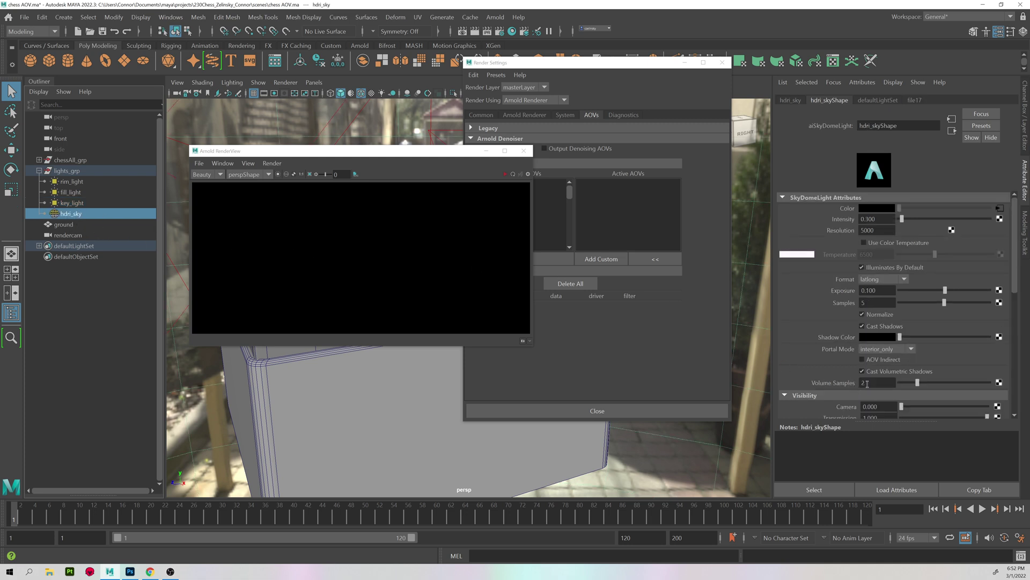
pyautogui.scroll(-5, 864, 354)
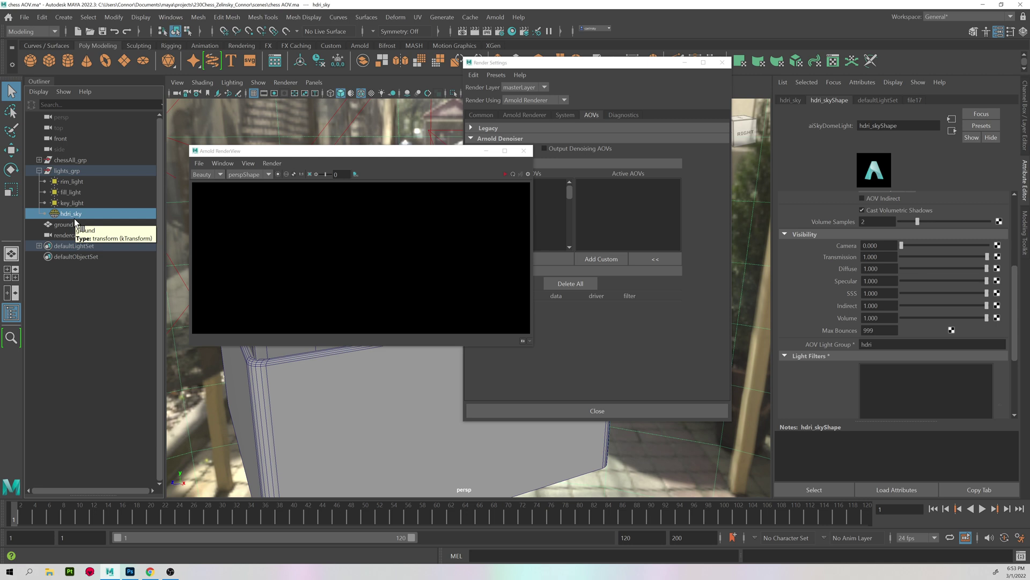
# Step: Rearrange the render view and Render Settings windows, and add the RGBA pass to the active AOVs
pyautogui.moveTo(273, 152); pyautogui.dragTo(253, 108)
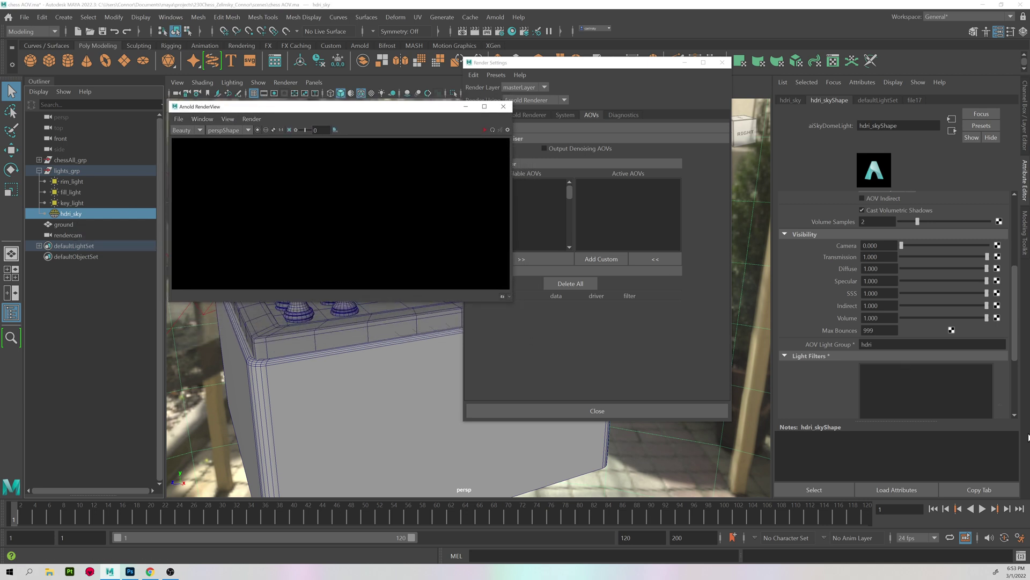
pyautogui.moveTo(354, 110); pyautogui.dragTo(278, 141)
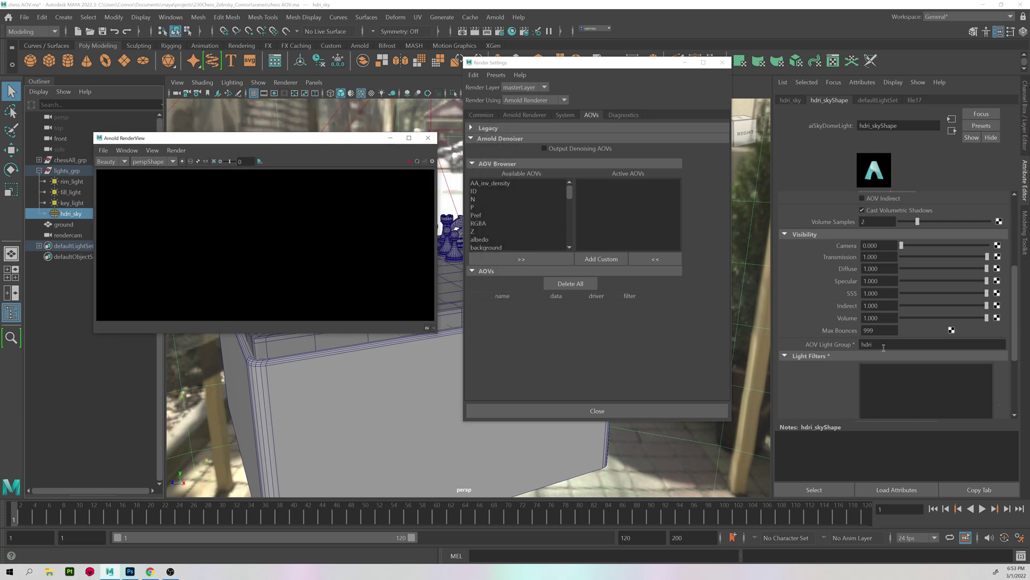
pyautogui.moveTo(535, 64); pyautogui.dragTo(387, 63)
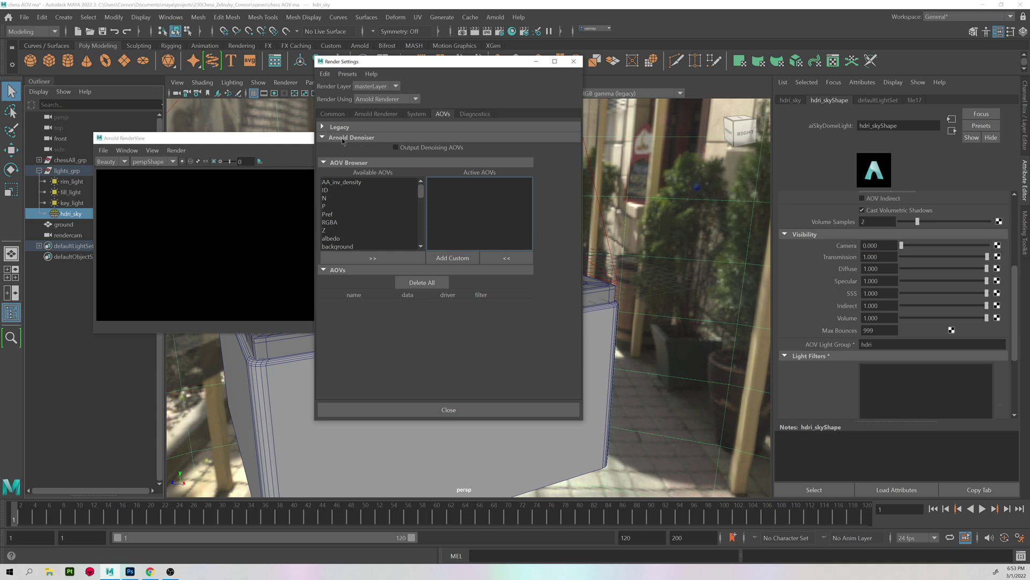
pyautogui.moveTo(421, 192)
pyautogui.mouseDown()
pyautogui.moveTo(421, 209)
pyautogui.moveTo(420, 182)
pyautogui.mouseUp()
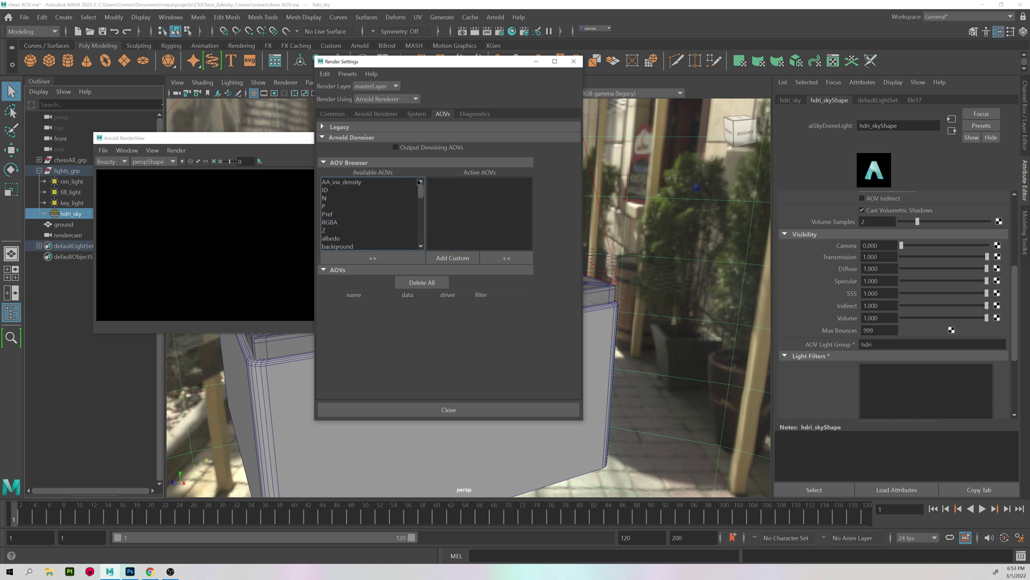
pyautogui.click(334, 224)
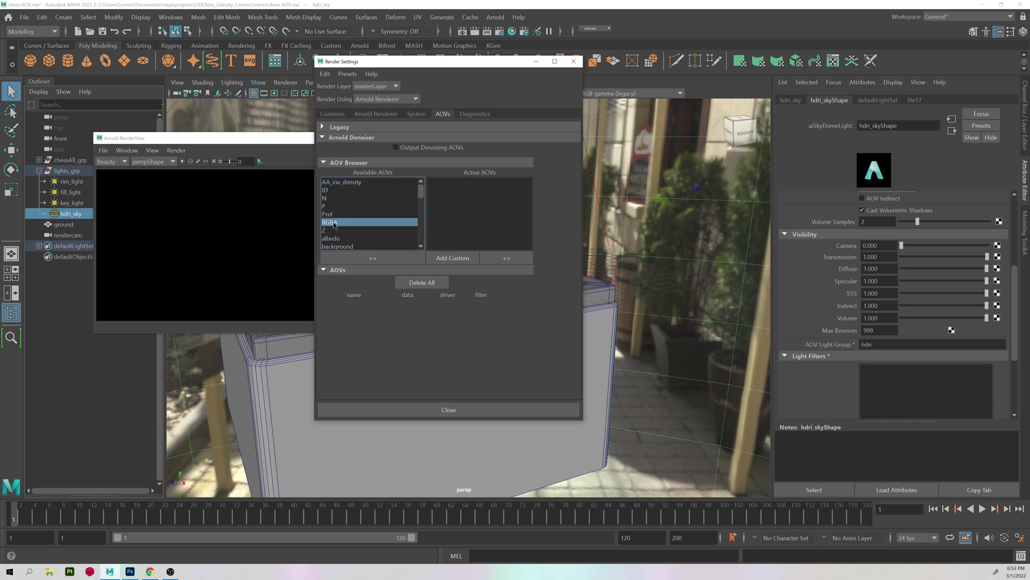
pyautogui.click(363, 258)
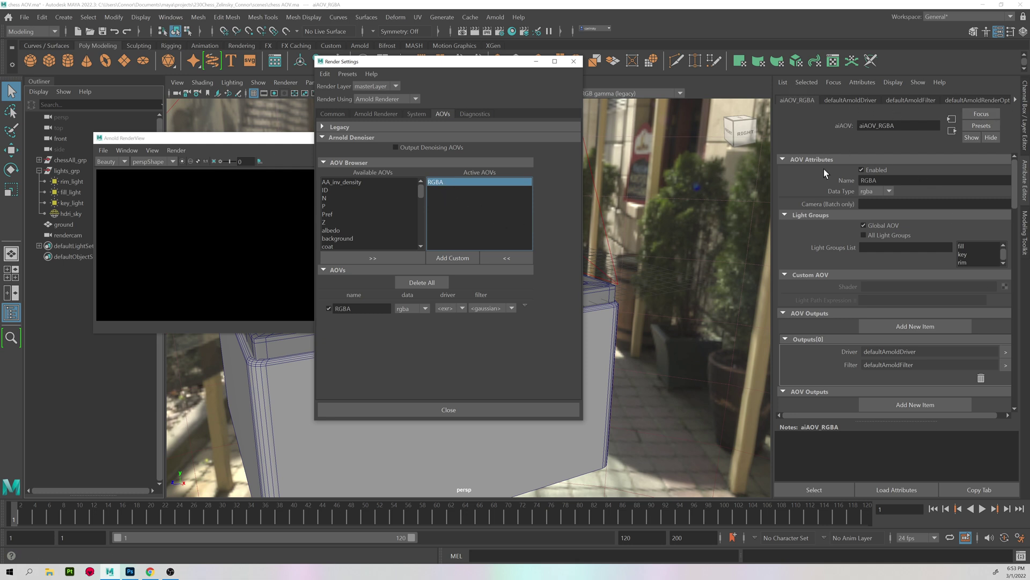
# Step: Enable All Light Groups for the RGBA pass
pyautogui.scroll(-2, 854, 286)
pyautogui.scroll(-5, 854, 286)
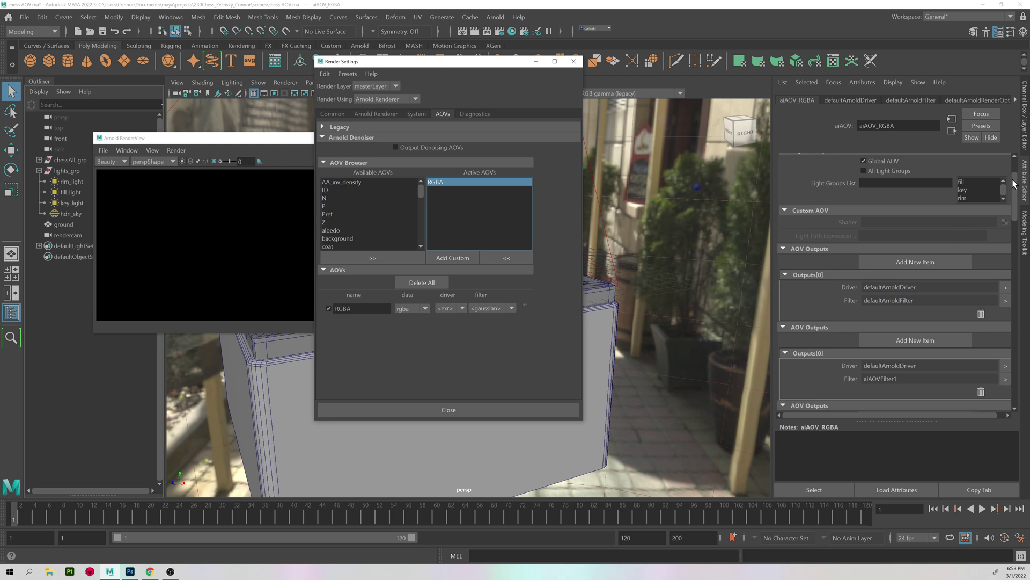
pyautogui.scroll(10, 1022, 273)
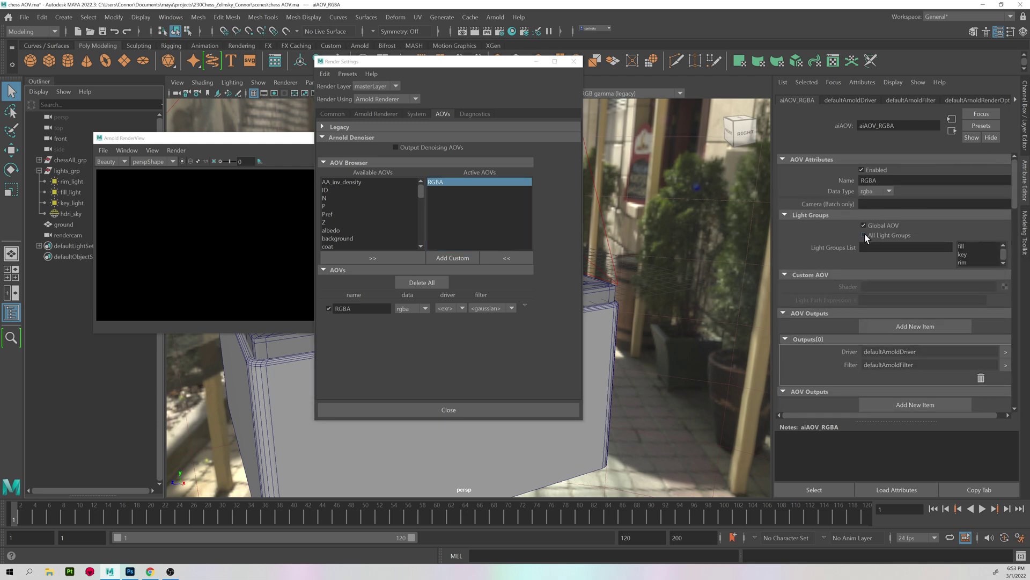
pyautogui.click(864, 236)
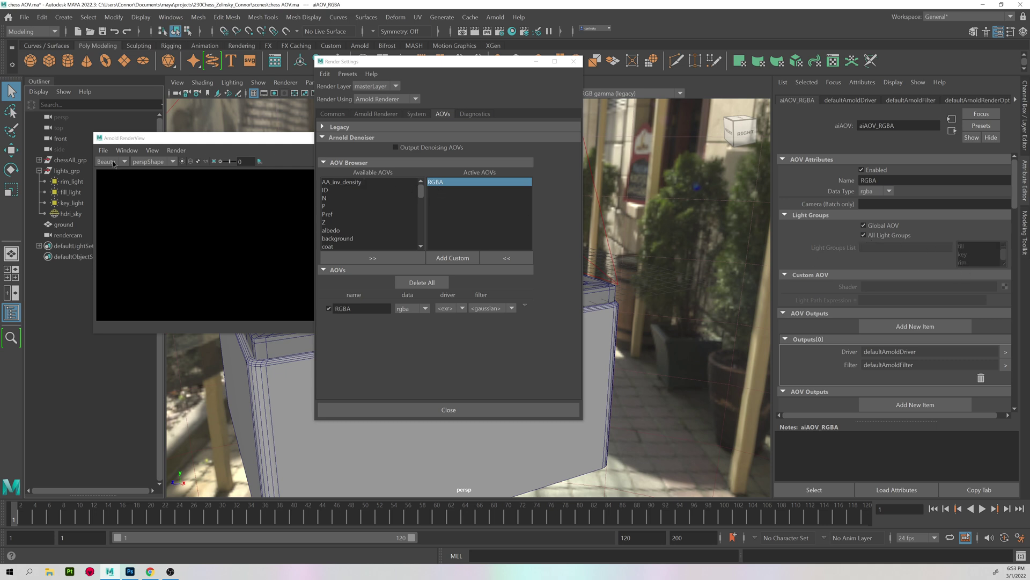
# Step: Add the Z and diffuse passes to the active AOVs
pyautogui.moveTo(436, 63); pyautogui.dragTo(520, 50)
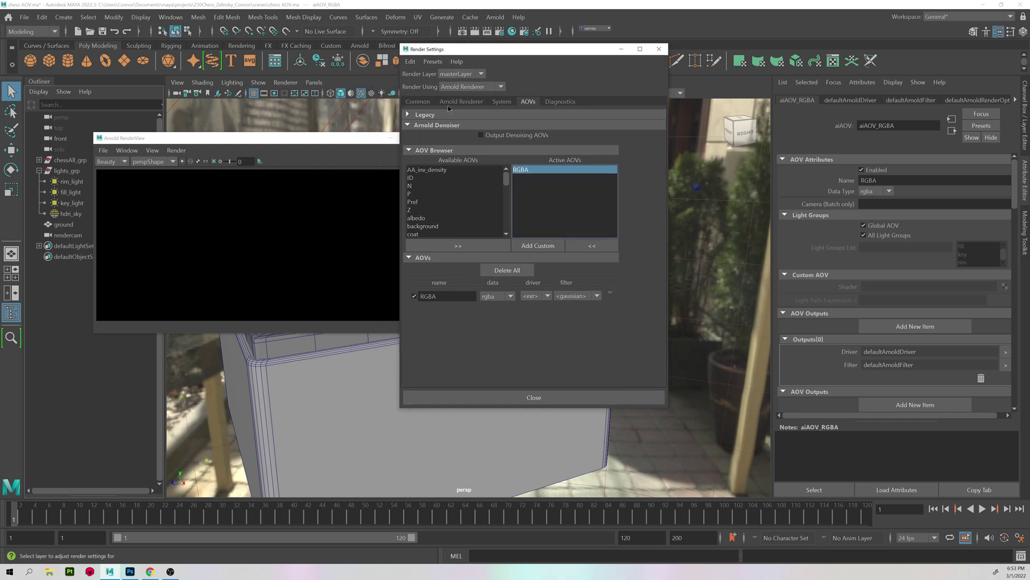
pyautogui.click(418, 211)
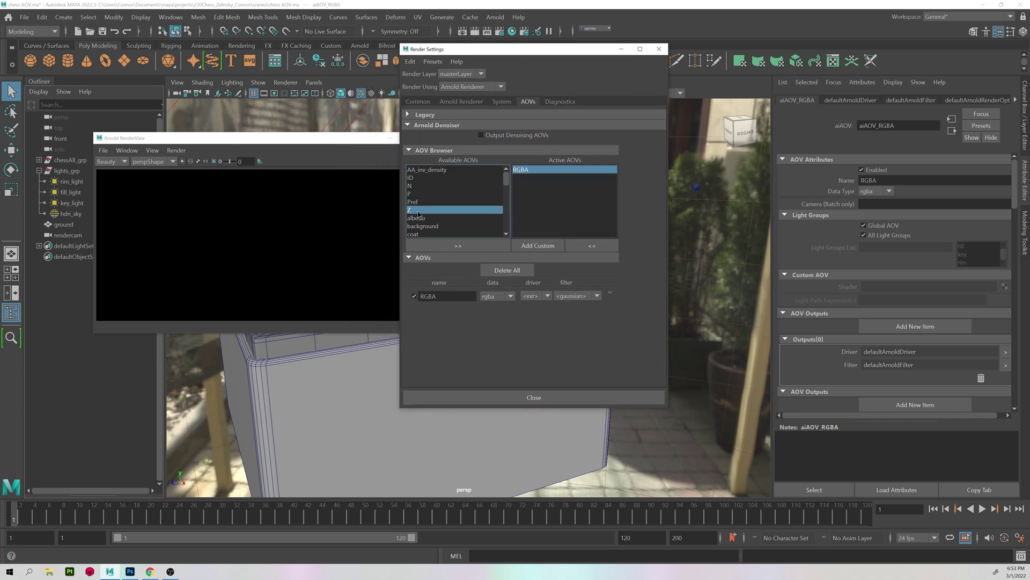
pyautogui.click(448, 246)
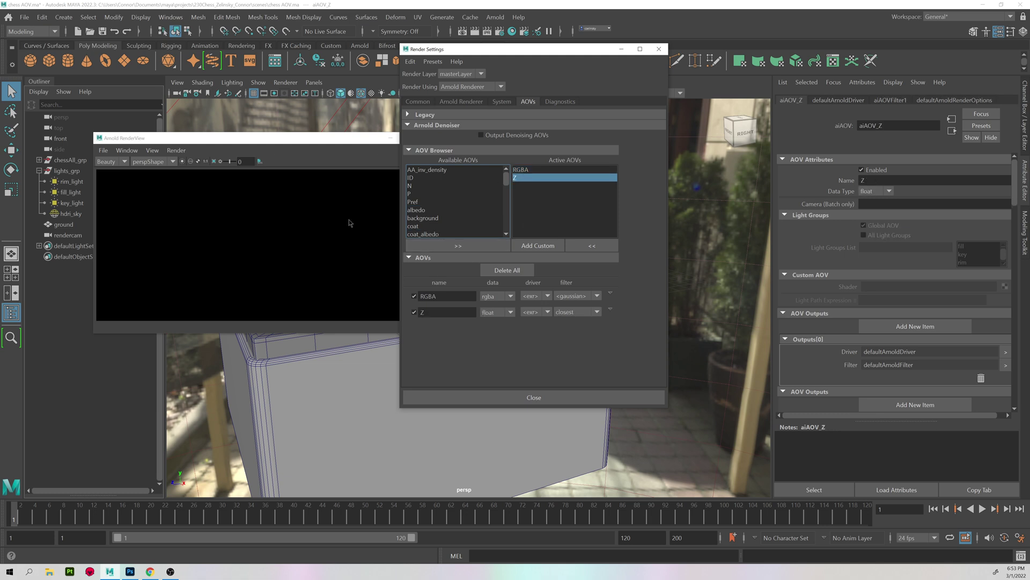
pyautogui.scroll(-1, 451, 206)
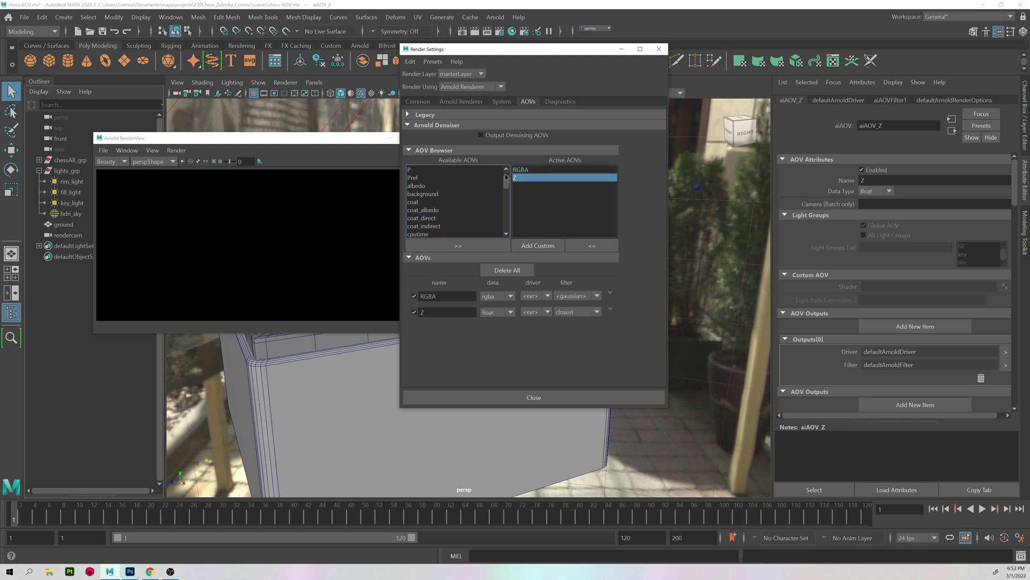
pyautogui.scroll(-2, 504, 179)
pyautogui.click(428, 202)
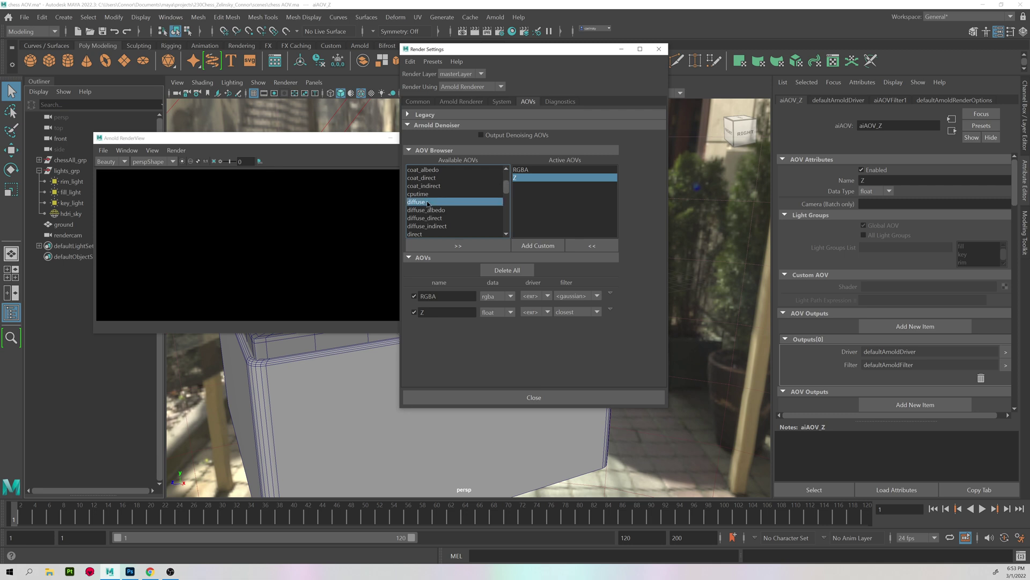
pyautogui.click(457, 244)
# Step: Close the Arnold RenderView and add the specular pass to the active AOVs
pyautogui.moveTo(509, 189); pyautogui.dragTo(508, 194)
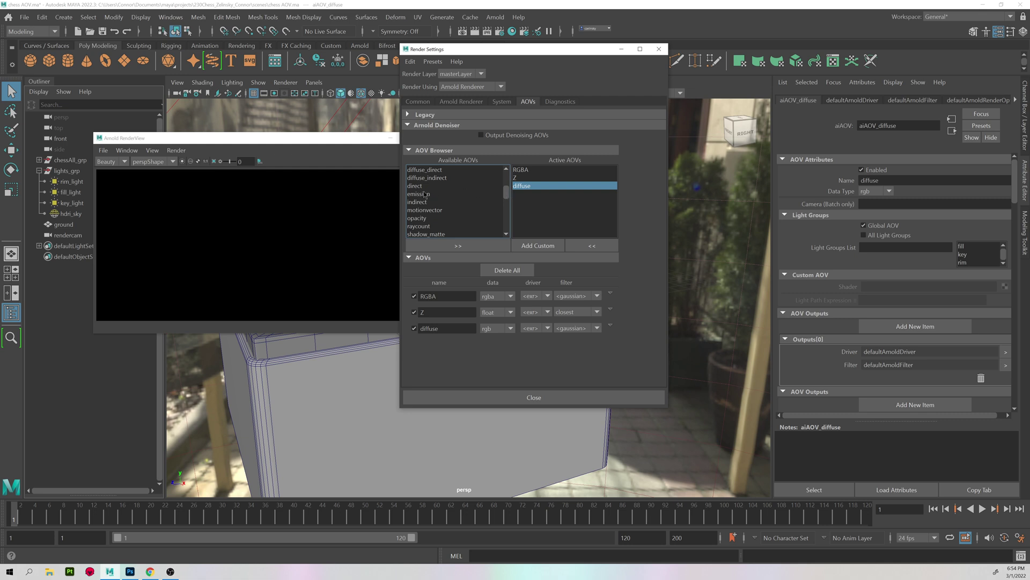
pyautogui.click(365, 141)
pyautogui.click(429, 139)
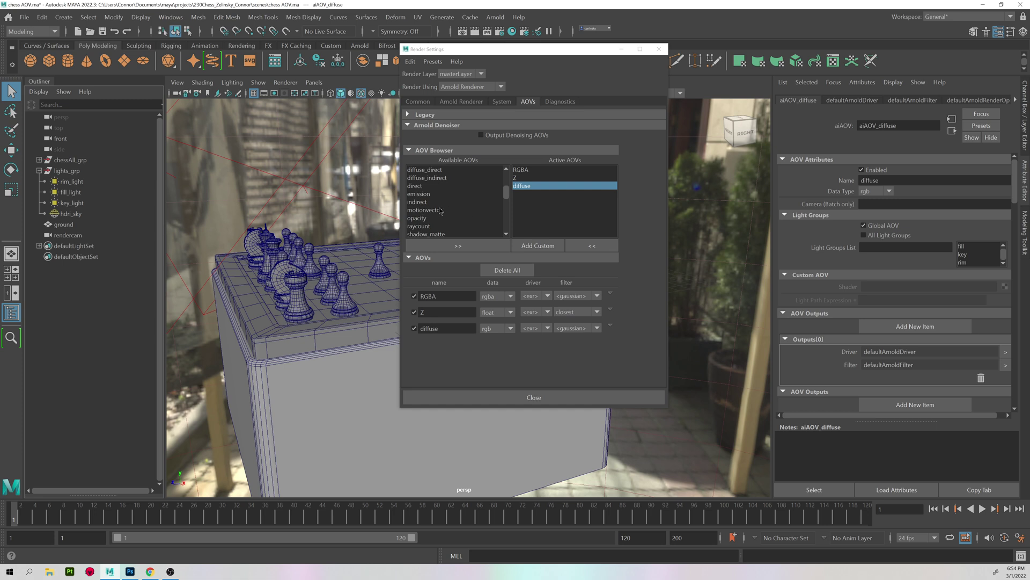
pyautogui.moveTo(507, 194); pyautogui.dragTo(507, 207)
pyautogui.click(438, 218)
pyautogui.click(458, 245)
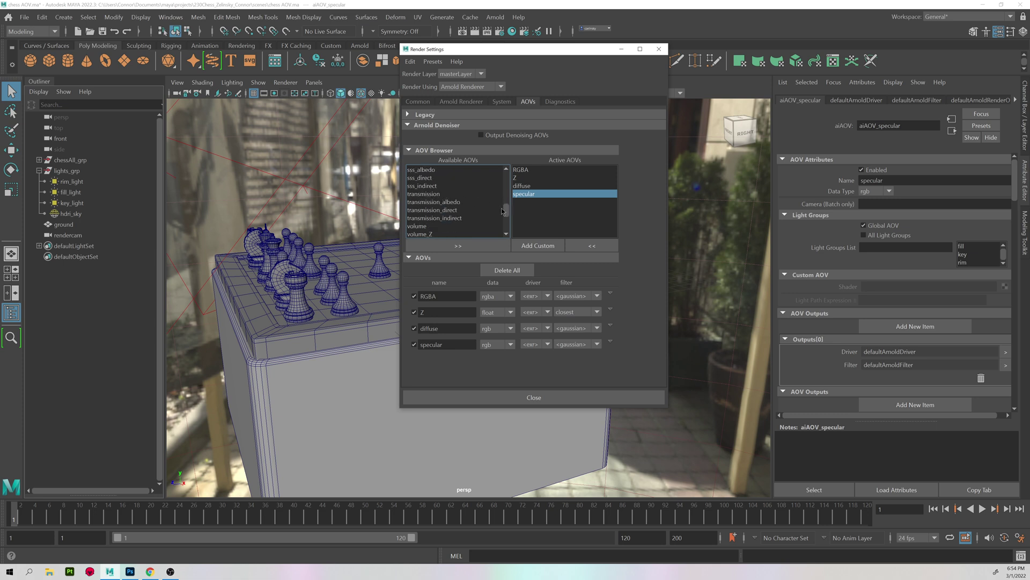
# Step: Add the ID pass to the active AOVs
pyautogui.moveTo(505, 211); pyautogui.dragTo(505, 168)
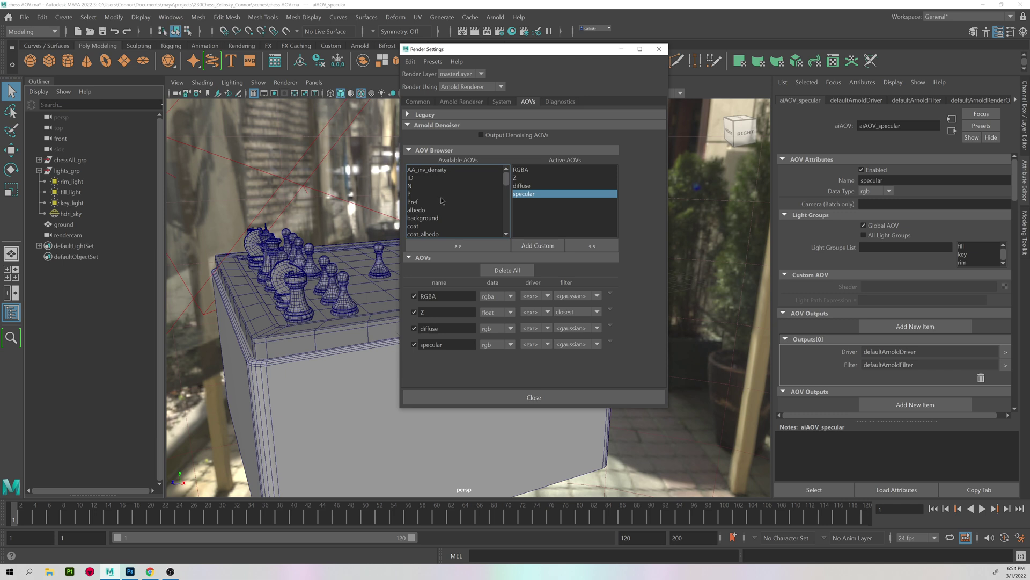
pyautogui.click(417, 179)
pyautogui.click(498, 246)
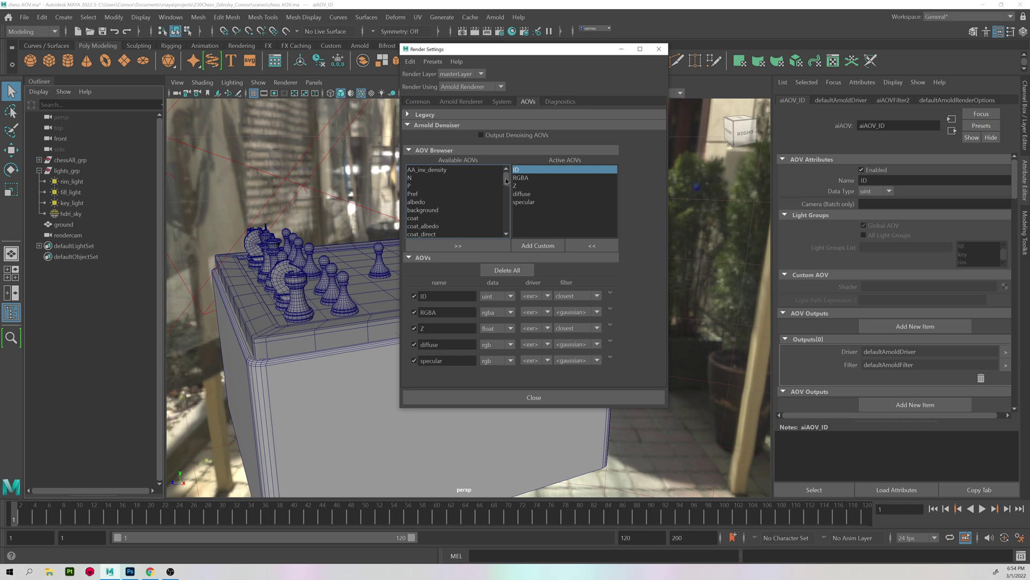
# Step: Create a custom AOV named AO
pyautogui.moveTo(506, 181)
pyautogui.mouseDown()
pyautogui.moveTo(509, 201)
pyautogui.moveTo(513, 173)
pyautogui.mouseUp()
pyautogui.click(544, 248)
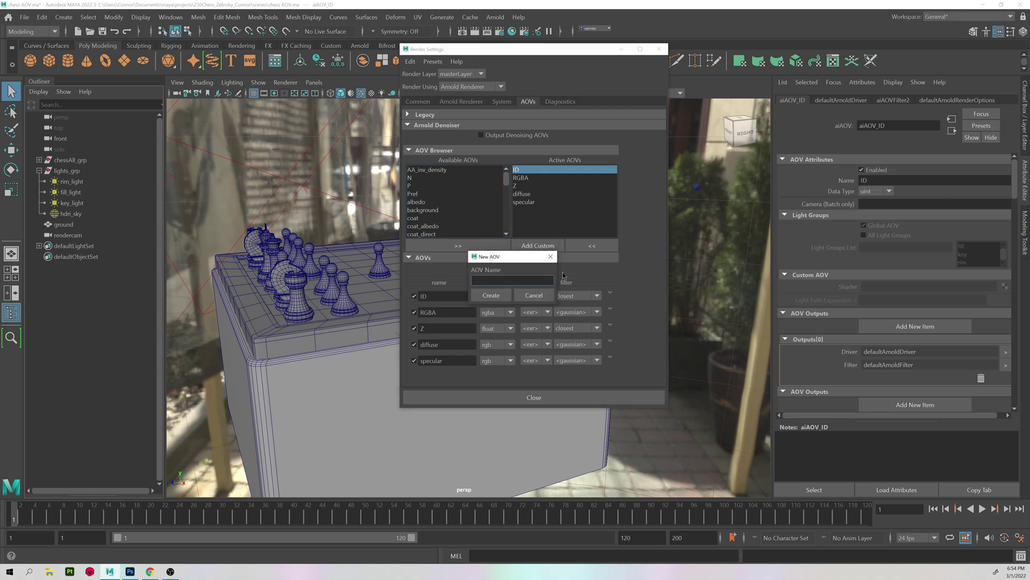
pyautogui.write('AO')
pyautogui.click(495, 296)
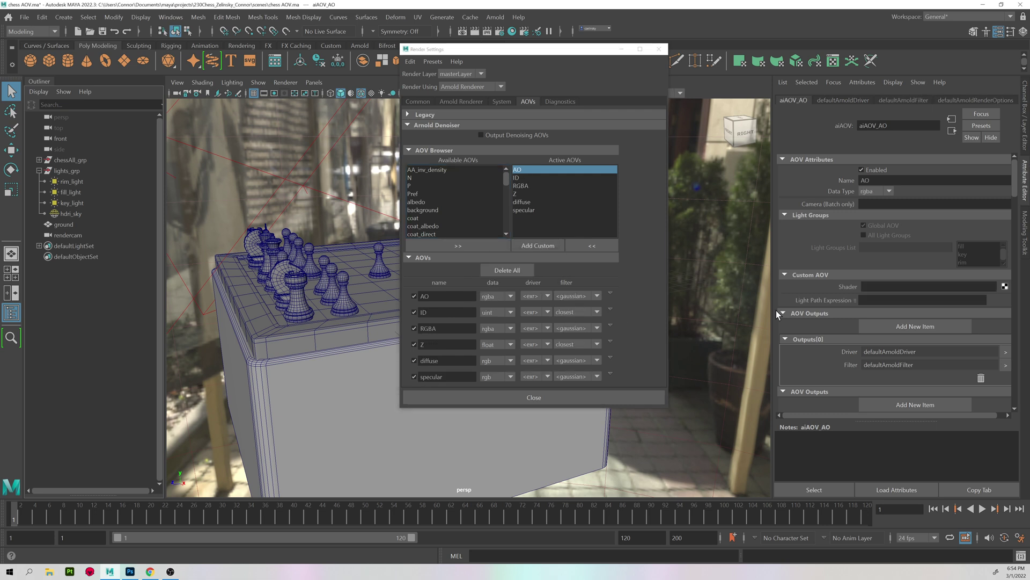
# Step: Assign an aiAmbientOcclusion node as the custom shader of the AO pass
pyautogui.click(518, 170)
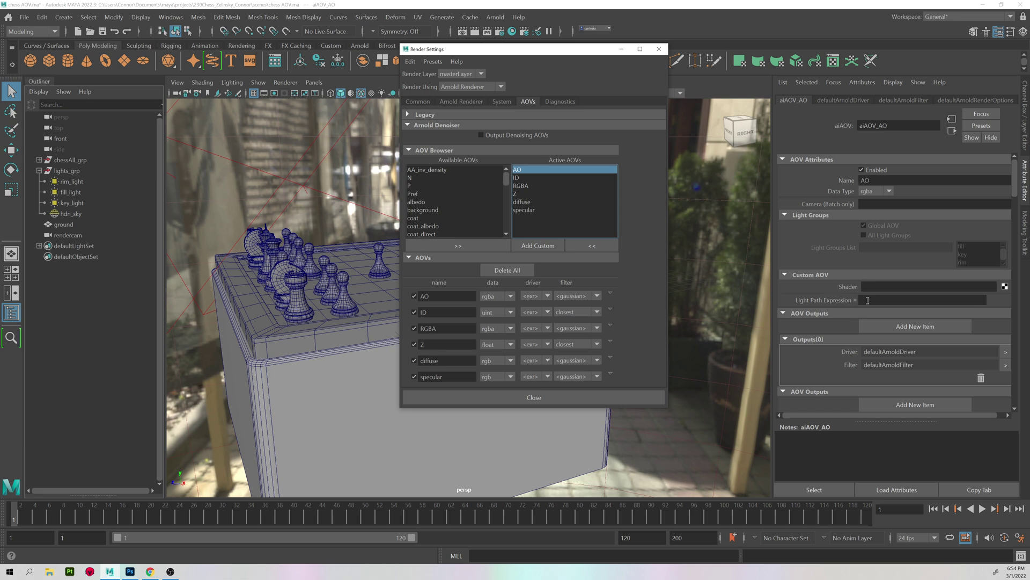
pyautogui.click(1006, 287)
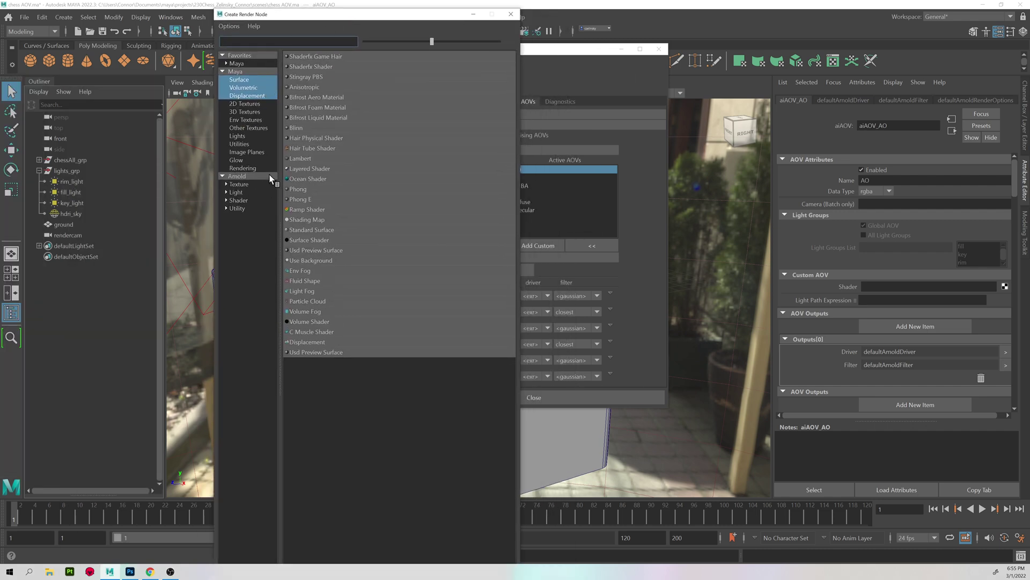
pyautogui.click(237, 176)
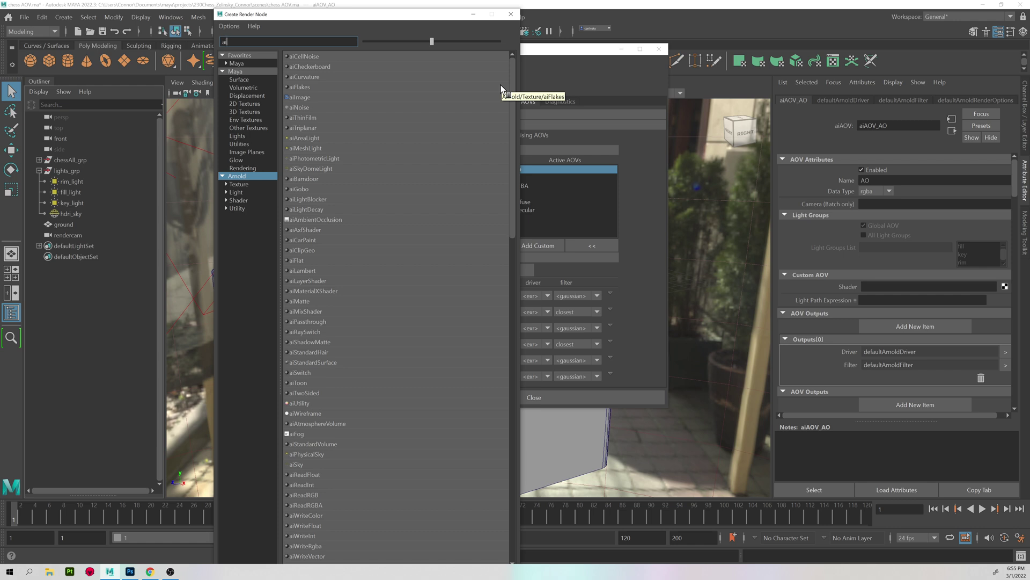
pyautogui.write('Am')
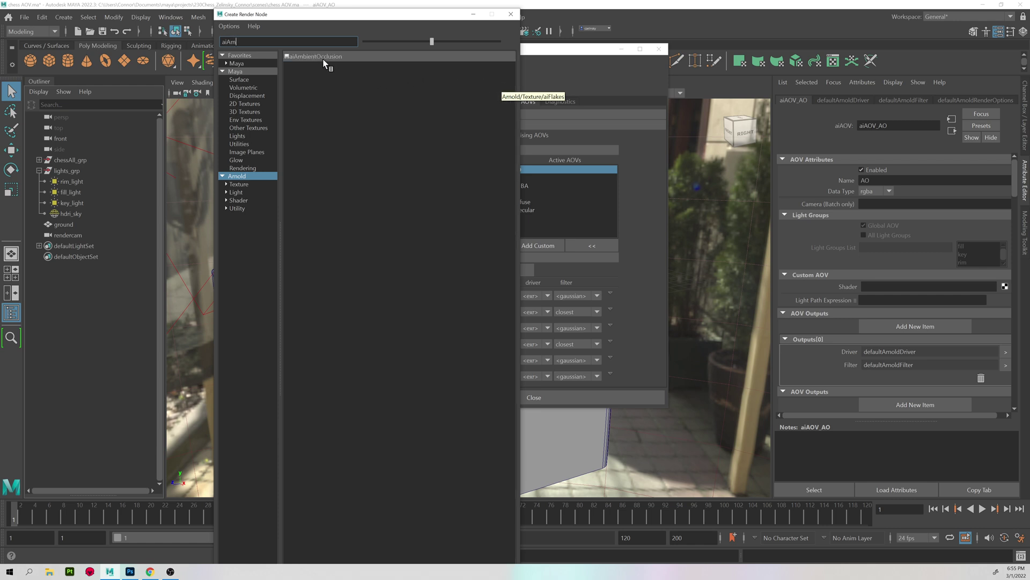
pyautogui.click(323, 56)
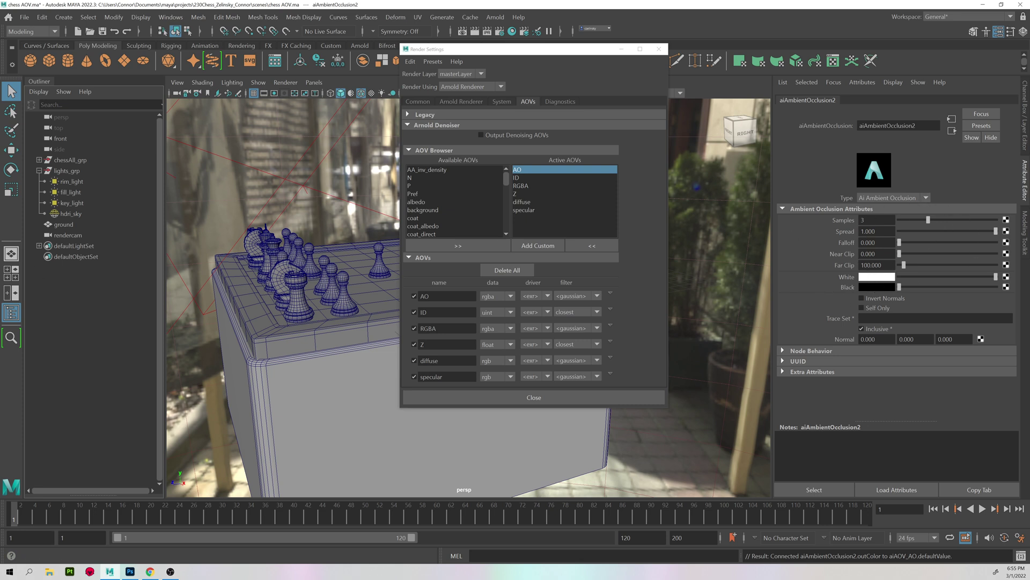
# Step: Set the render image size to the HD_540 preset in the common render settings
pyautogui.moveTo(469, 52); pyautogui.dragTo(428, 51)
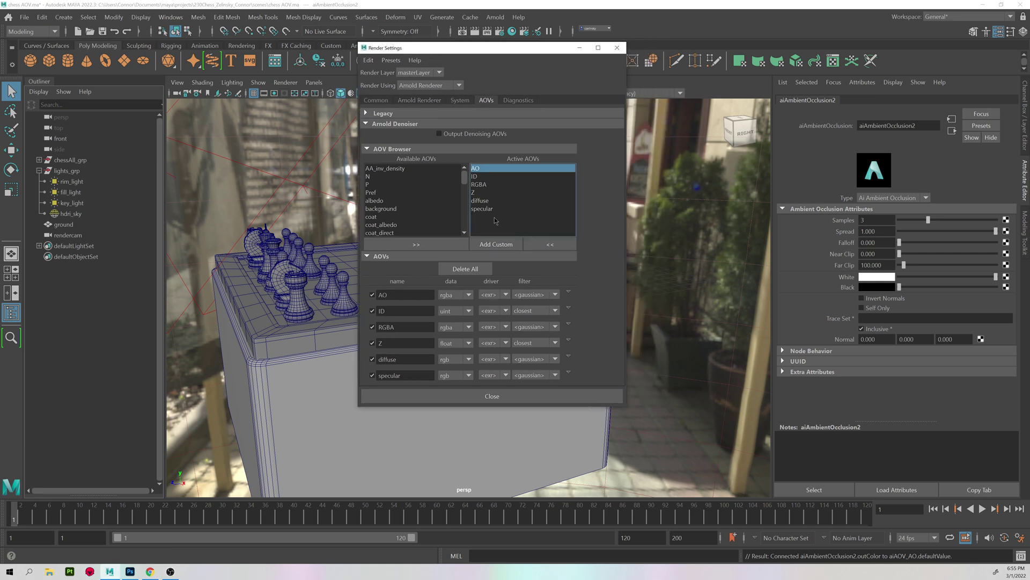
pyautogui.click(382, 102)
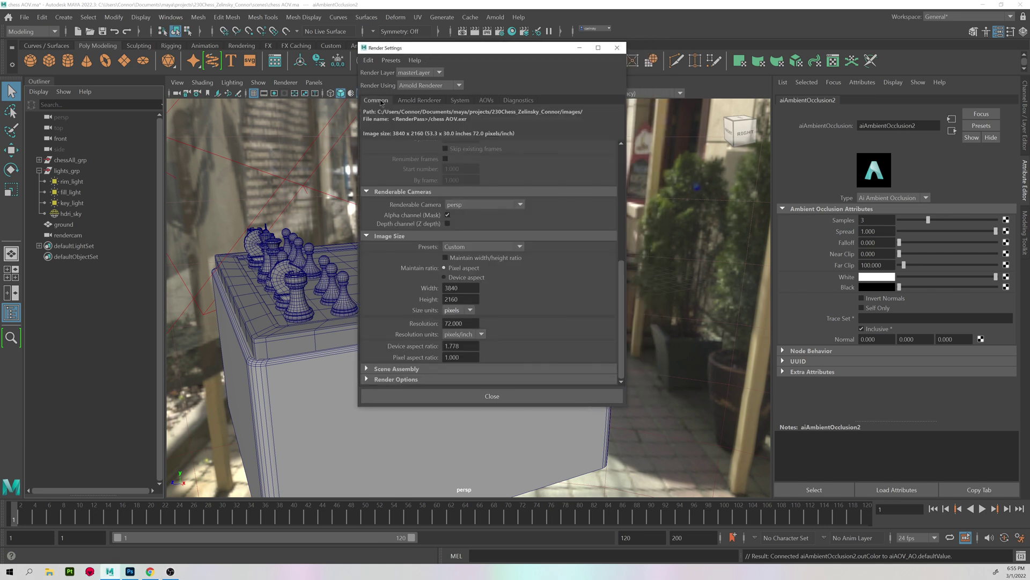
pyautogui.click(470, 289)
pyautogui.press('Tab')
pyautogui.click(461, 244)
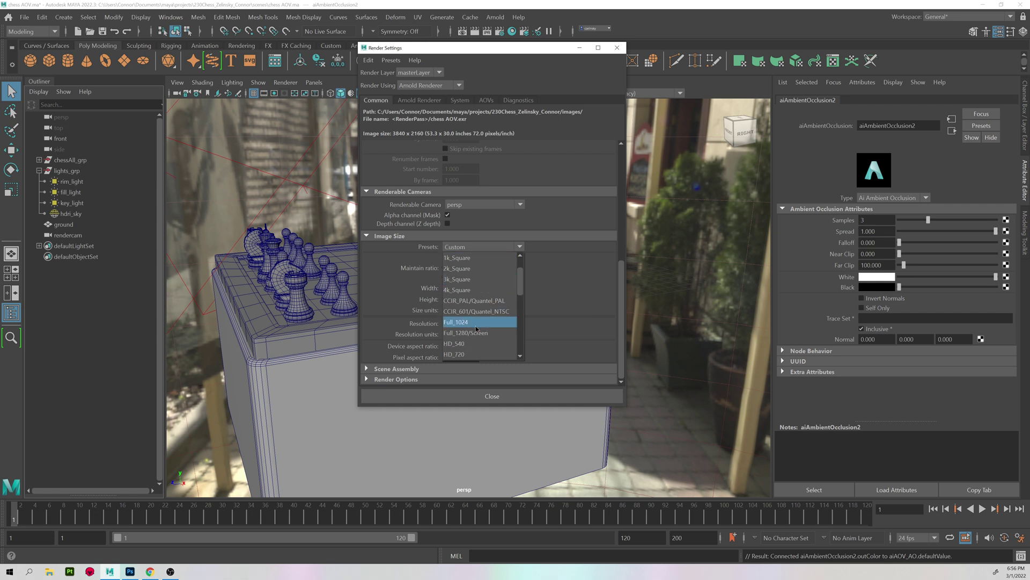
pyautogui.scroll(-1, 476, 342)
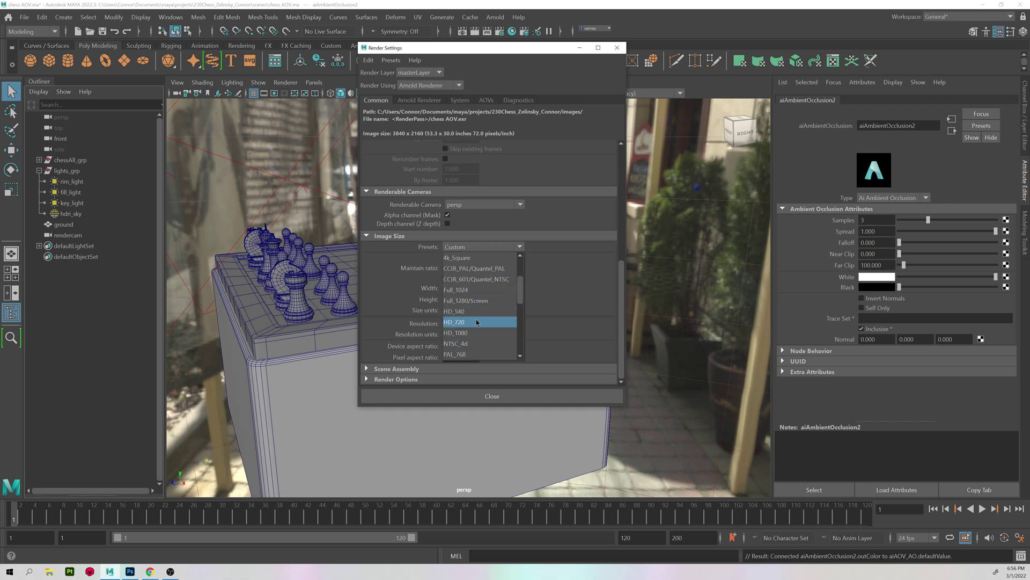
pyautogui.click(477, 311)
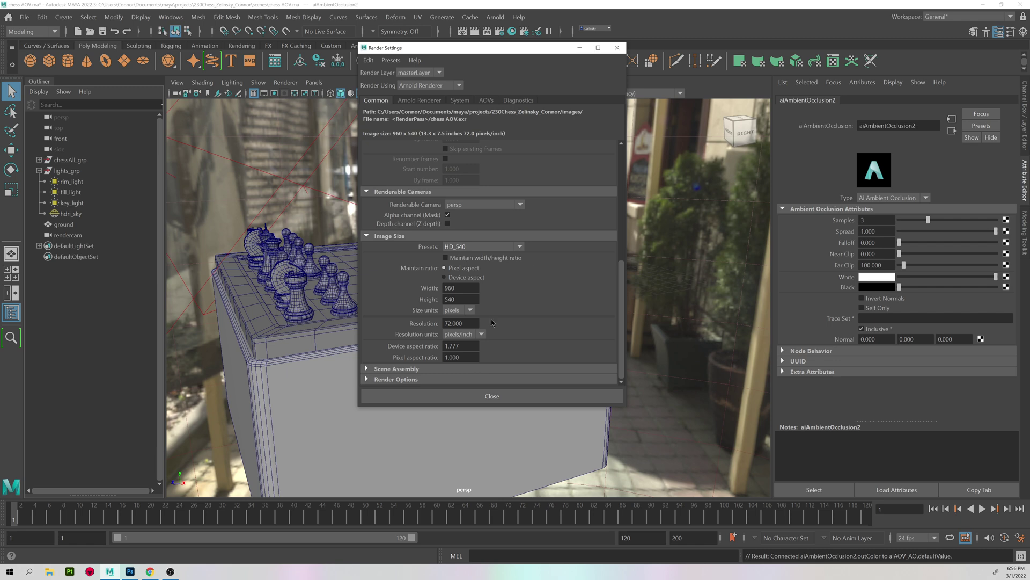
# Step: Move the Render Settings out of the way, then open the Arnold RenderView and enlarge its window
pyautogui.moveTo(468, 49); pyautogui.dragTo(0, 225)
pyautogui.click(496, 16)
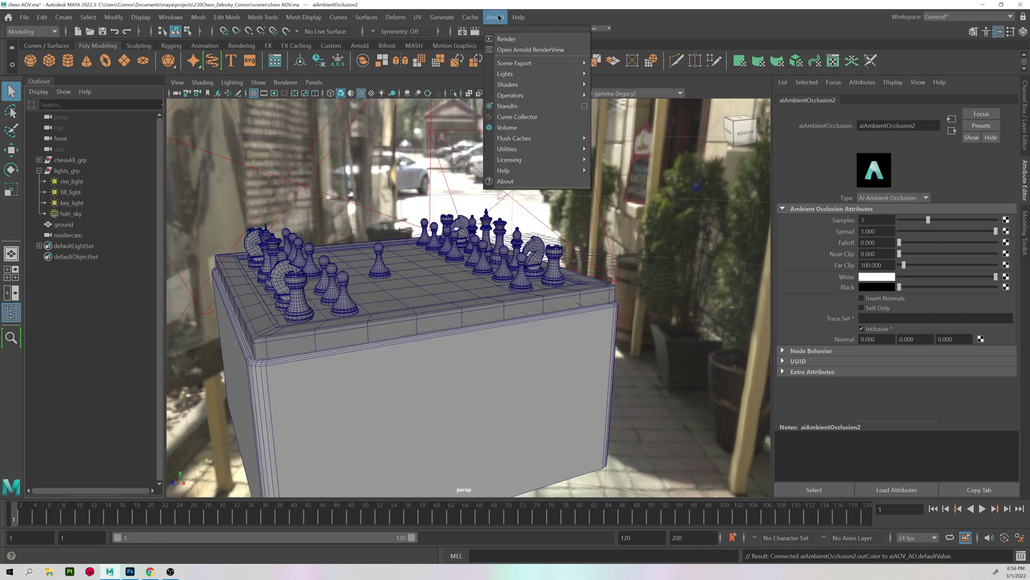
pyautogui.click(513, 50)
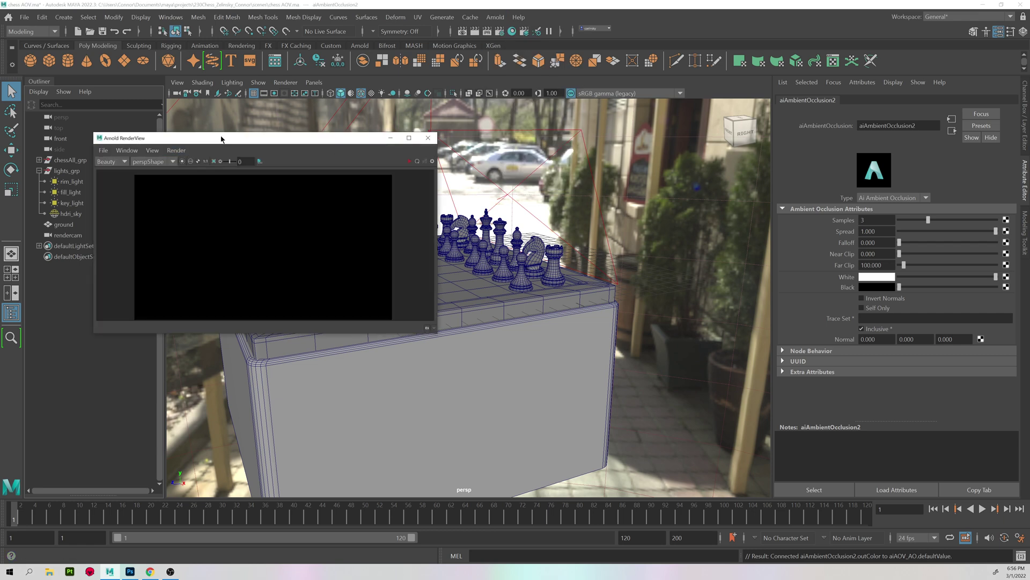
pyautogui.click(496, 286)
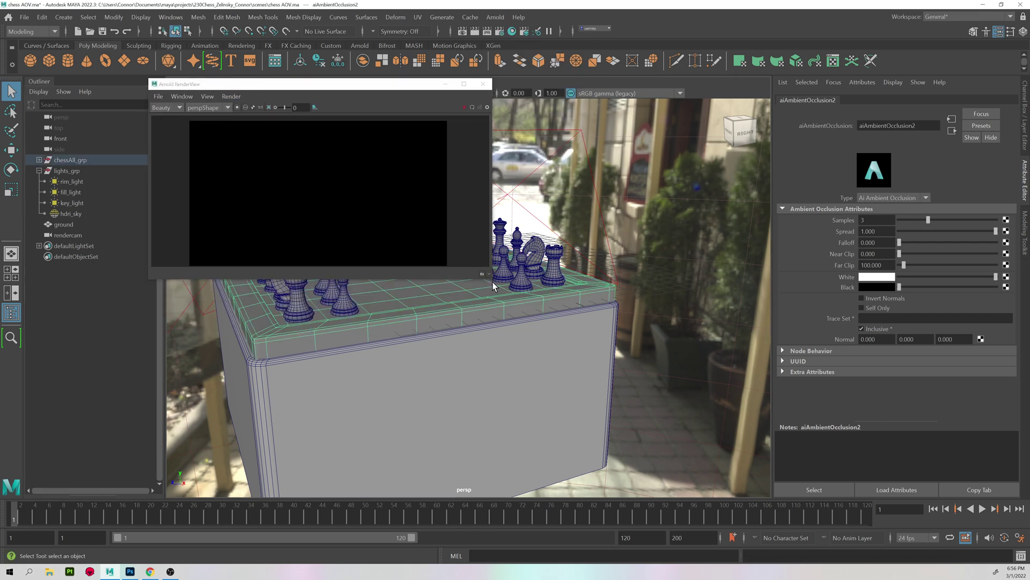
pyautogui.click(472, 247)
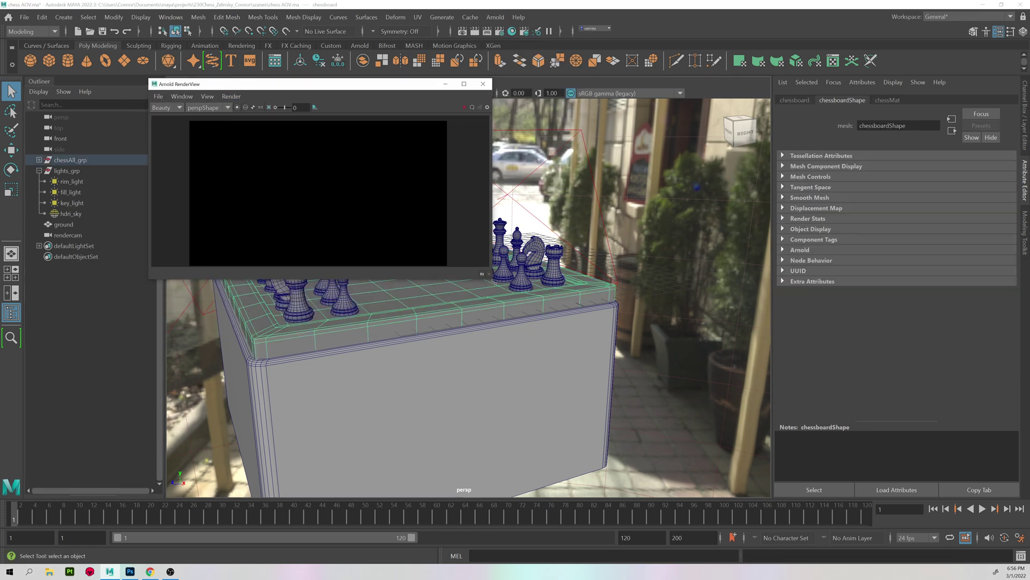
pyautogui.moveTo(493, 280); pyautogui.dragTo(680, 418)
pyautogui.click(175, 109)
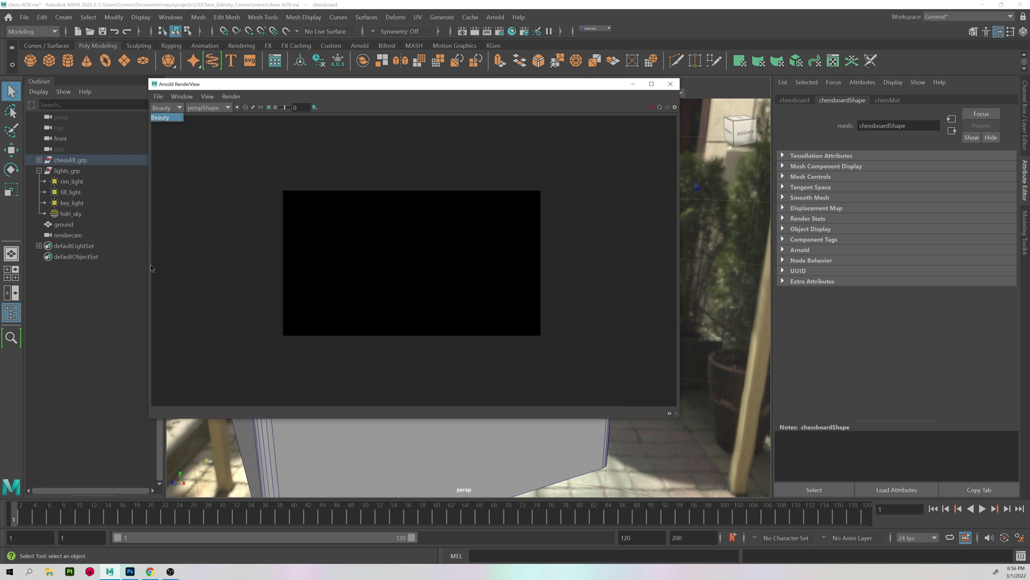
pyautogui.click(189, 149)
pyautogui.moveTo(265, 88); pyautogui.dragTo(304, 112)
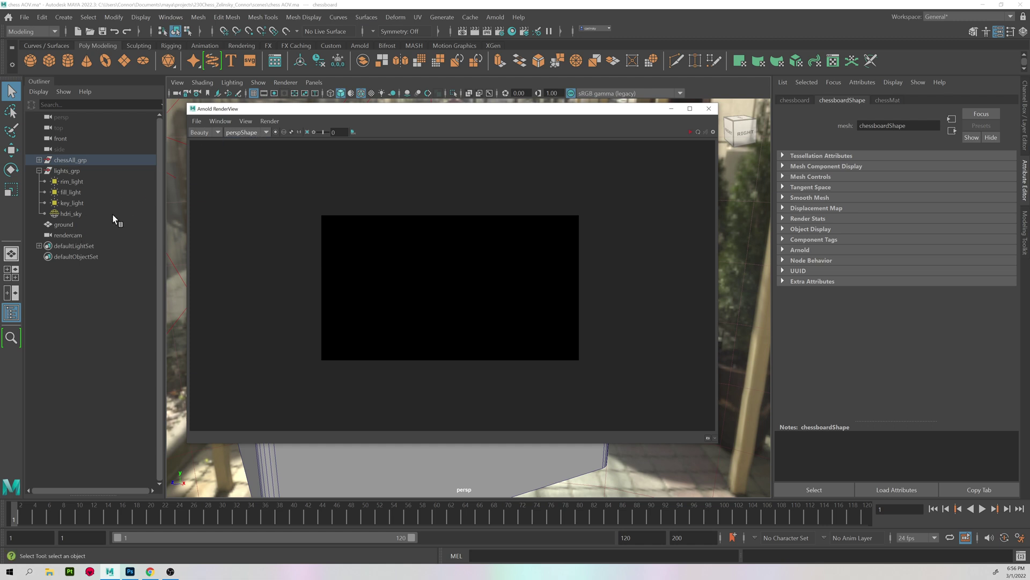
# Step: Move the Arnold RenderView aside and switch the viewport to the rendercam view
pyautogui.moveTo(264, 109); pyautogui.dragTo(770, 194)
pyautogui.click(472, 171)
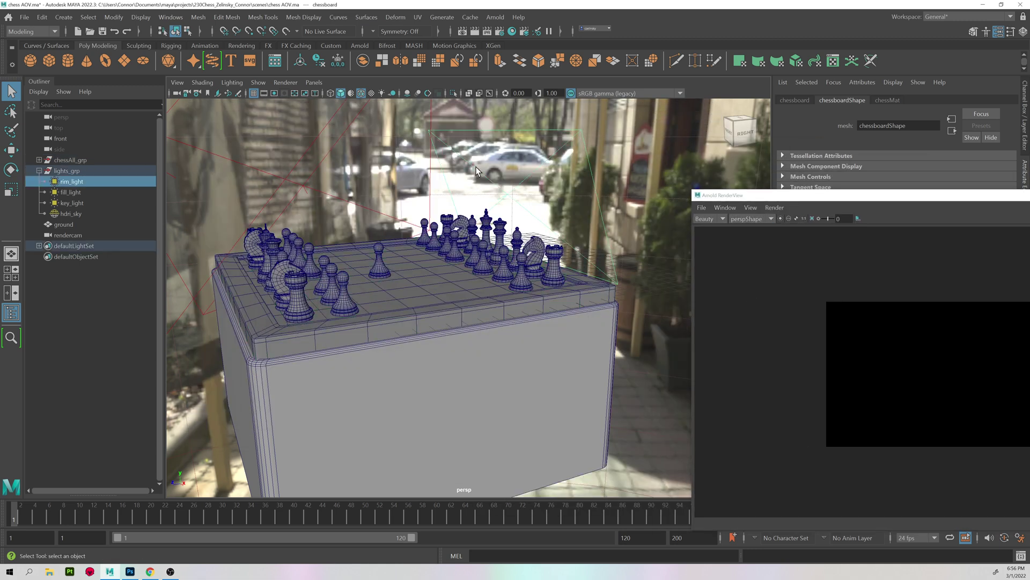
pyautogui.press('space')
pyautogui.press('space')
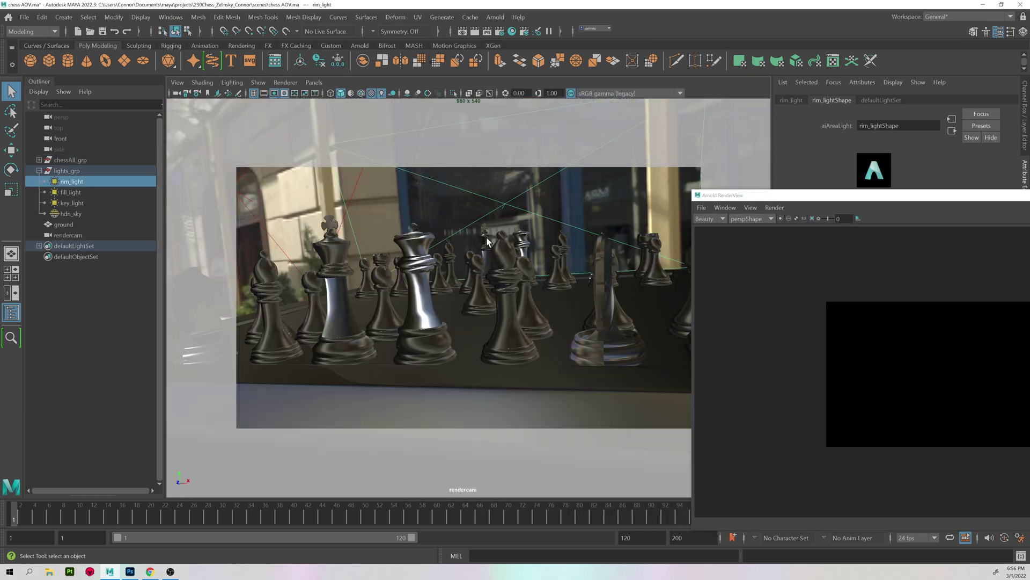
# Step: Render the scene in the Arnold RenderView with the camera set to rendercamShape
pyautogui.moveTo(750, 195); pyautogui.dragTo(268, 121)
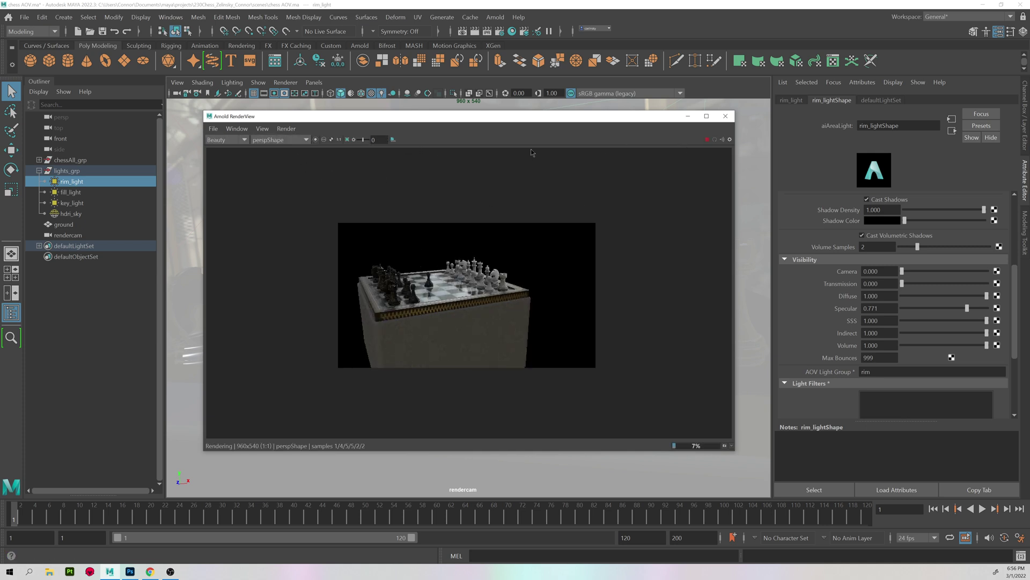
pyautogui.click(282, 140)
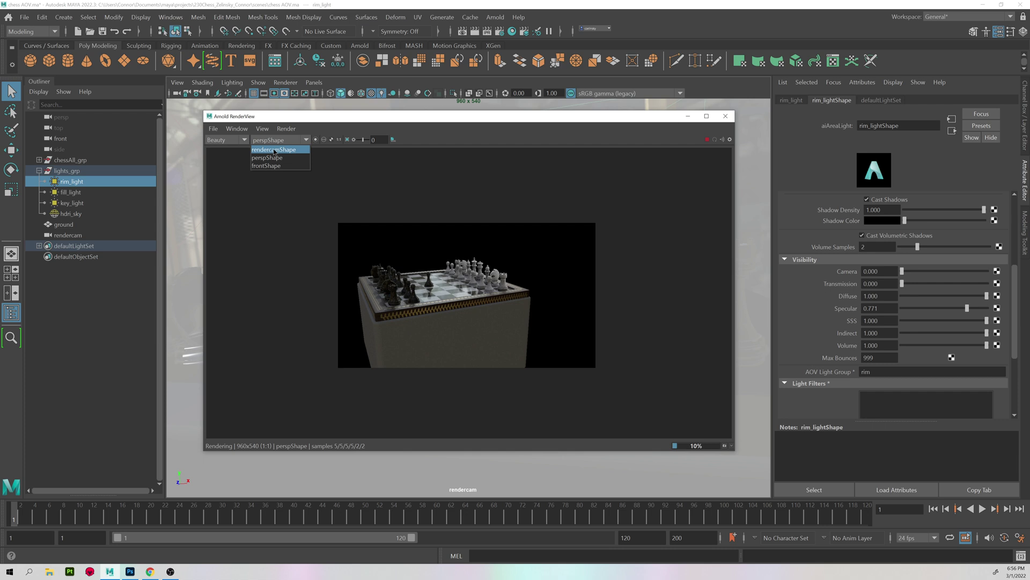
pyautogui.click(274, 151)
pyautogui.scroll(1, 476, 305)
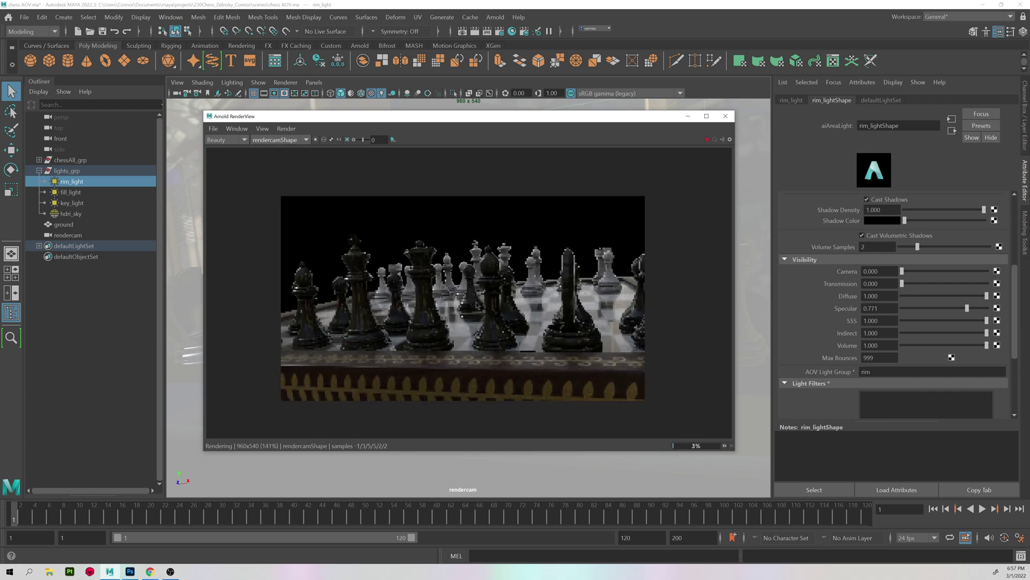
pyautogui.click(226, 140)
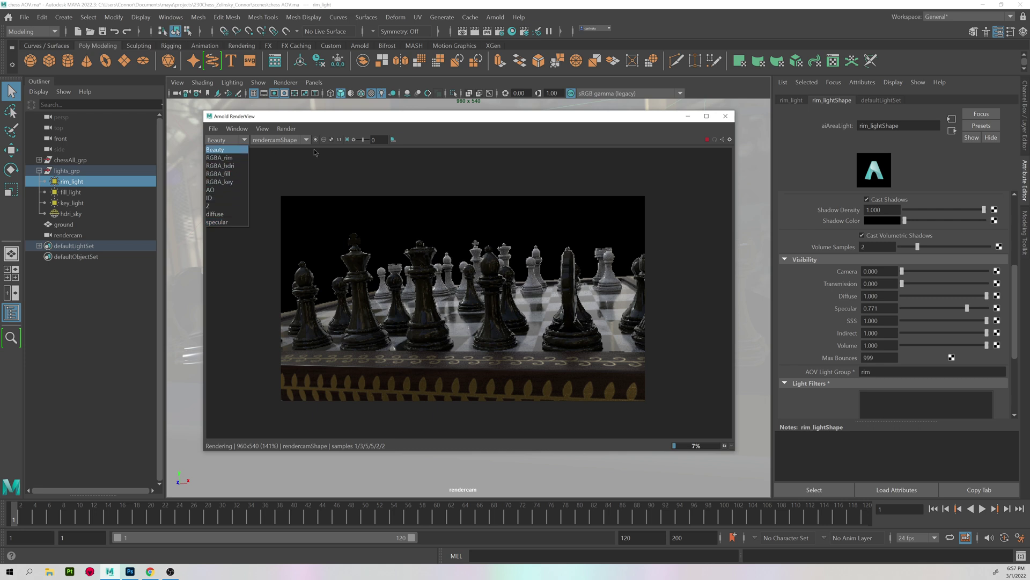
pyautogui.click(346, 156)
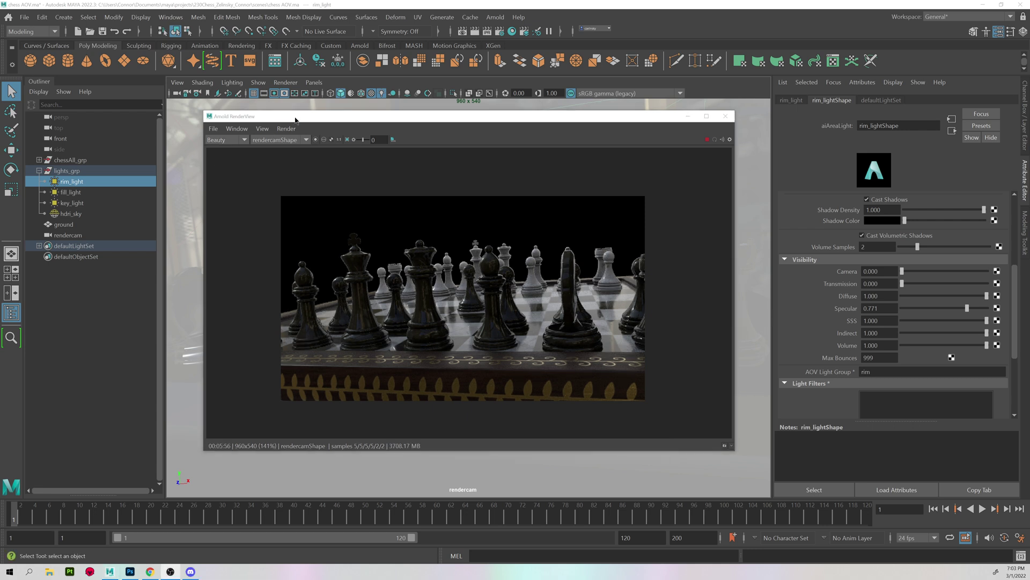
# Step: Show the snapshot area in the Arnold RenderView and enlarge the window to fit it
pyautogui.moveTo(165, 64); pyautogui.dragTo(171, 56)
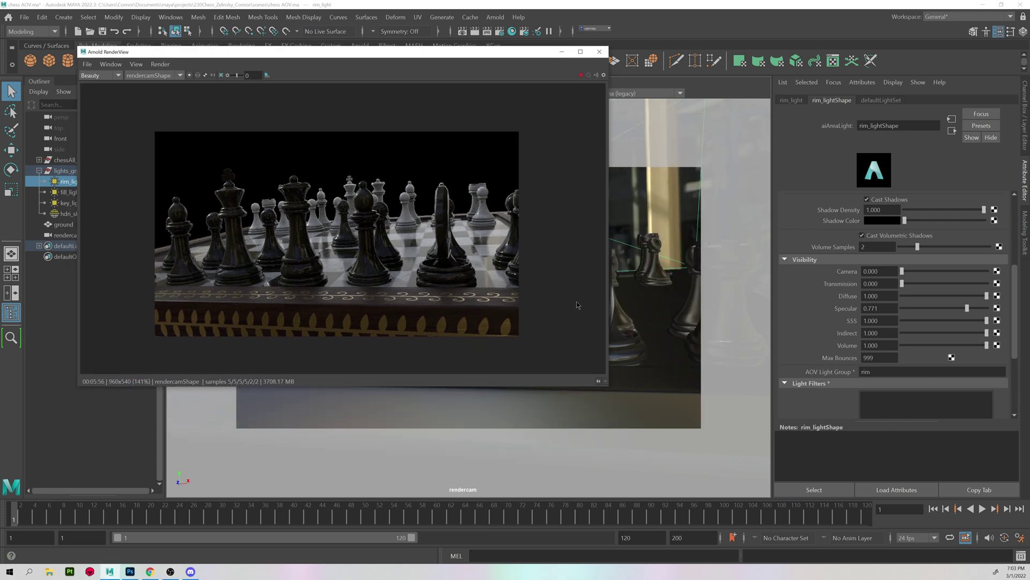
pyautogui.click(598, 381)
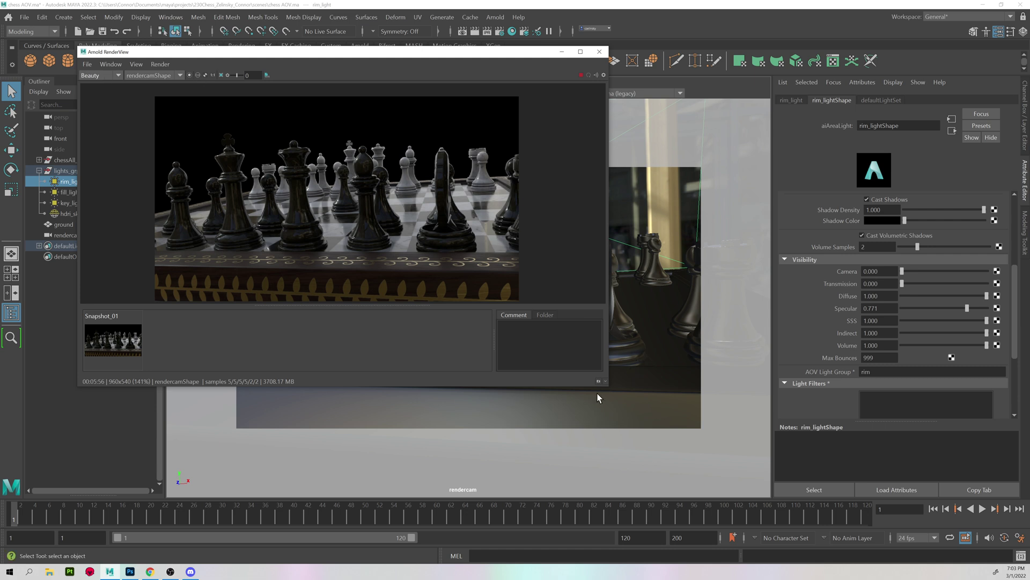
pyautogui.moveTo(606, 386); pyautogui.dragTo(710, 475)
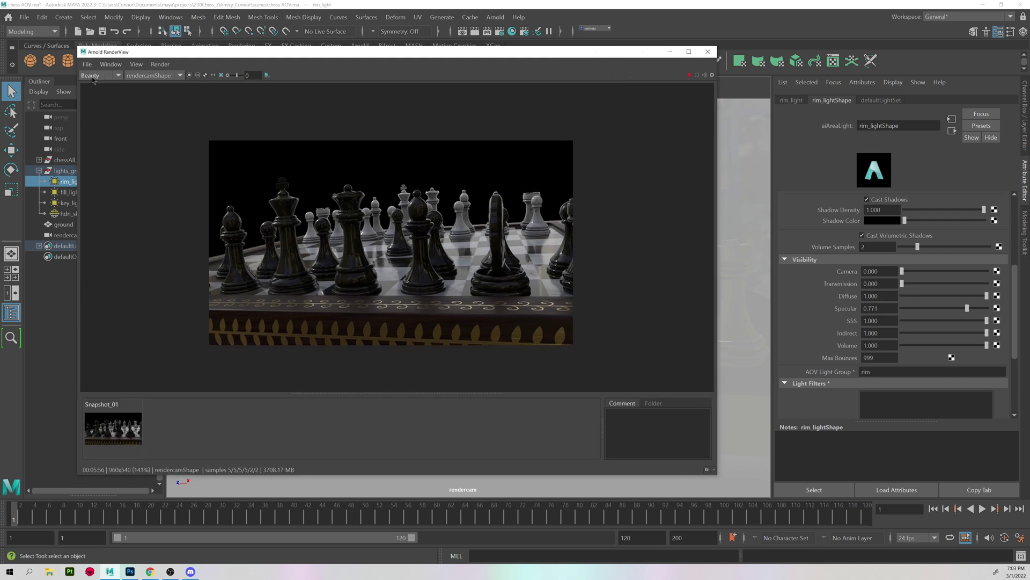
# Step: Display the RGBA_rim, RGBA_hdri and RGBA_fill light group passes one after another in the rendered image
pyautogui.click(98, 76)
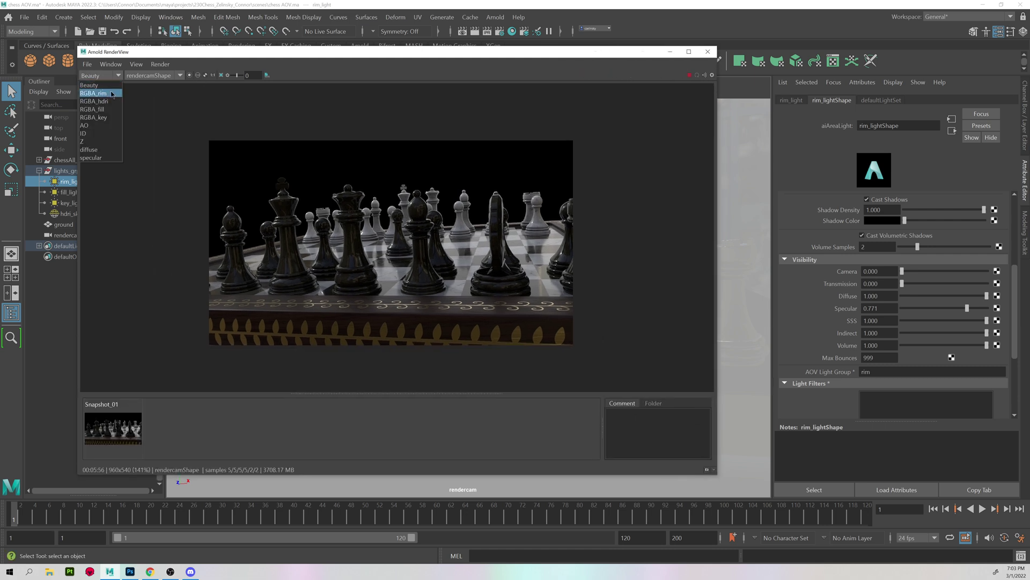
pyautogui.click(105, 94)
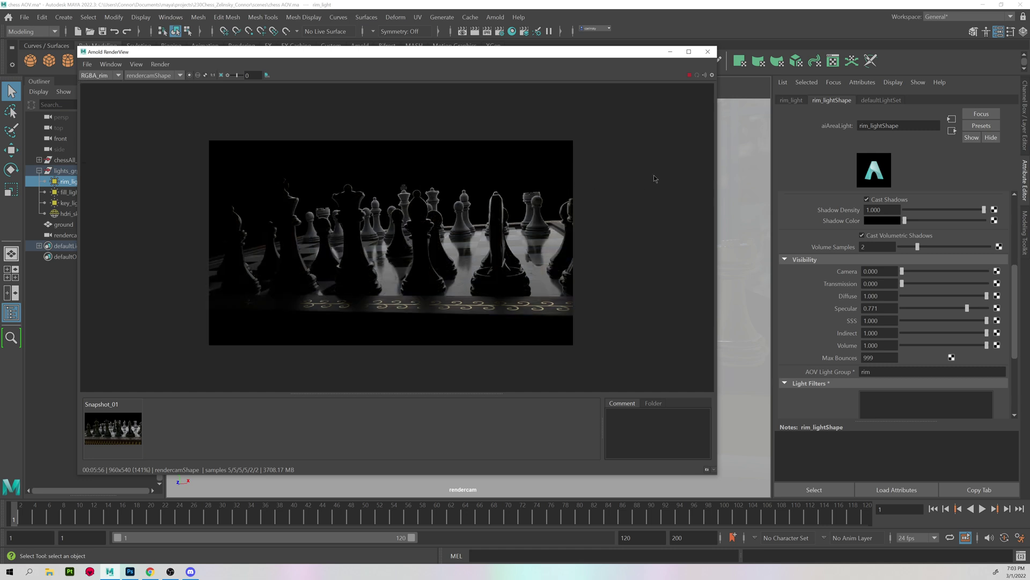
pyautogui.click(109, 77)
pyautogui.click(108, 101)
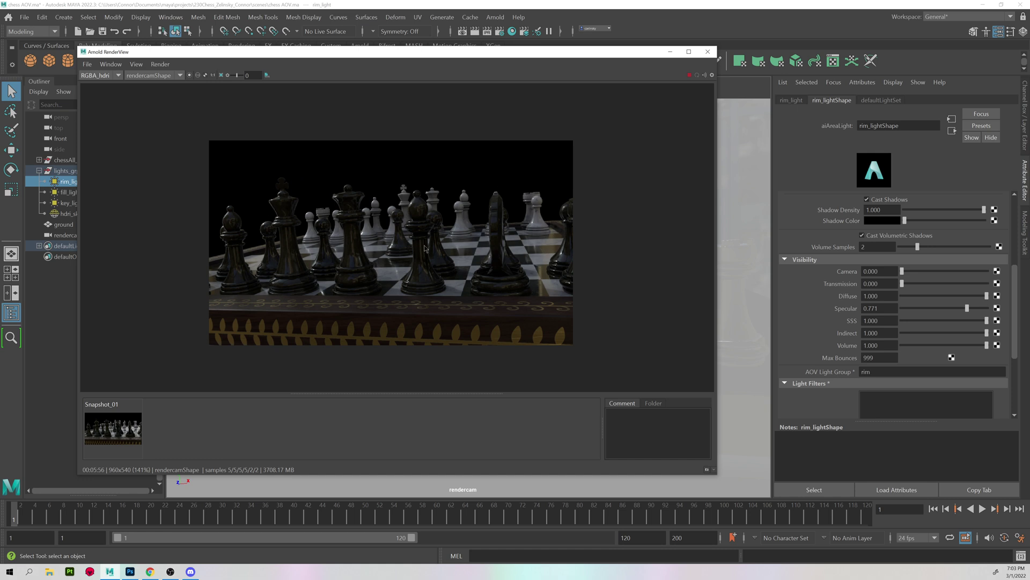
pyautogui.click(101, 75)
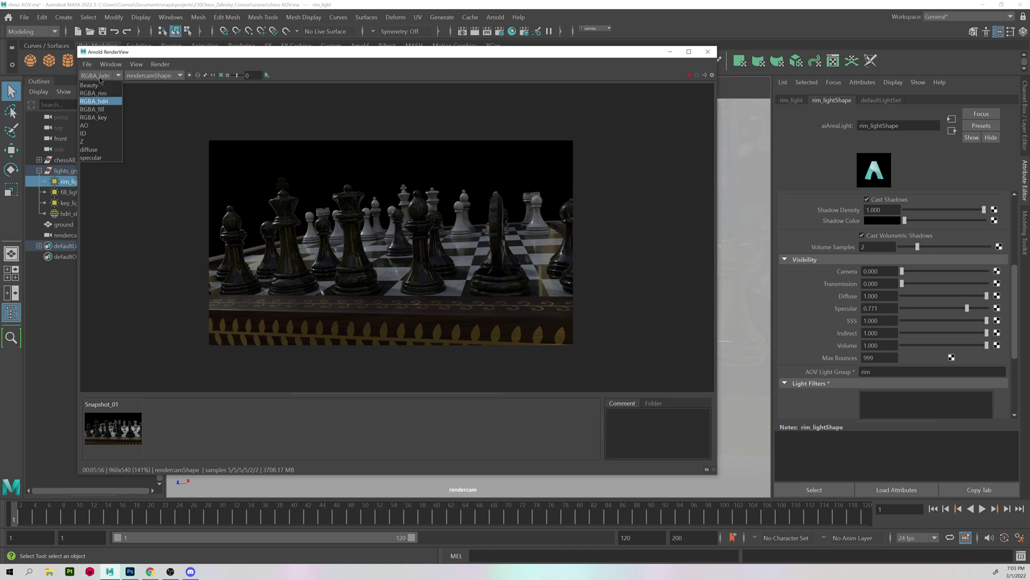
pyautogui.click(100, 108)
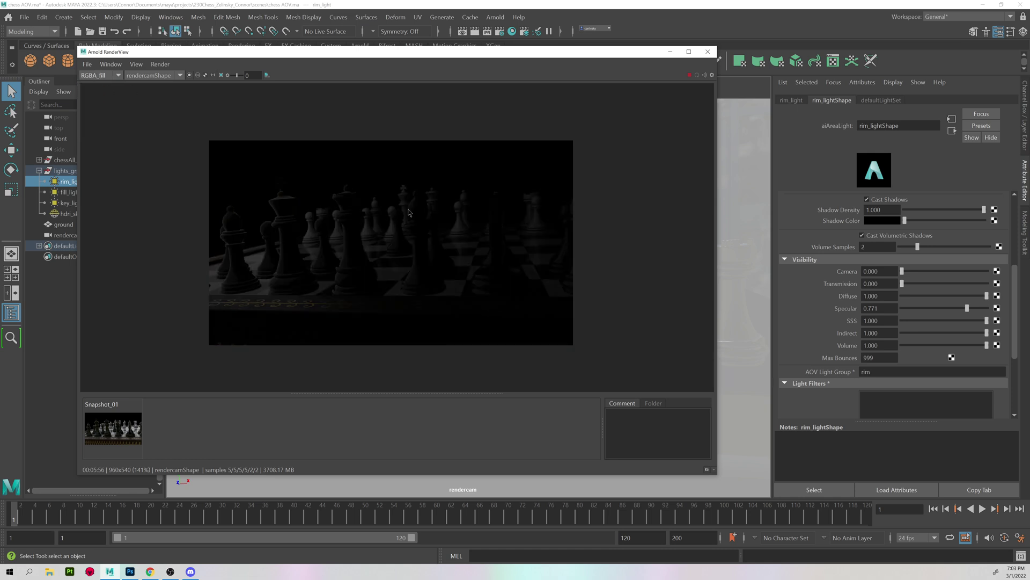
# Step: Display the RGBA_key pass and raise the RenderView exposure to 5 to inspect it
pyautogui.click(99, 76)
pyautogui.click(108, 117)
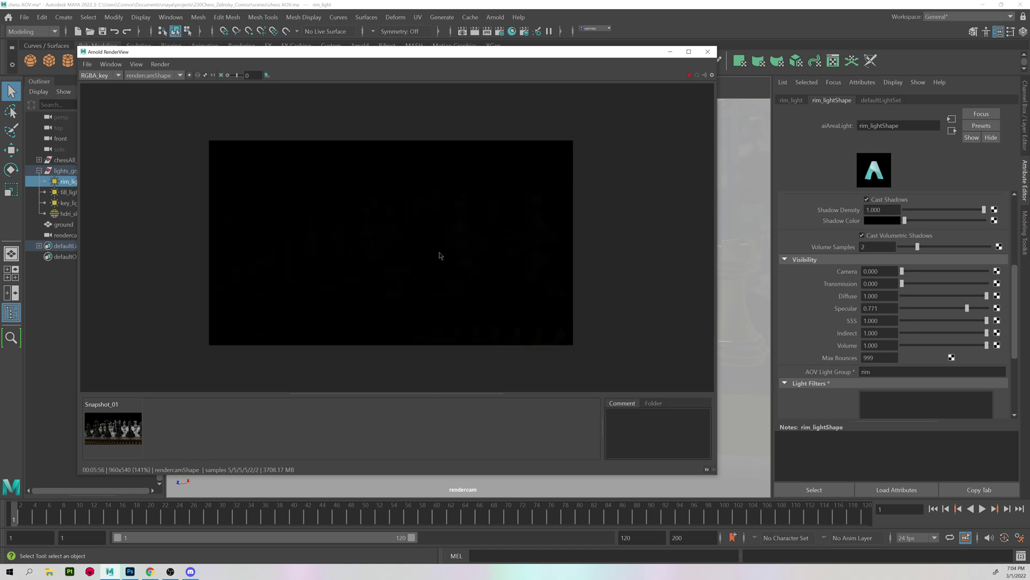
pyautogui.moveTo(237, 75)
pyautogui.mouseDown()
pyautogui.moveTo(227, 80)
pyautogui.moveTo(247, 81)
pyautogui.mouseUp()
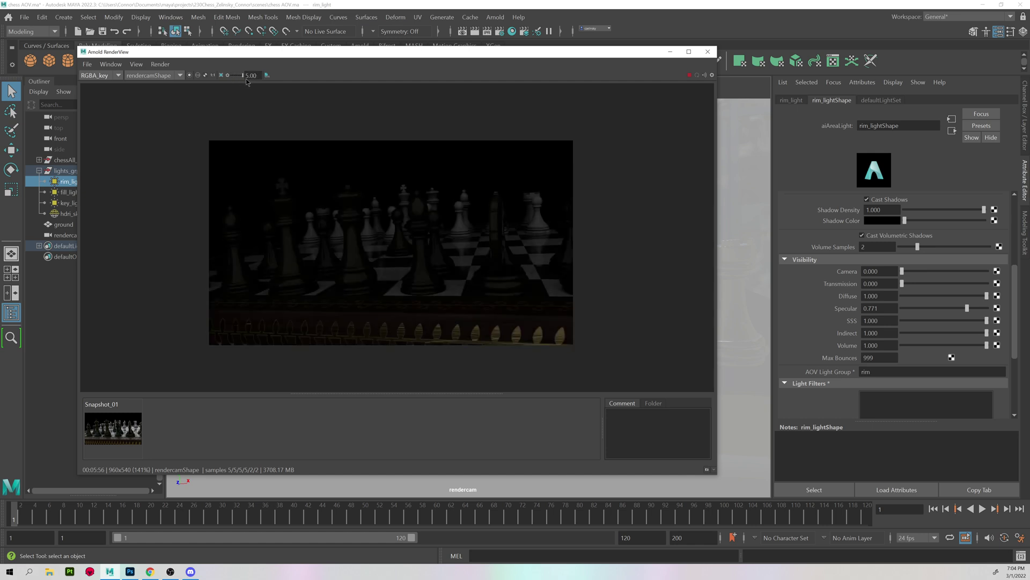
# Step: Reset the RenderView exposure to 0 and display the AO and ID passes one after the other
pyautogui.doubleClick(252, 75)
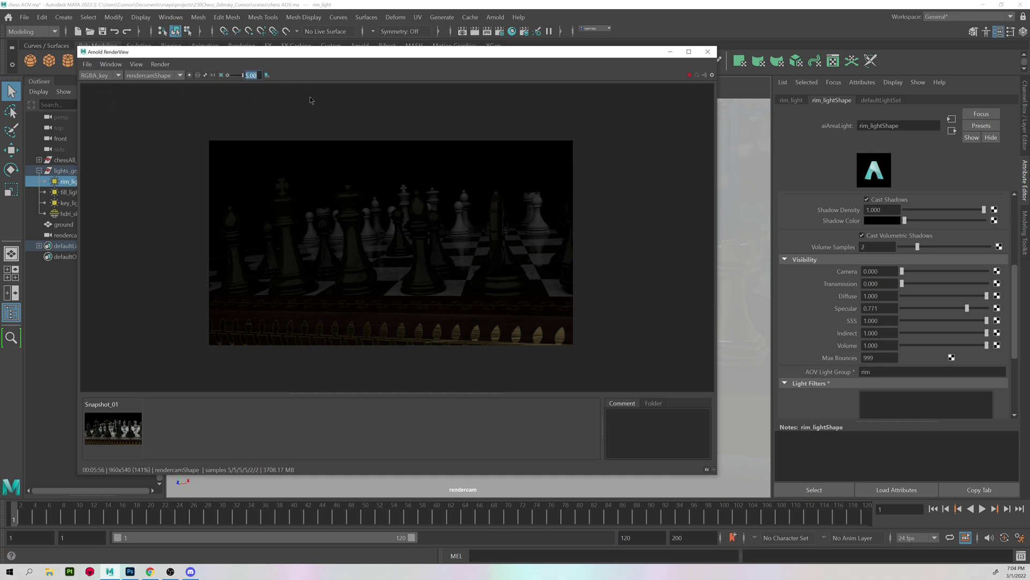
pyautogui.write('0')
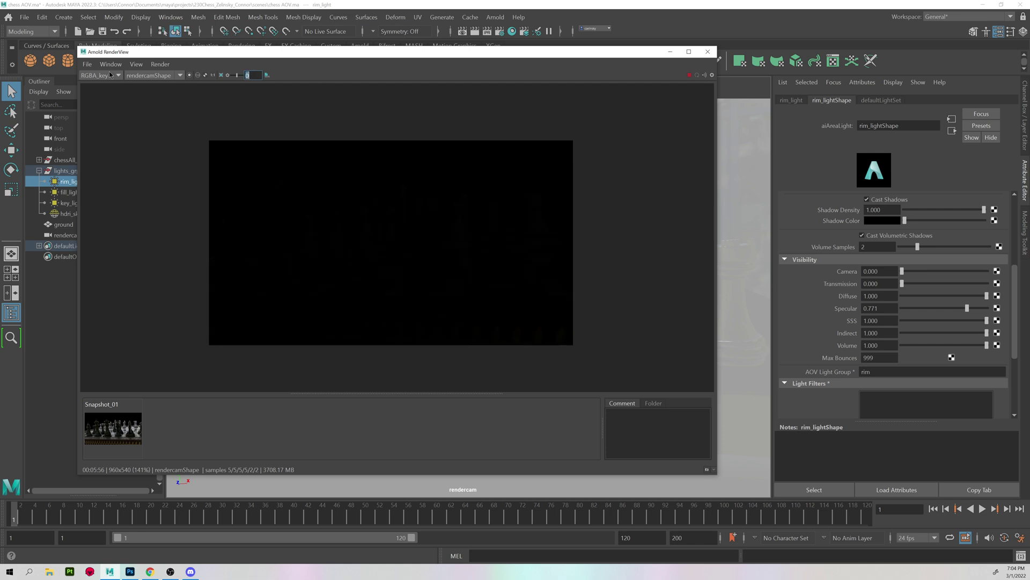
pyautogui.click(110, 75)
pyautogui.click(103, 129)
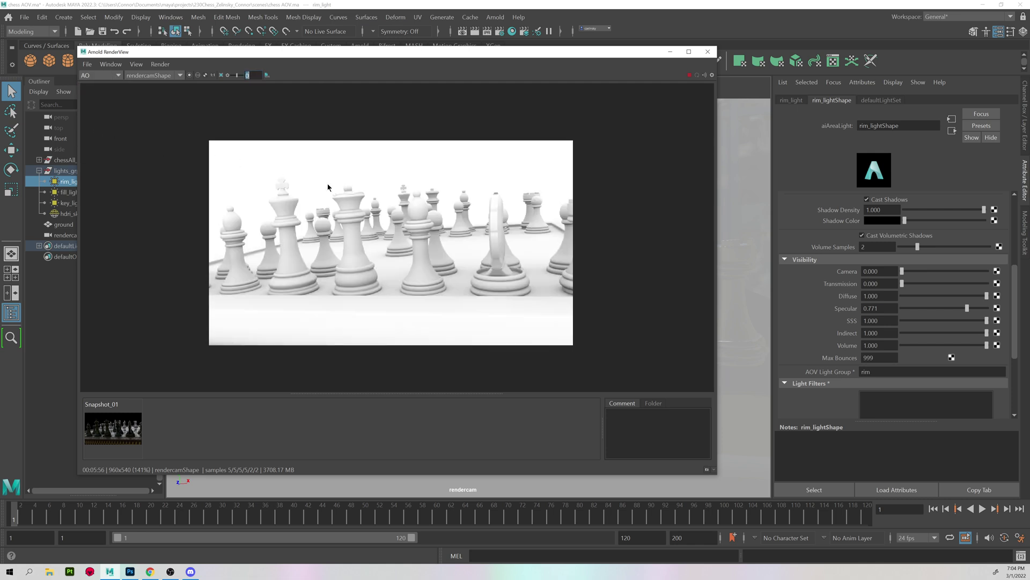
pyautogui.click(110, 75)
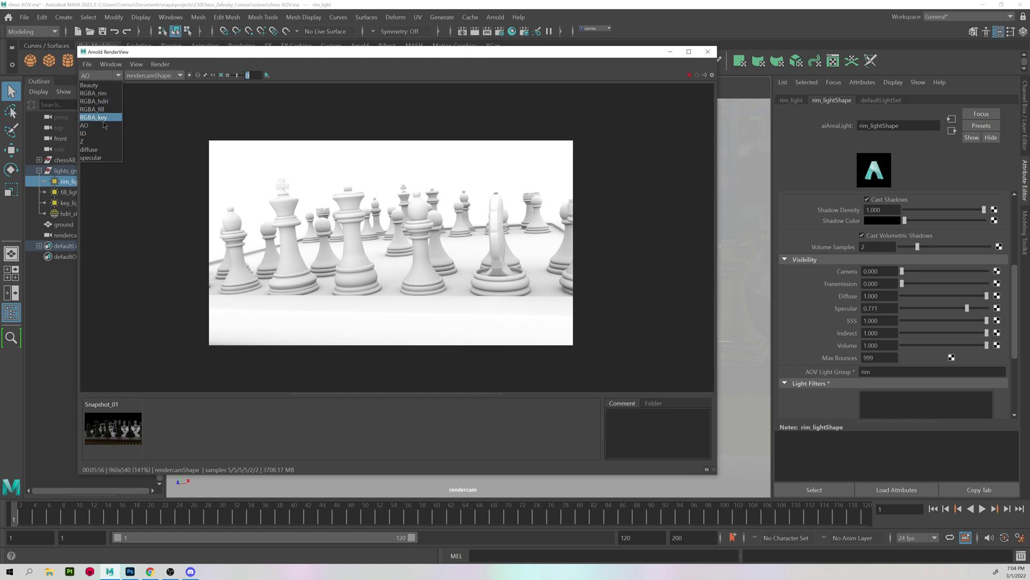
pyautogui.click(103, 136)
# Step: Display the Z pass, lower the exposure to -5 to inspect its depth gradient, and reset the exposure to 0
pyautogui.click(111, 75)
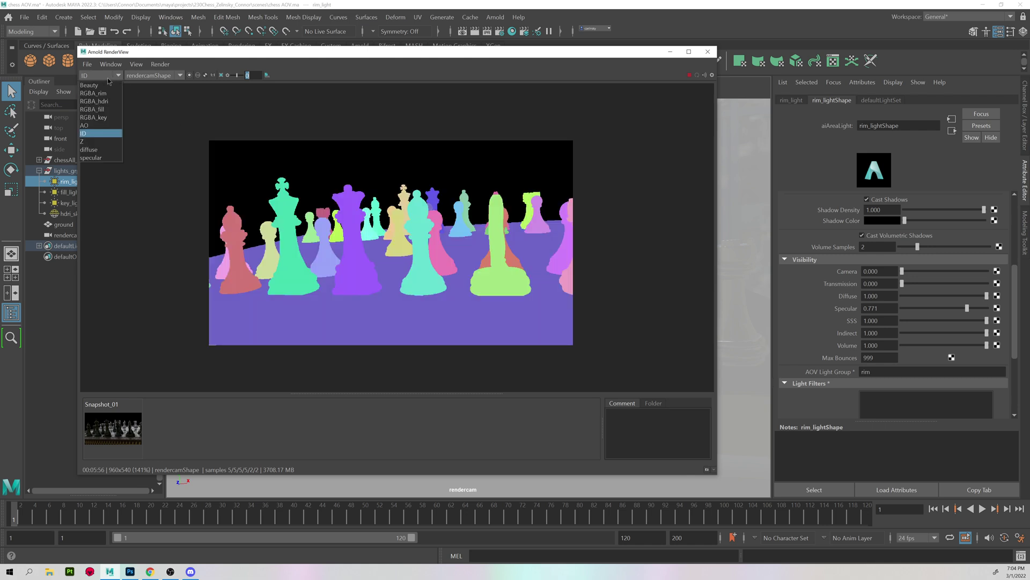
pyautogui.click(102, 142)
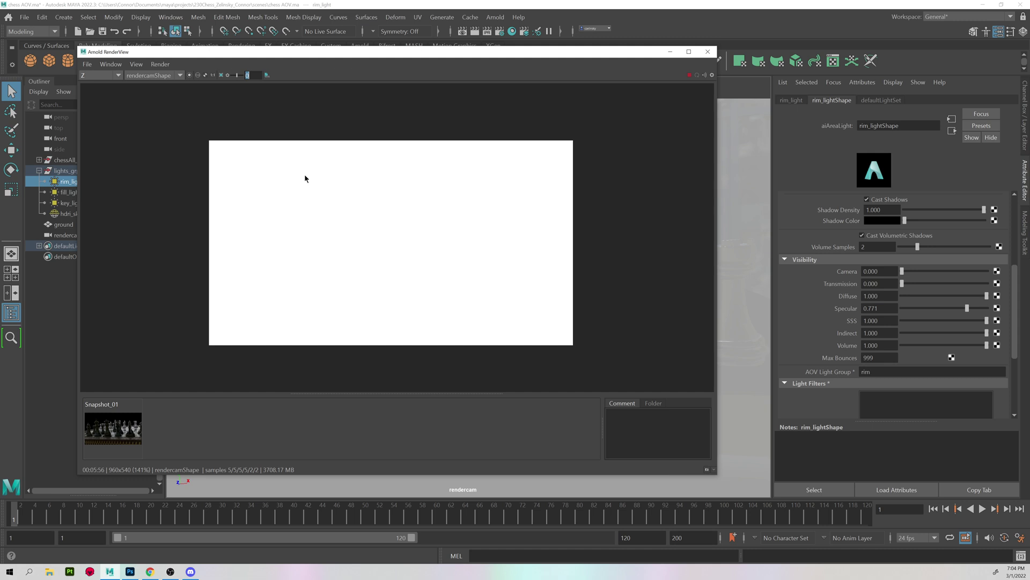
pyautogui.moveTo(236, 75); pyautogui.dragTo(226, 76)
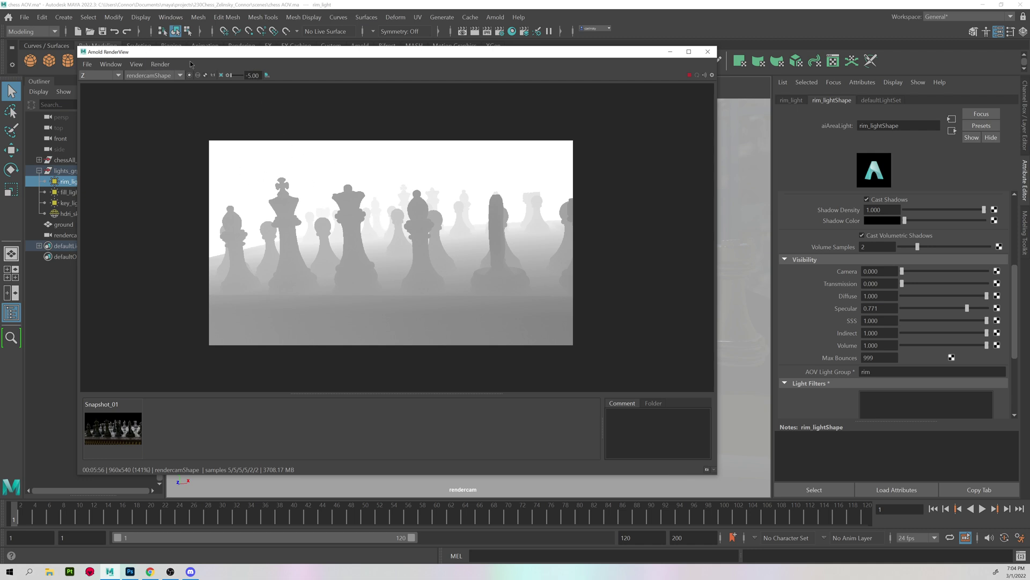
pyautogui.doubleClick(254, 75)
pyautogui.write('0')
pyautogui.press('Return')
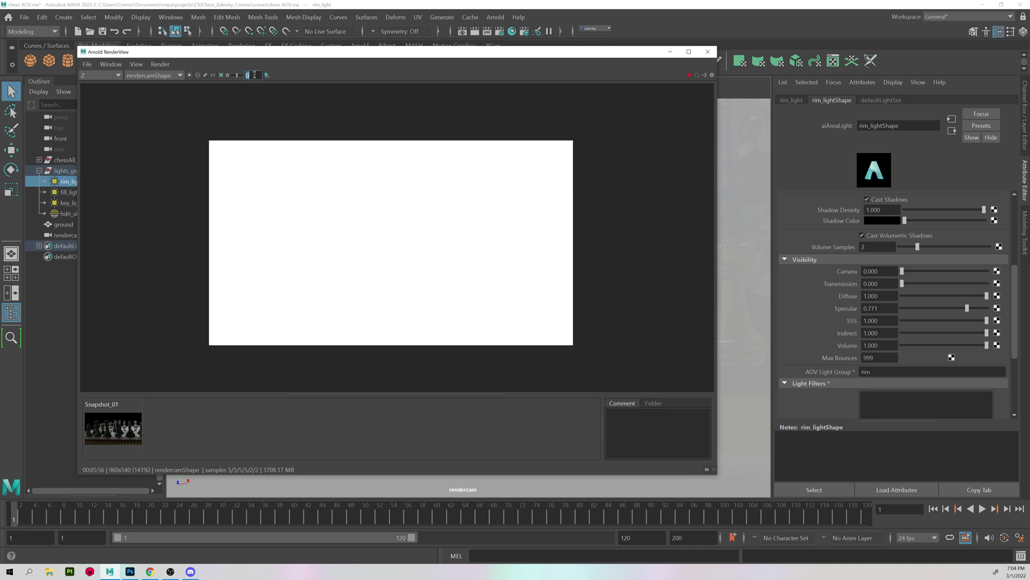
# Step: Display the diffuse pass and the specular pass one after the other in the RenderView
pyautogui.click(118, 75)
pyautogui.click(106, 153)
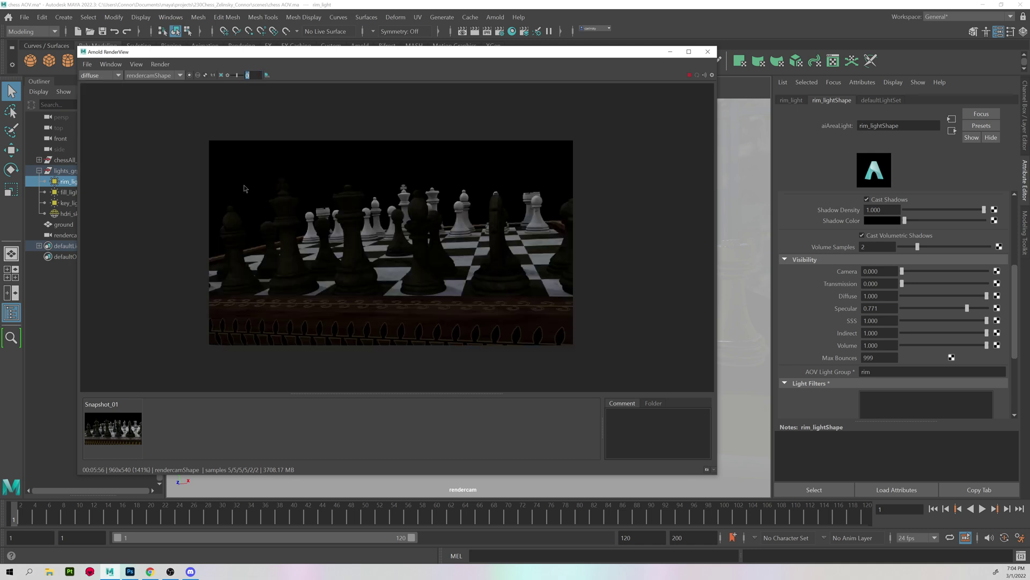
pyautogui.click(101, 75)
pyautogui.click(91, 158)
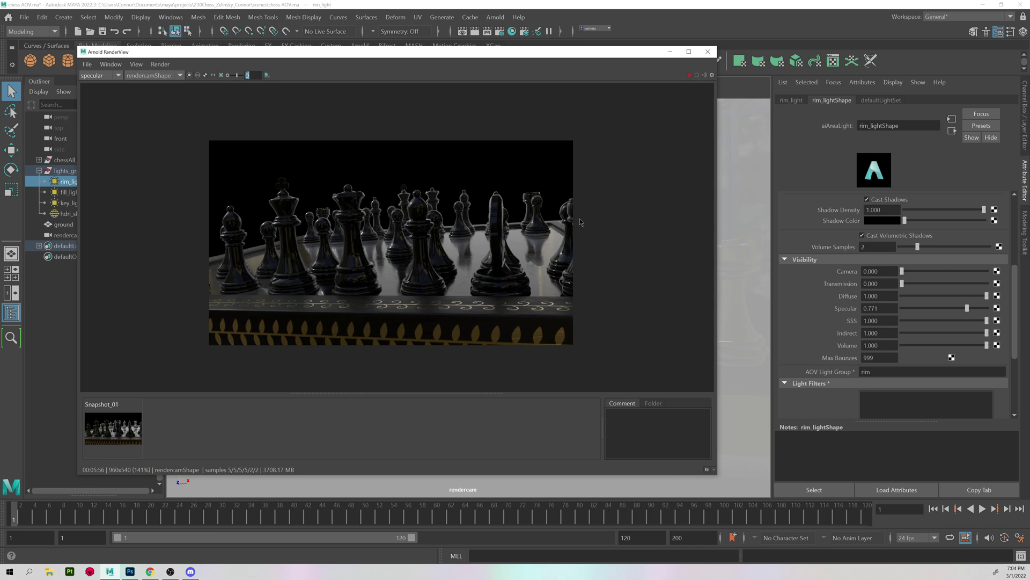
# Step: Start saving the displayed image and create and open a new folder named aov demo inside the project's images folder
pyautogui.moveTo(137, 52); pyautogui.dragTo(151, 7)
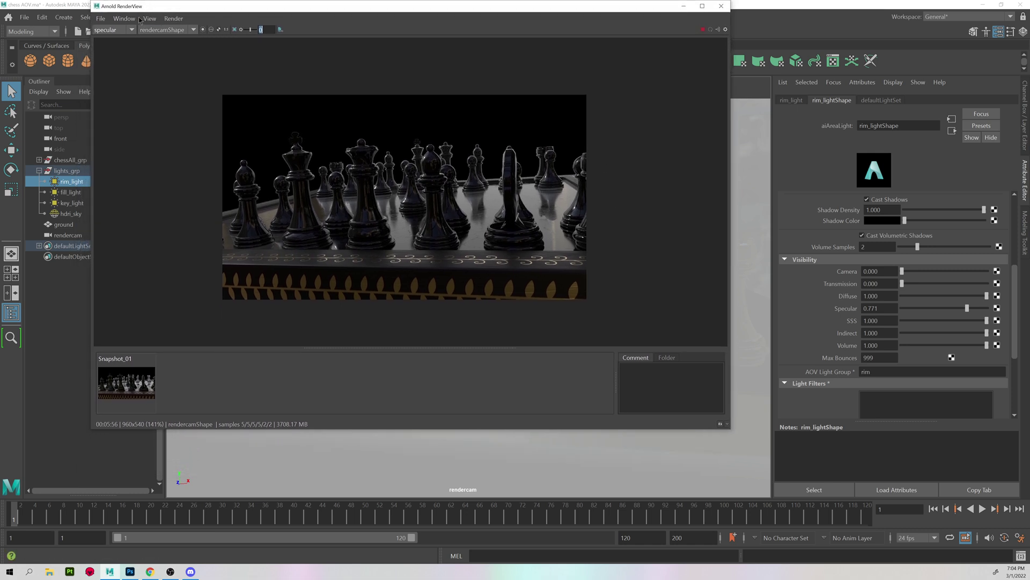
pyautogui.click(100, 18)
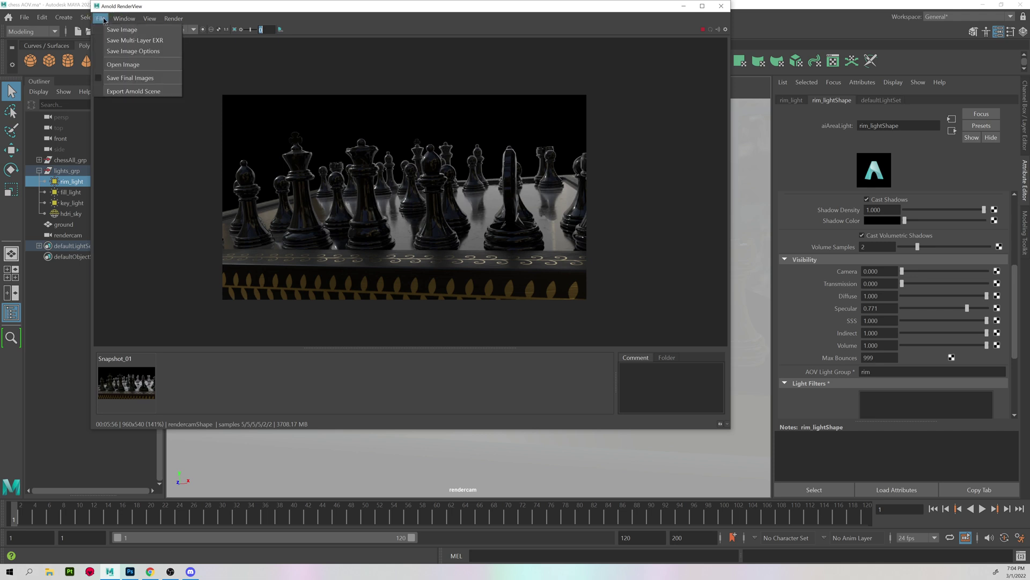
pyautogui.click(146, 30)
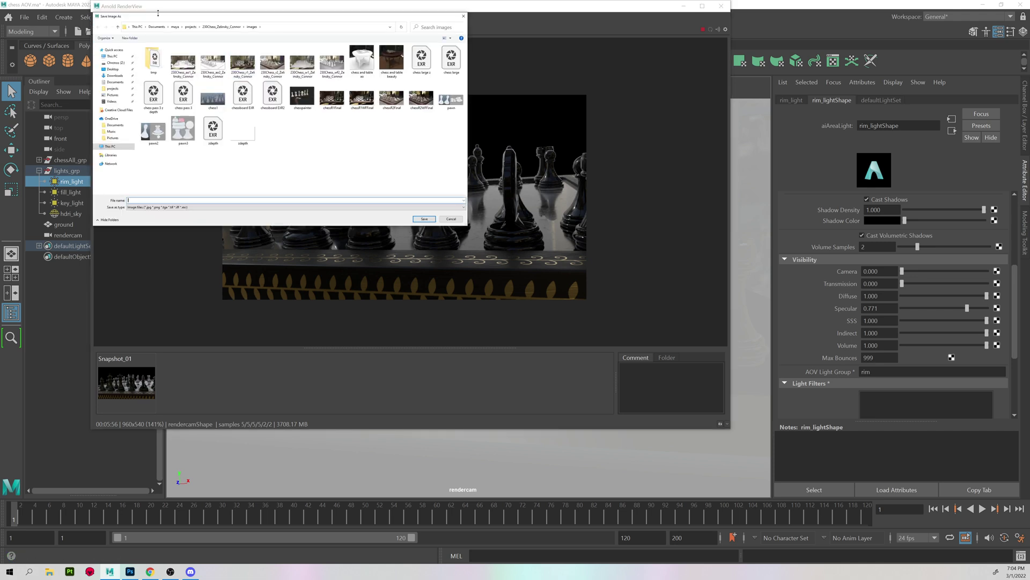
pyautogui.rightClick(329, 157)
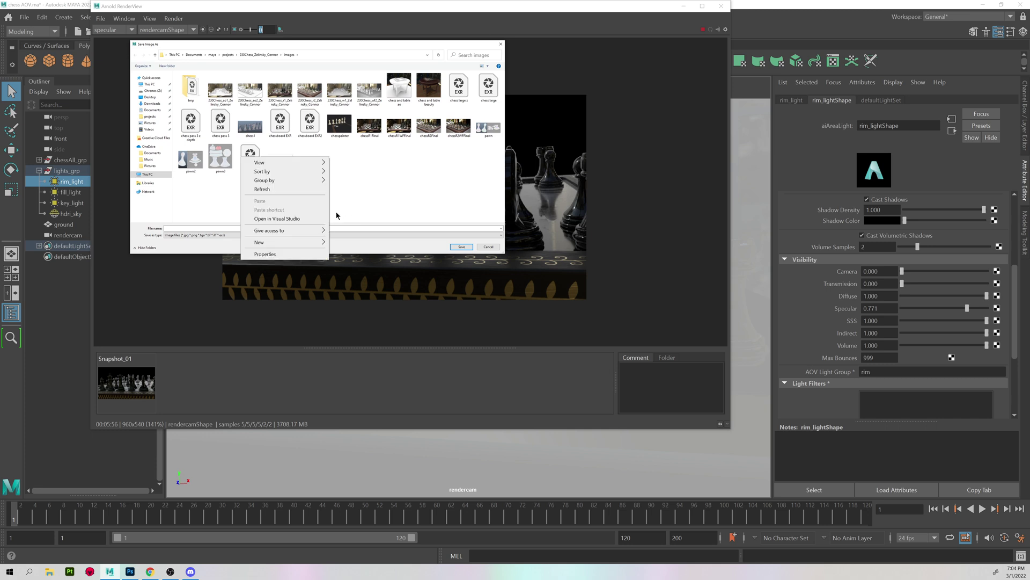
pyautogui.moveTo(281, 242)
pyautogui.click(345, 239)
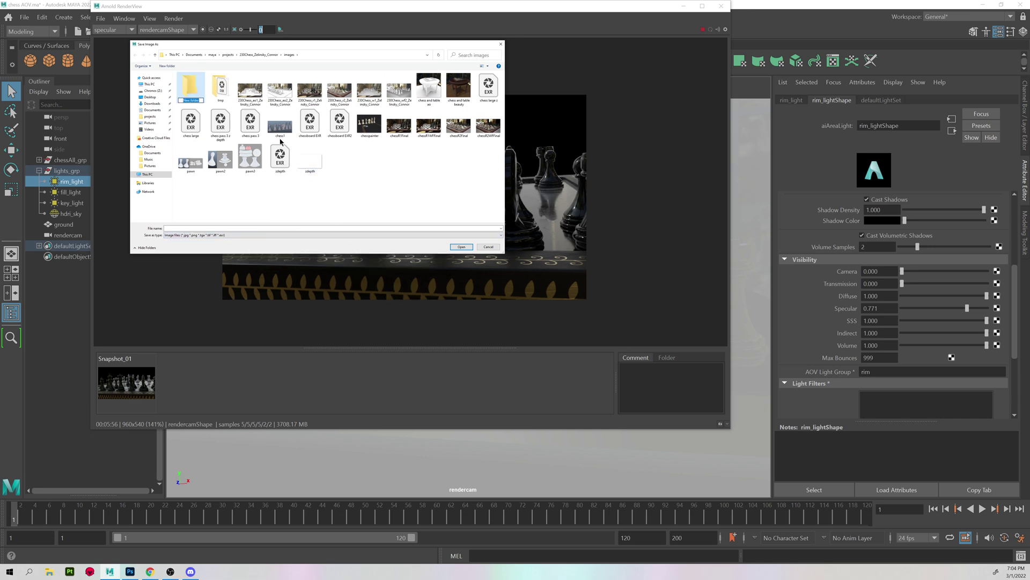
pyautogui.write('aov demo')
pyautogui.press('Return')
pyautogui.press('Return')
pyautogui.click(189, 228)
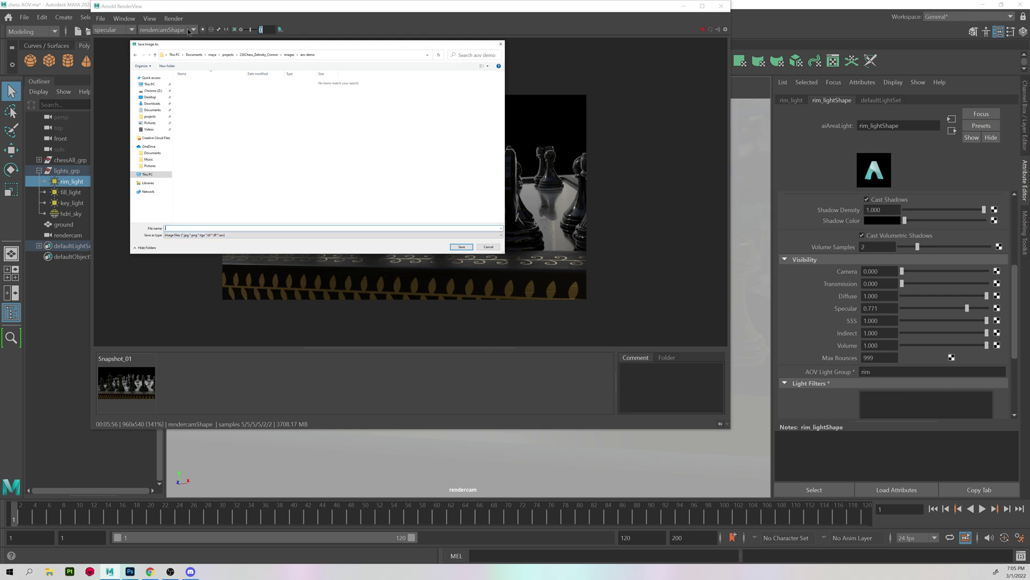
pyautogui.moveTo(183, 48); pyautogui.dragTo(378, 81)
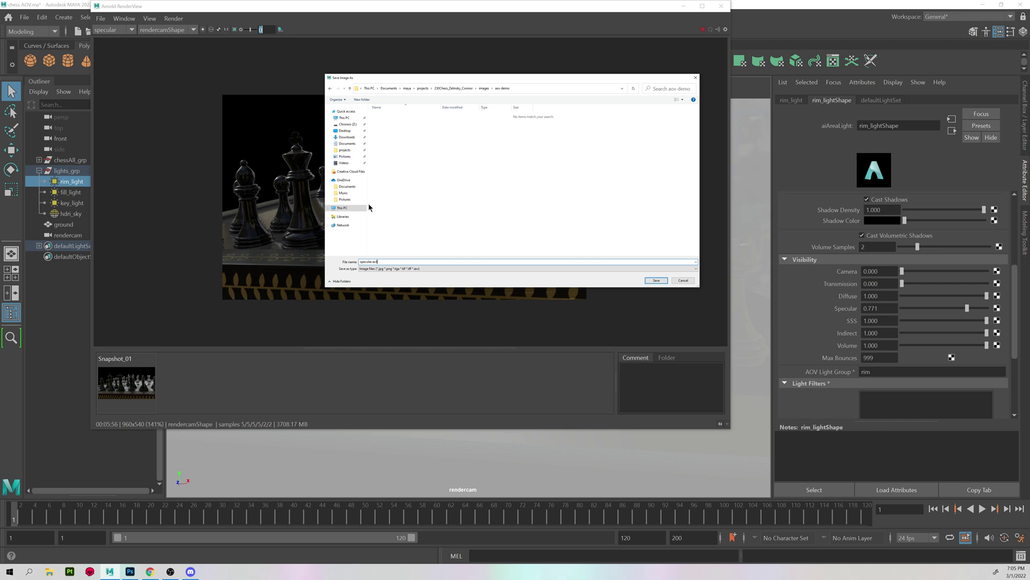
pyautogui.click(371, 262)
pyautogui.click(685, 281)
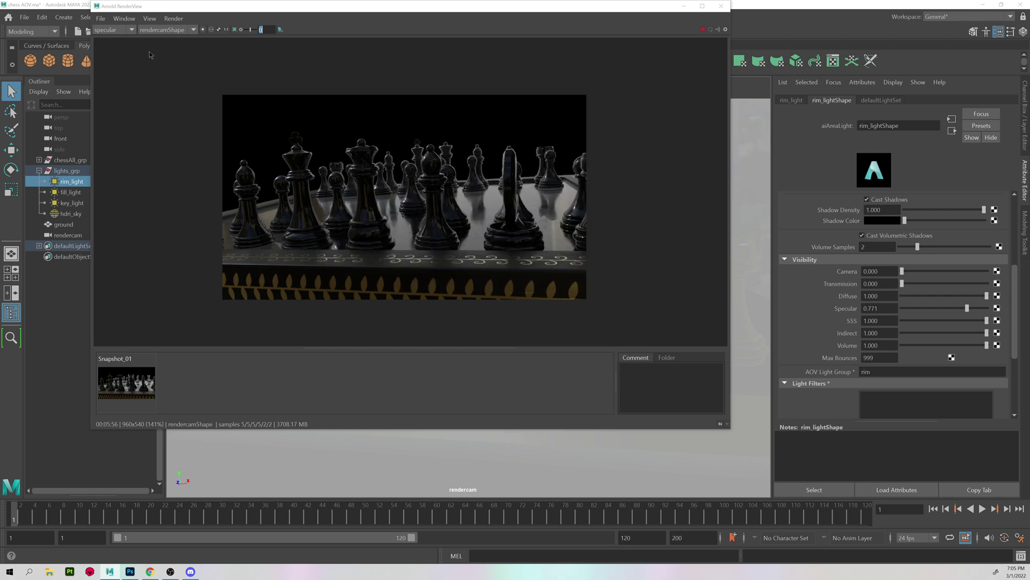
# Step: Reposition the RenderView window and switch the displayed pass to Beauty
pyautogui.moveTo(124, 11); pyautogui.dragTo(156, 32)
pyautogui.click(134, 40)
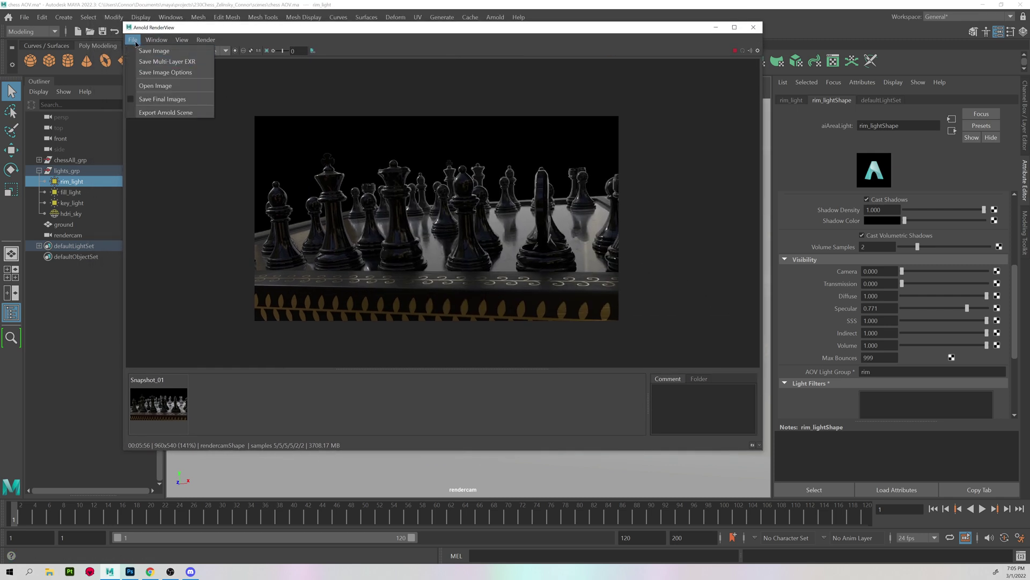
pyautogui.click(134, 40)
pyautogui.click(134, 41)
pyautogui.click(135, 43)
pyautogui.click(160, 51)
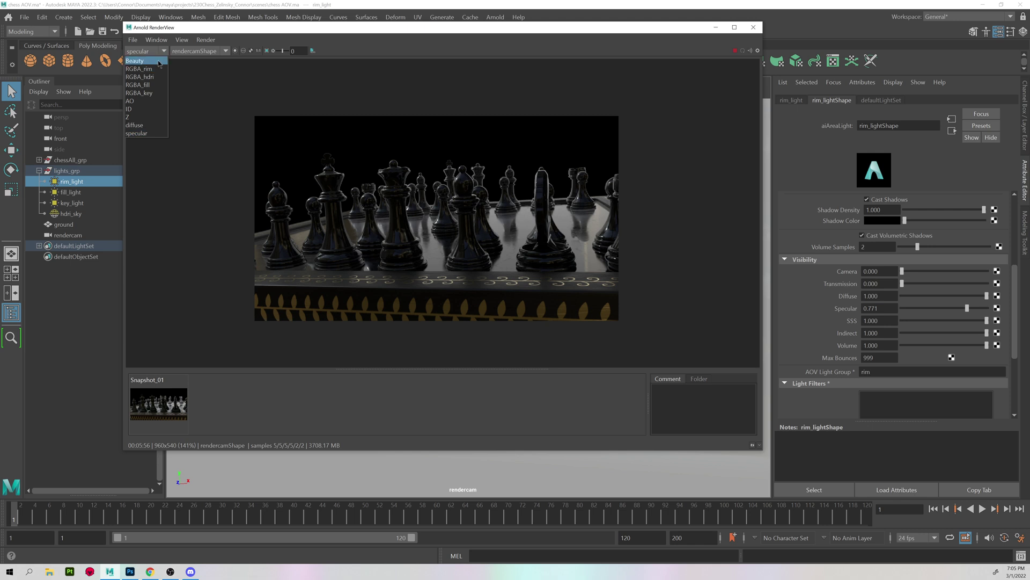
pyautogui.click(159, 61)
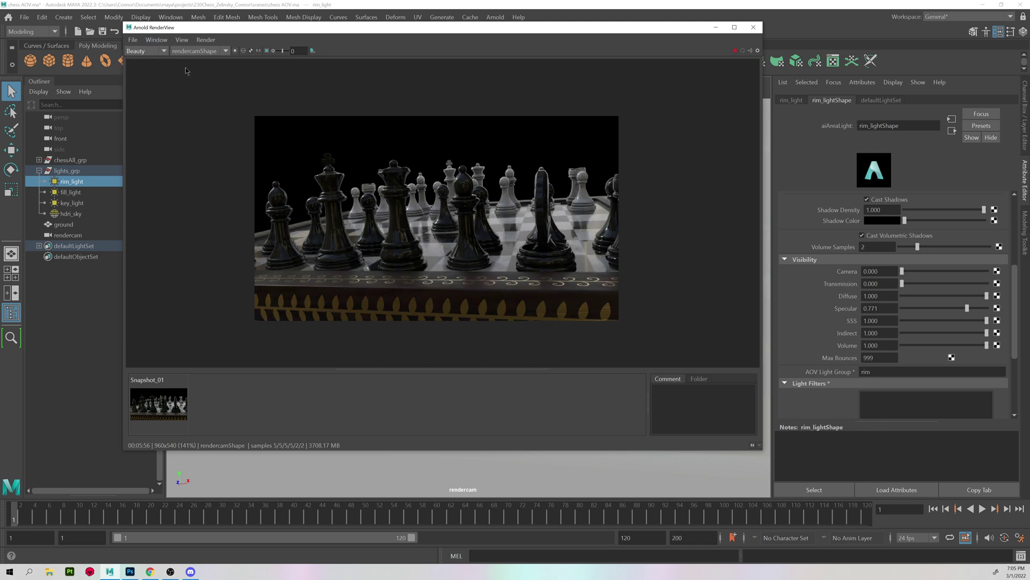
# Step: Save all AOVs as a Multi-Layer EXR named AOV demo in the aov demo folder
pyautogui.click(132, 39)
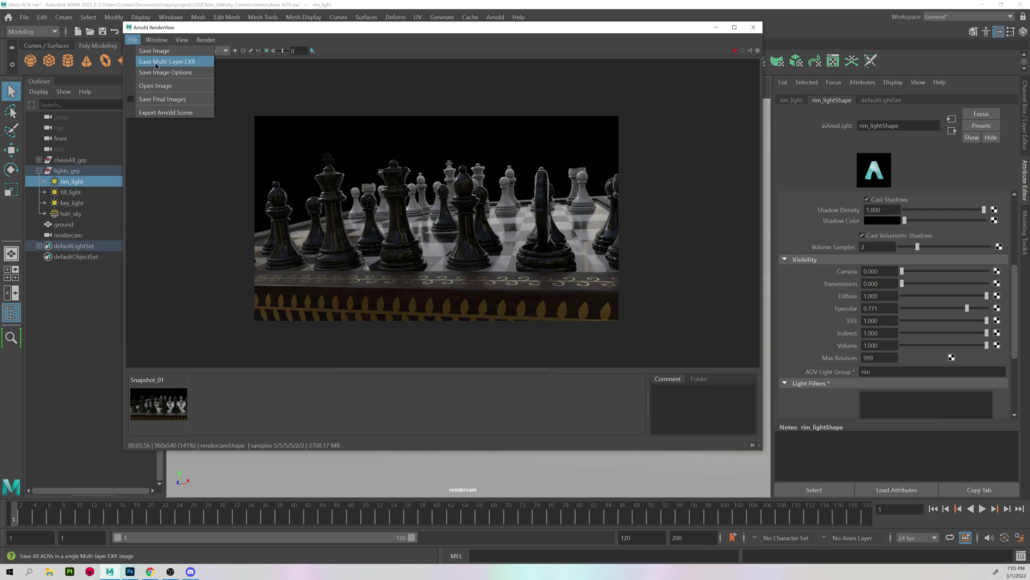
pyautogui.click(158, 64)
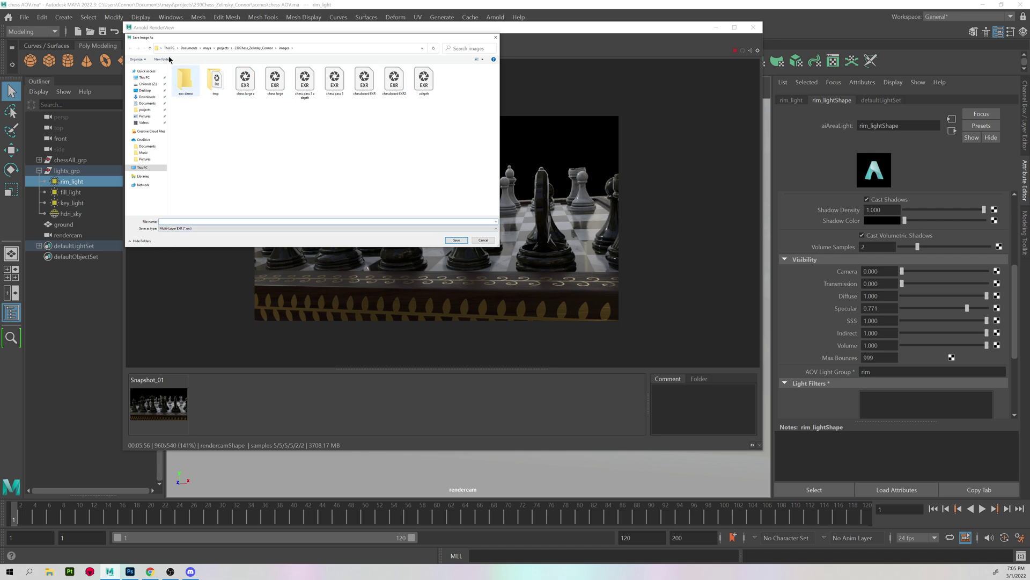
pyautogui.click(188, 86)
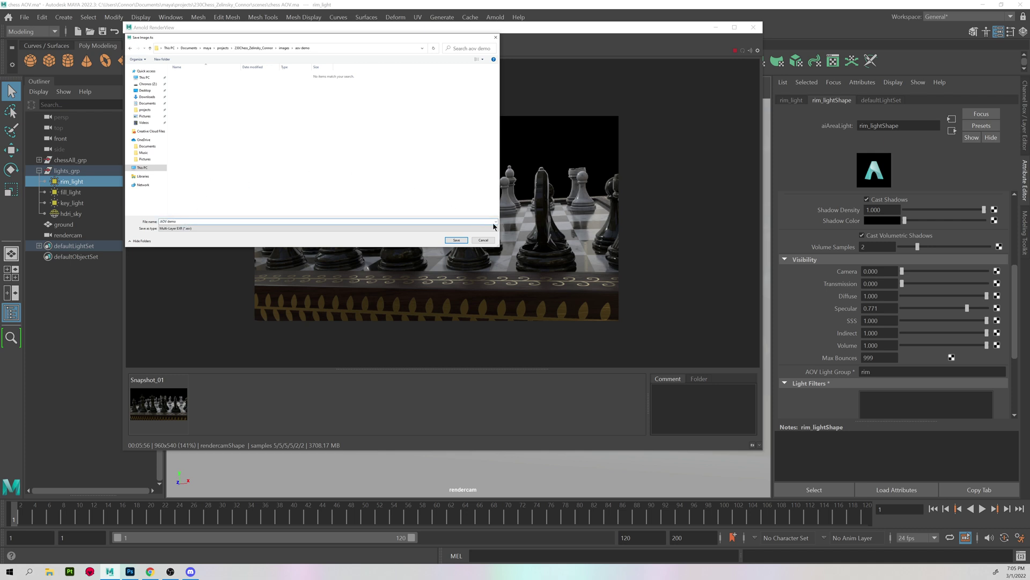
pyautogui.click(458, 239)
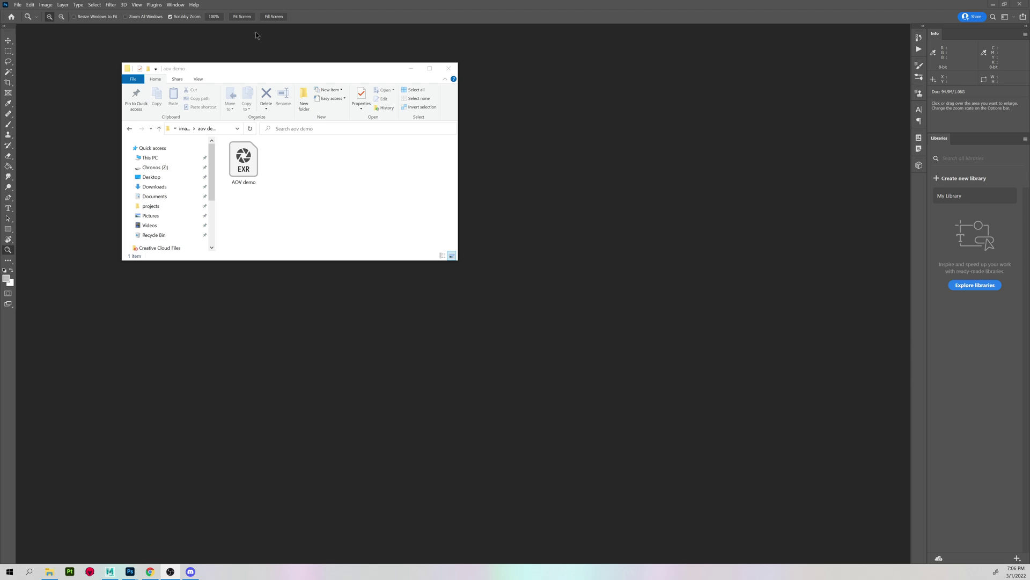
# Step: Try to bring the AOV demo EXR file from its folder window into Photoshop
pyautogui.moveTo(259, 71); pyautogui.dragTo(510, 70)
pyautogui.click(504, 154)
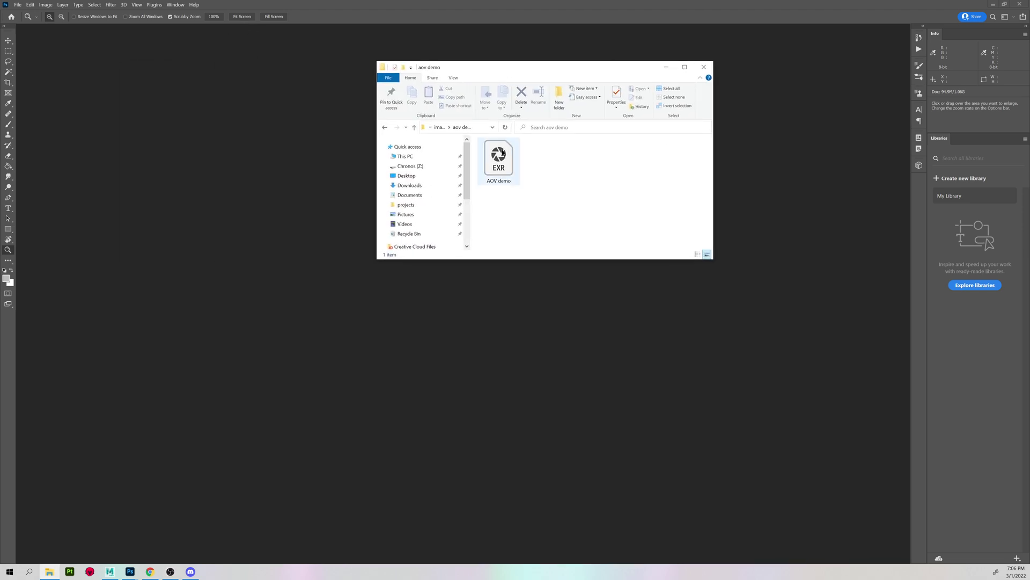
pyautogui.moveTo(504, 154); pyautogui.dragTo(325, 162)
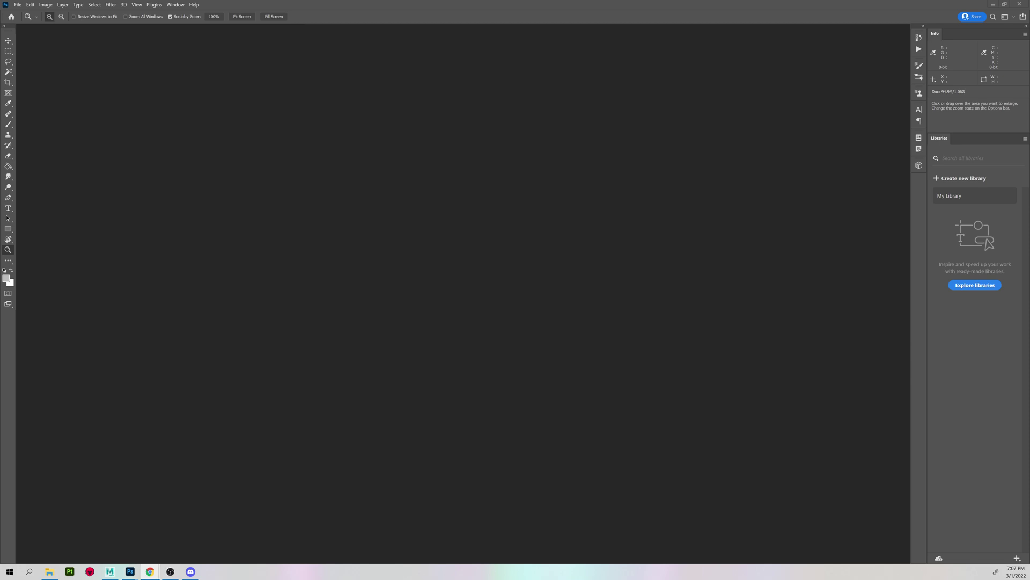
# Step: Switch to Chrome to view the Exr-IO plugin website and dismiss its mailing-list popup
pyautogui.click(150, 570)
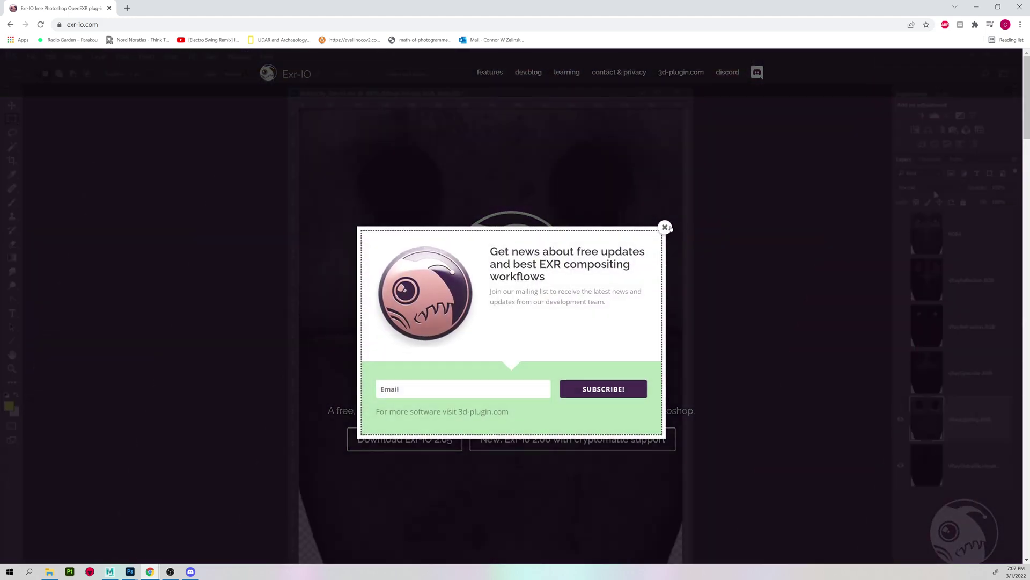
pyautogui.click(668, 228)
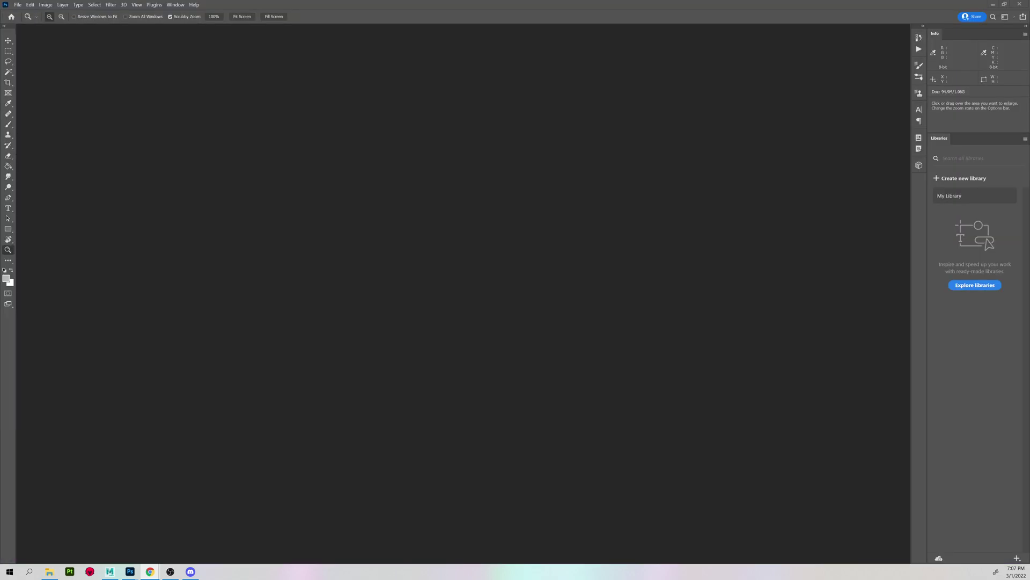
# Step: Switch to Photoshop and open the AOV demo EXR from the aov demo folder, accepting the current Exr-IO import options
pyautogui.click(17, 5)
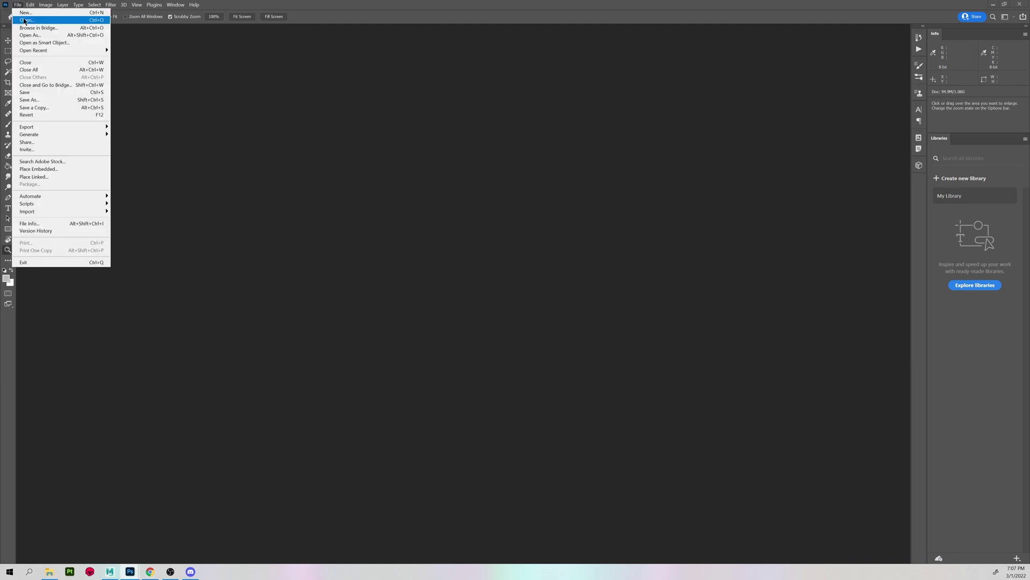
pyautogui.click(24, 20)
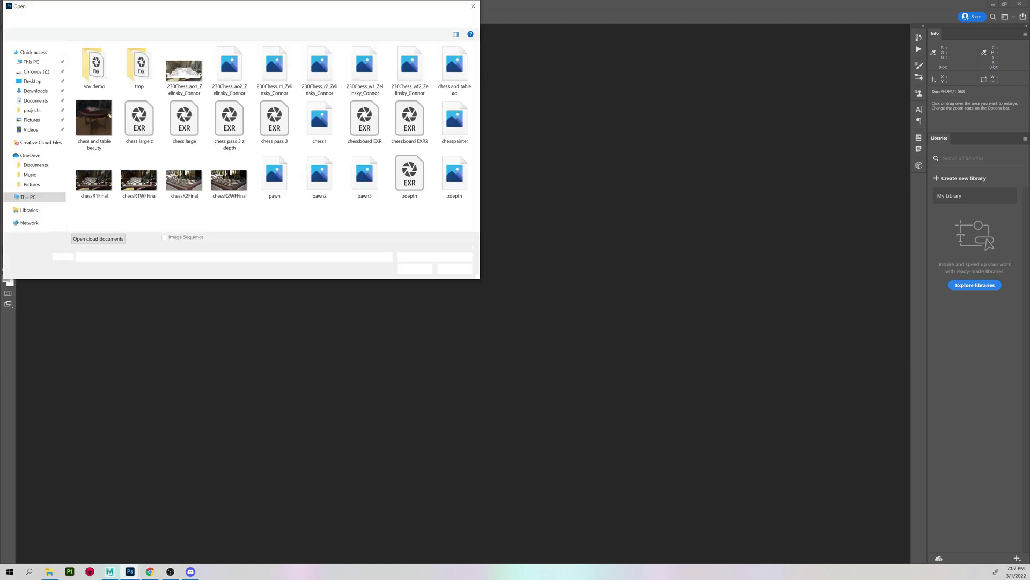
pyautogui.doubleClick(94, 65)
pyautogui.click(96, 66)
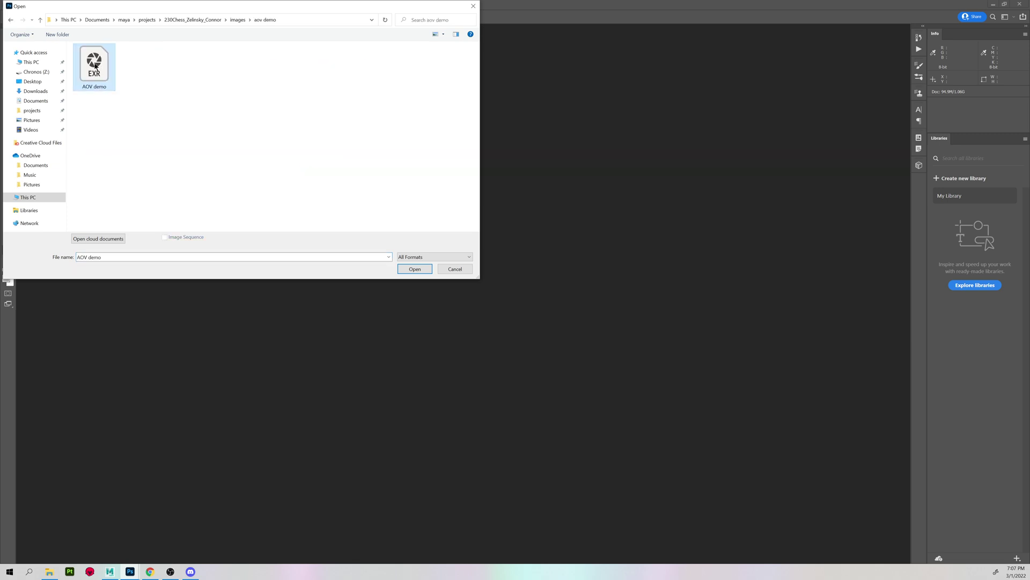
pyautogui.doubleClick(95, 66)
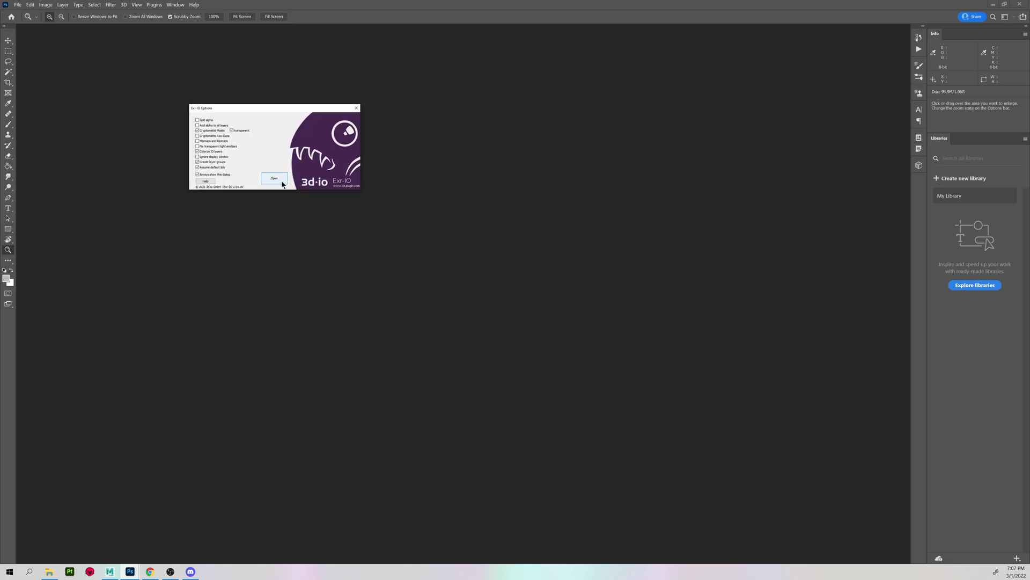
pyautogui.click(279, 181)
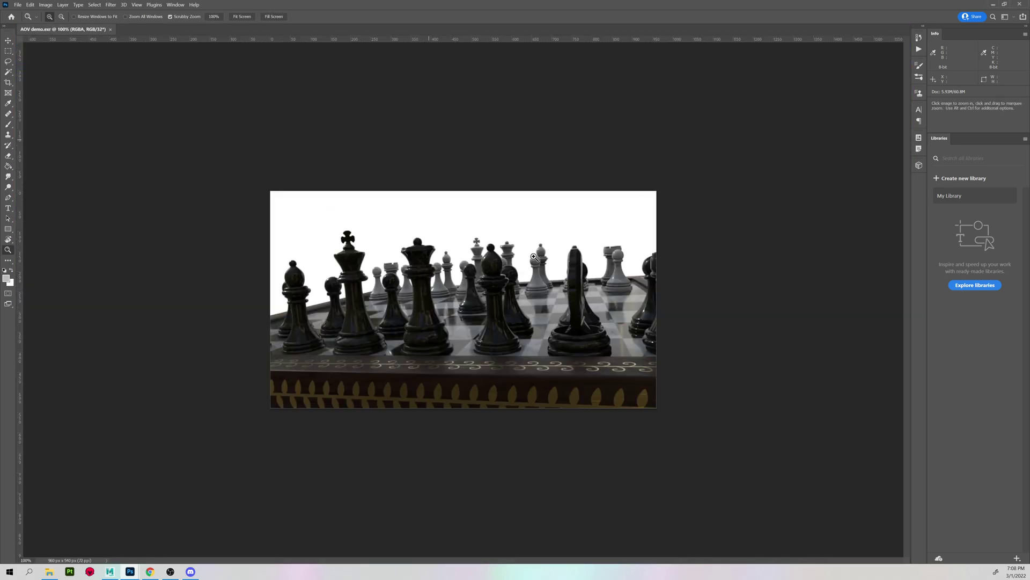
pyautogui.click(534, 257)
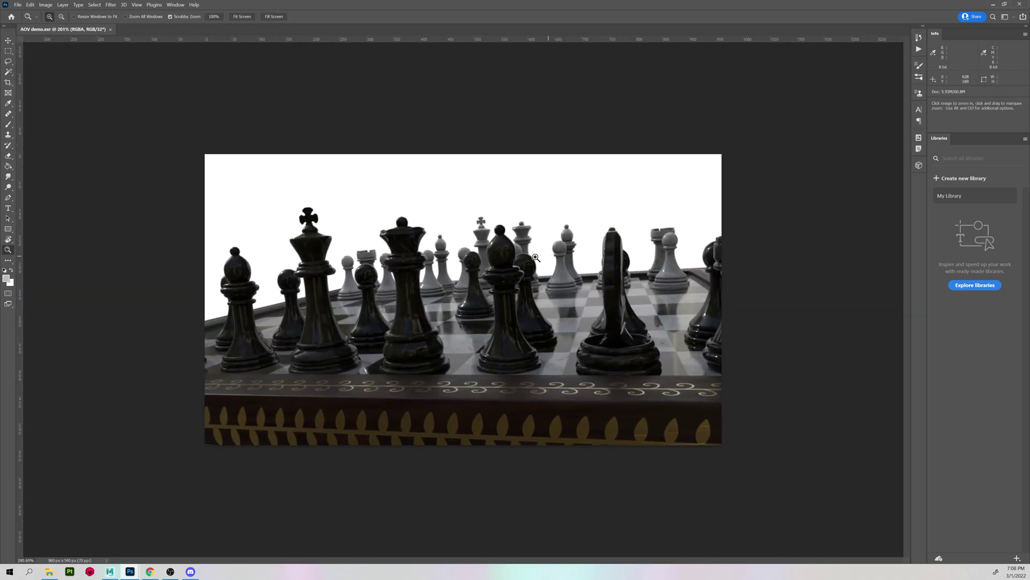
# Step: Show the Layers panel and hide every render pass except the specular.RGB layer
pyautogui.press('F7')
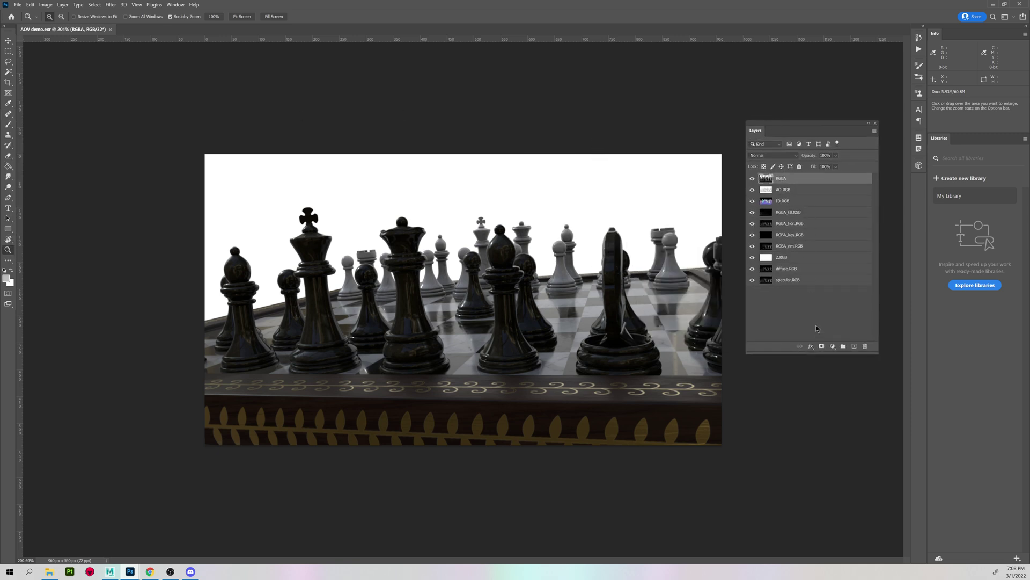
pyautogui.click(806, 305)
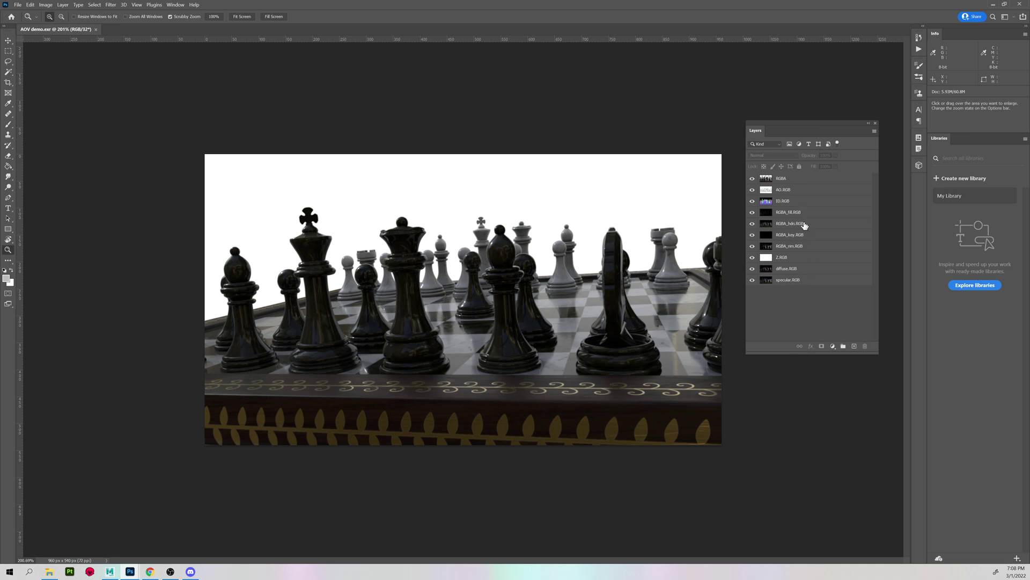
pyautogui.click(752, 178)
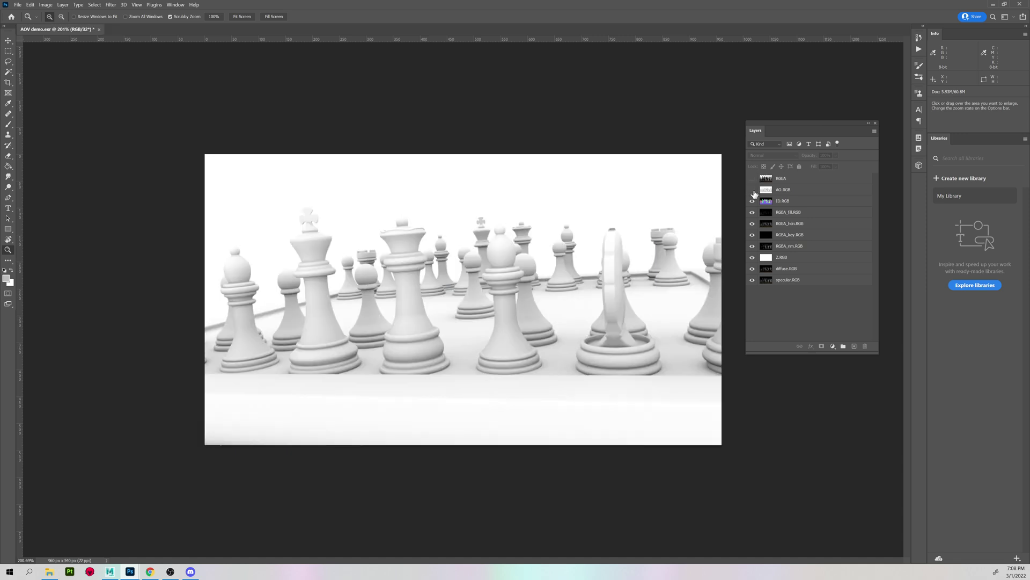
pyautogui.keyDown('alt'); pyautogui.click(753, 280); pyautogui.keyUp('alt')
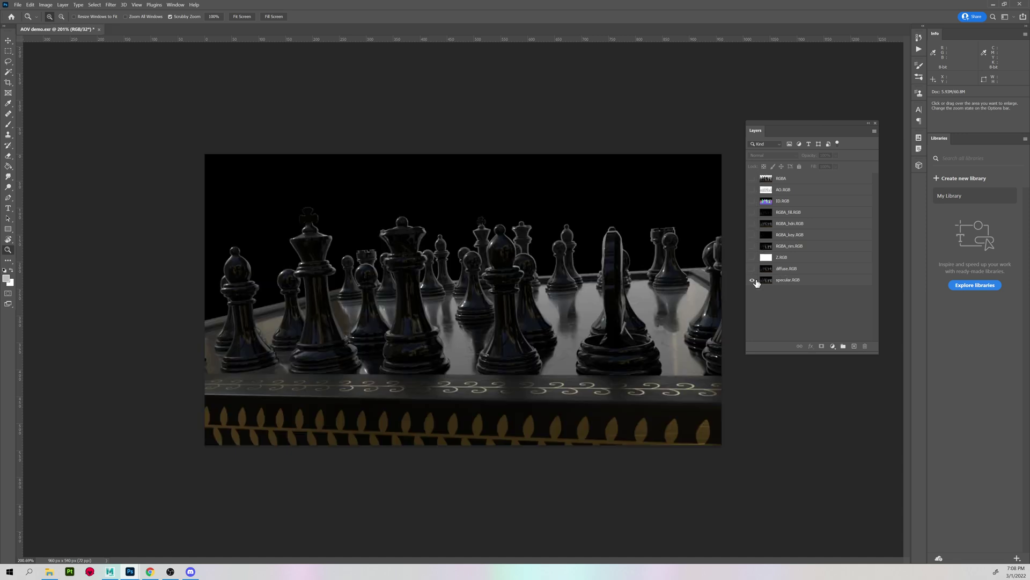
# Step: Move the diffuse.RGB layer to the bottom of the stack and make it the only visible layer
pyautogui.click(754, 280)
pyautogui.moveTo(778, 272); pyautogui.dragTo(788, 286)
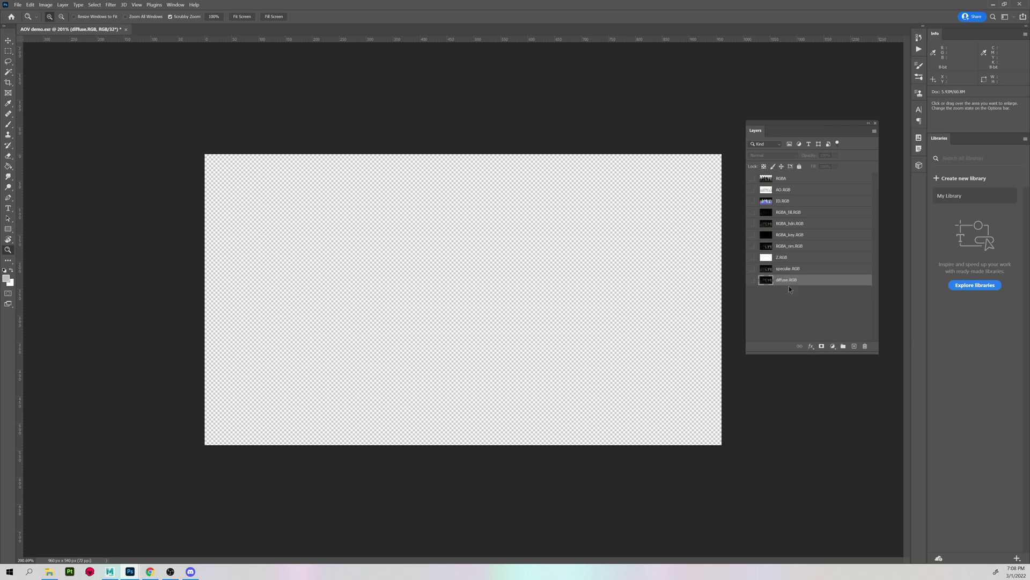
pyautogui.click(752, 280)
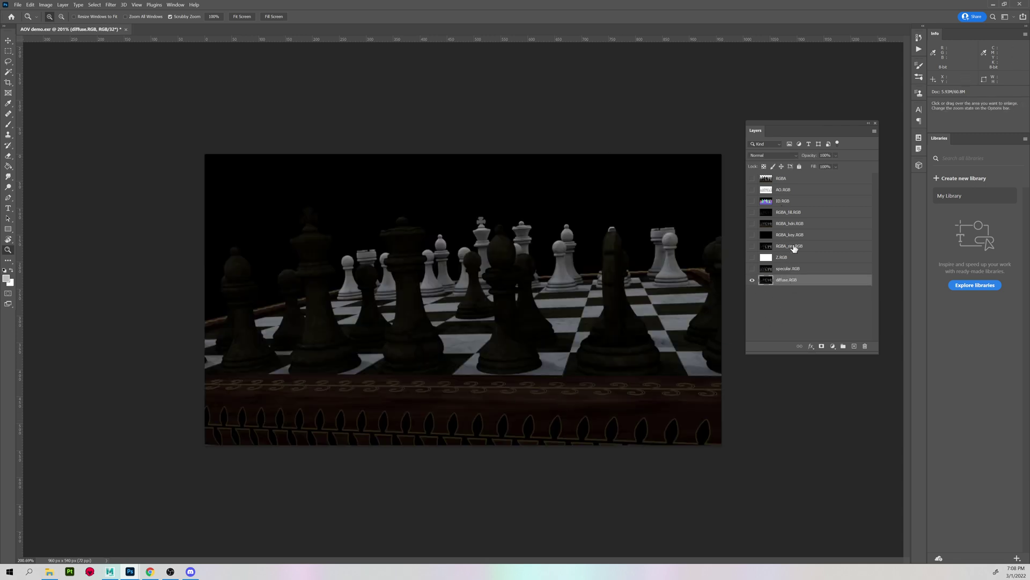
# Step: Make the specular.RGB layer visible above the diffuse.RGB layer
pyautogui.moveTo(770, 125); pyautogui.dragTo(756, 93)
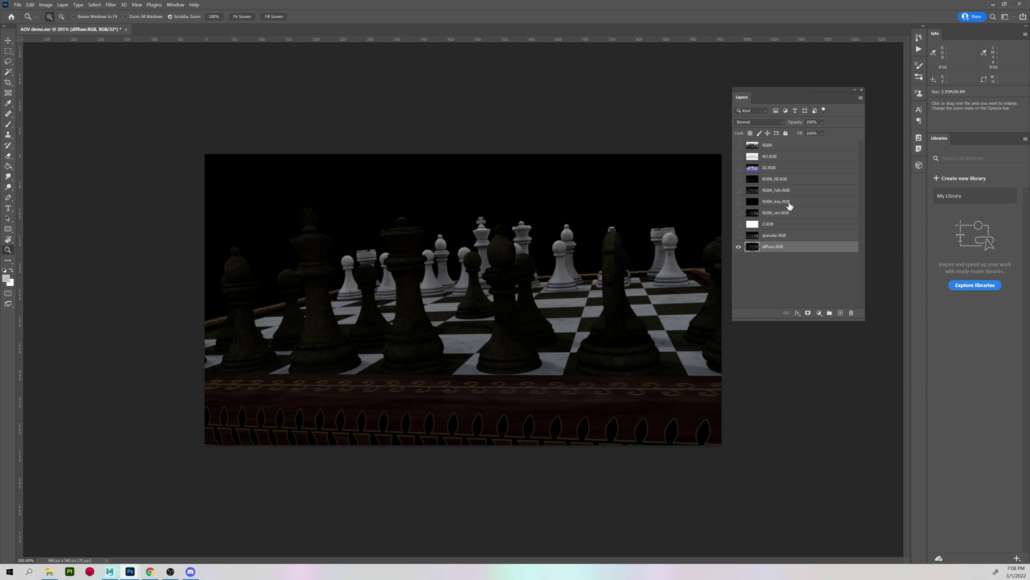
pyautogui.click(773, 237)
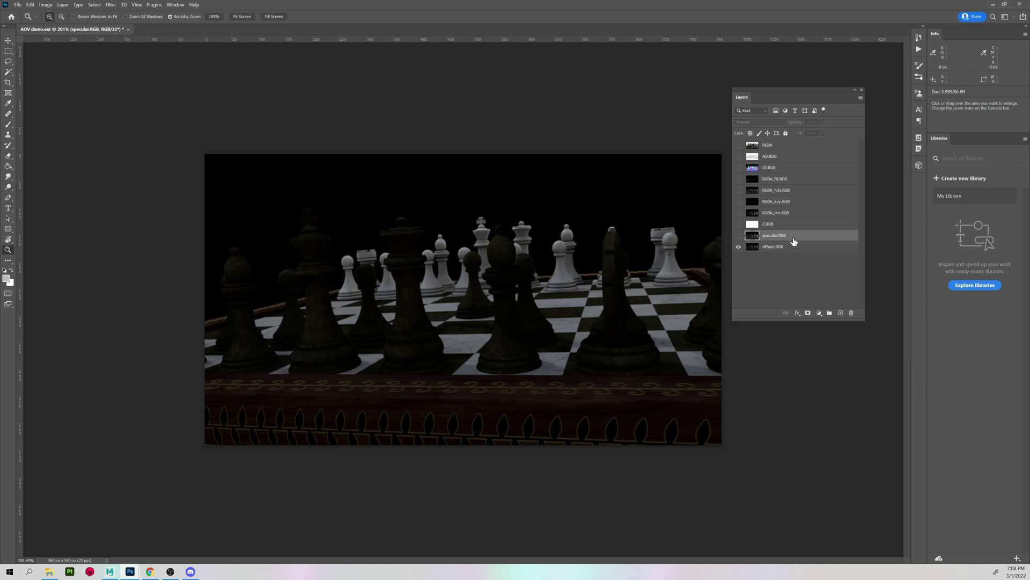
pyautogui.click(739, 236)
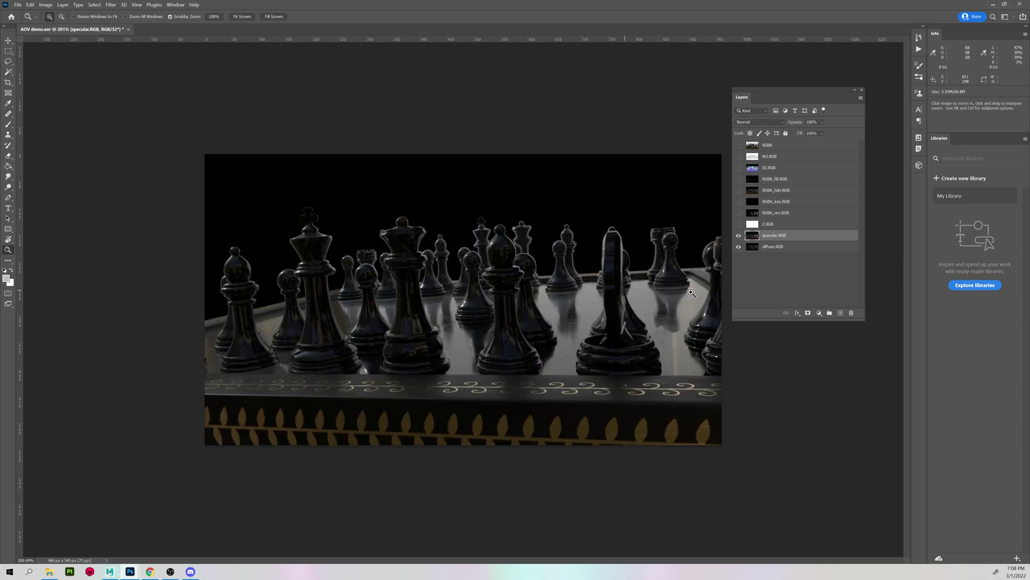
# Step: Look through the blend modes available for the specular.RGB layer in the 32-bit document, leaving it on Normal
pyautogui.click(738, 246)
pyautogui.click(744, 123)
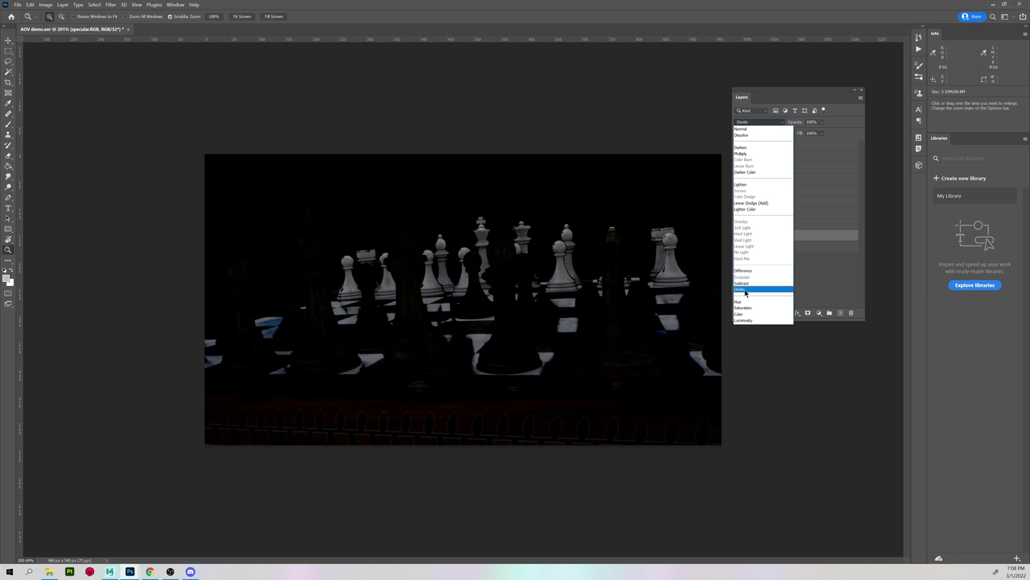
pyautogui.click(786, 96)
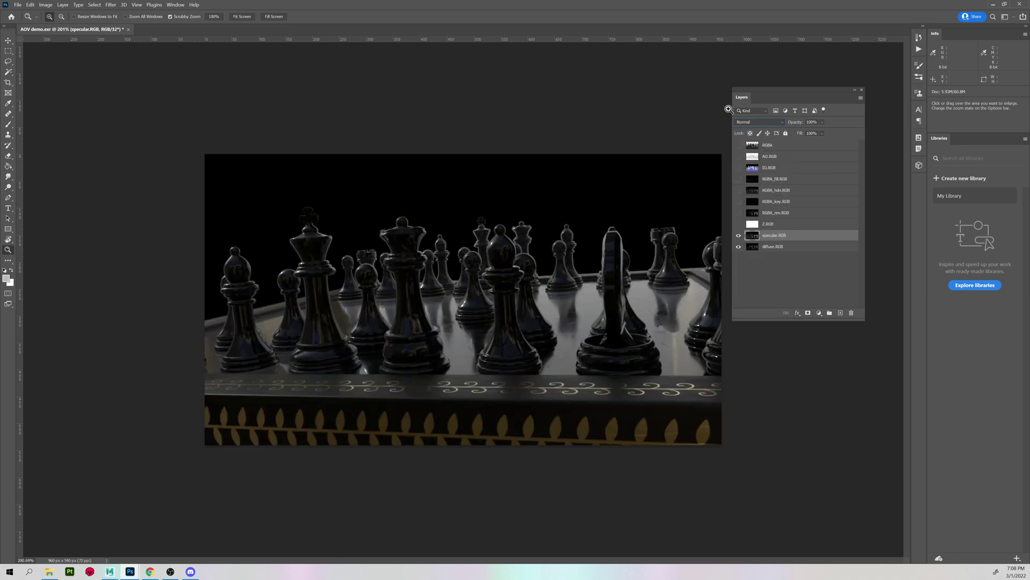
pyautogui.click(763, 267)
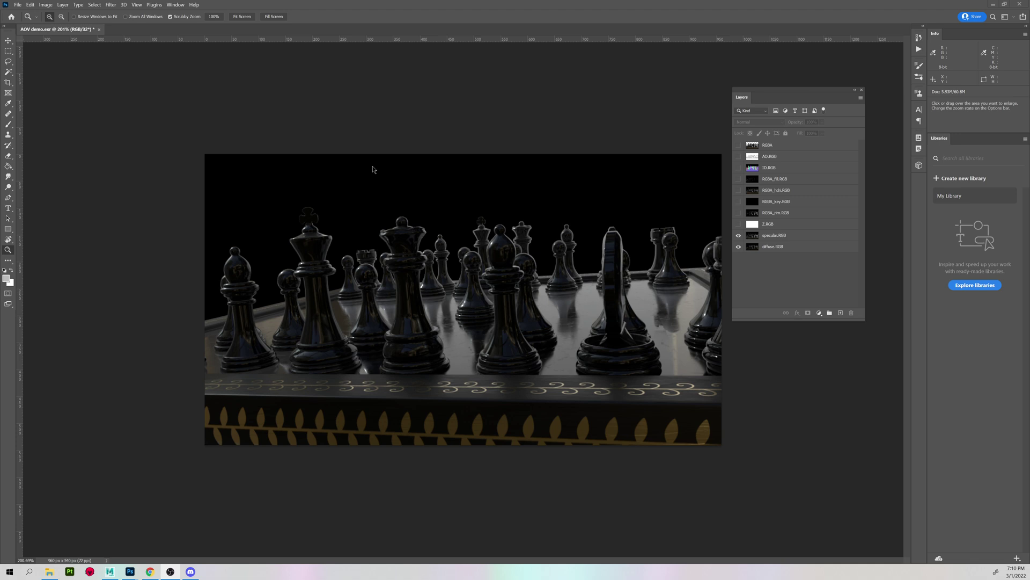
# Step: Convert the document to 16 Bits/Channel without merging the layers
pyautogui.click(46, 4)
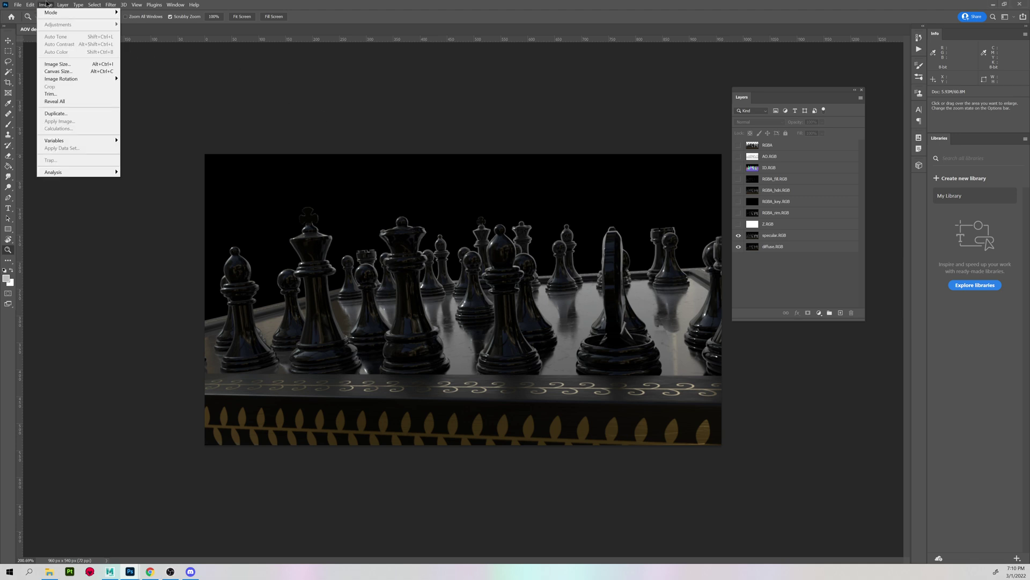
pyautogui.moveTo(46, 13)
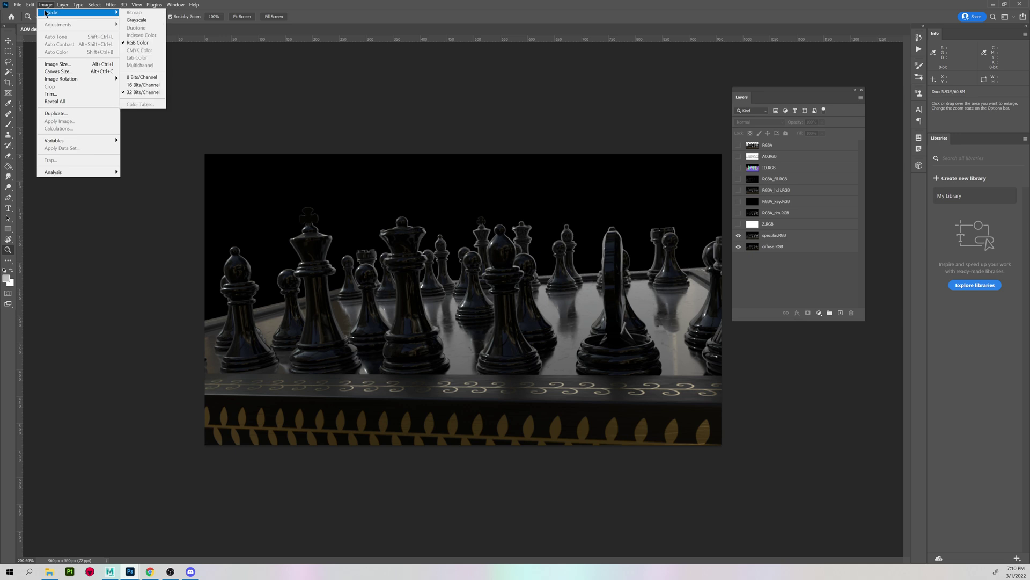
pyautogui.click(145, 85)
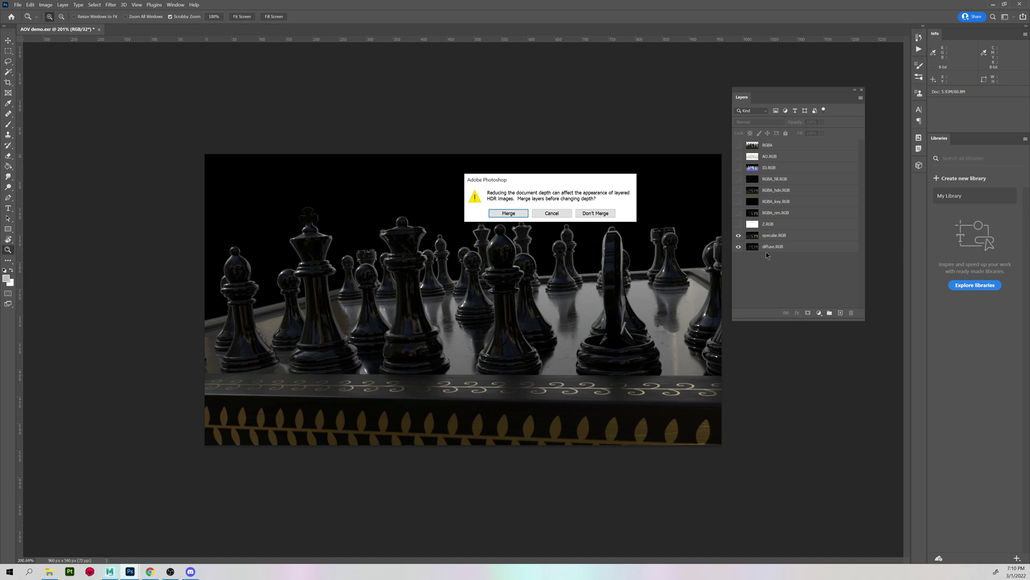
pyautogui.click(596, 214)
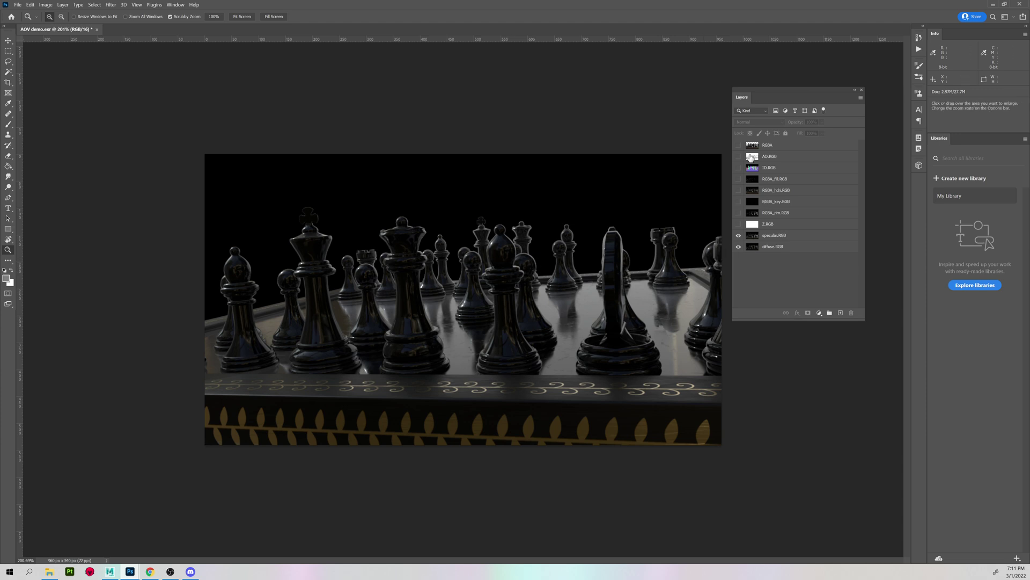
# Step: Set the specular.RGB layer's blend mode to Screen and compare the image with that layer hidden and shown
pyautogui.click(783, 237)
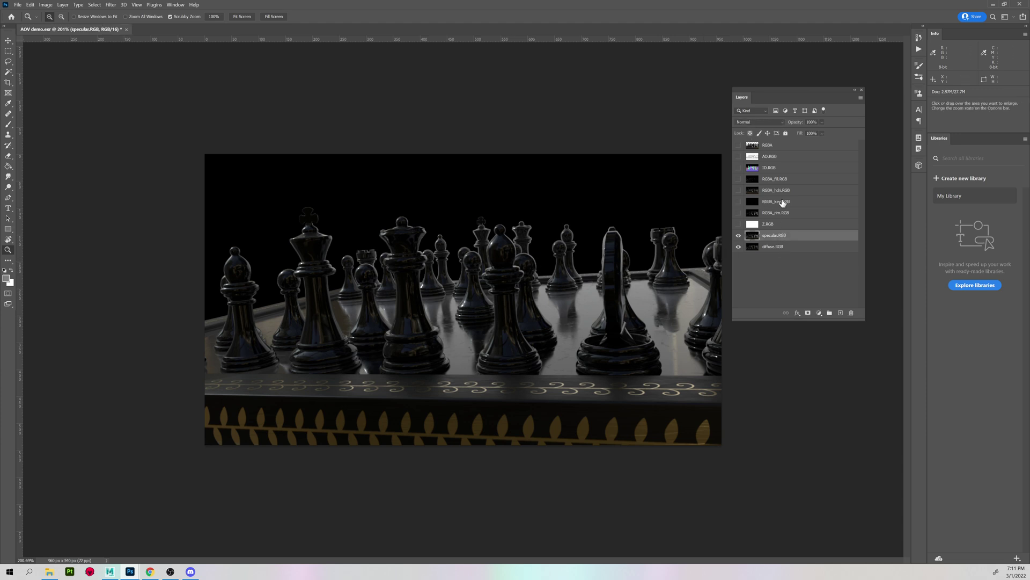
pyautogui.click(753, 122)
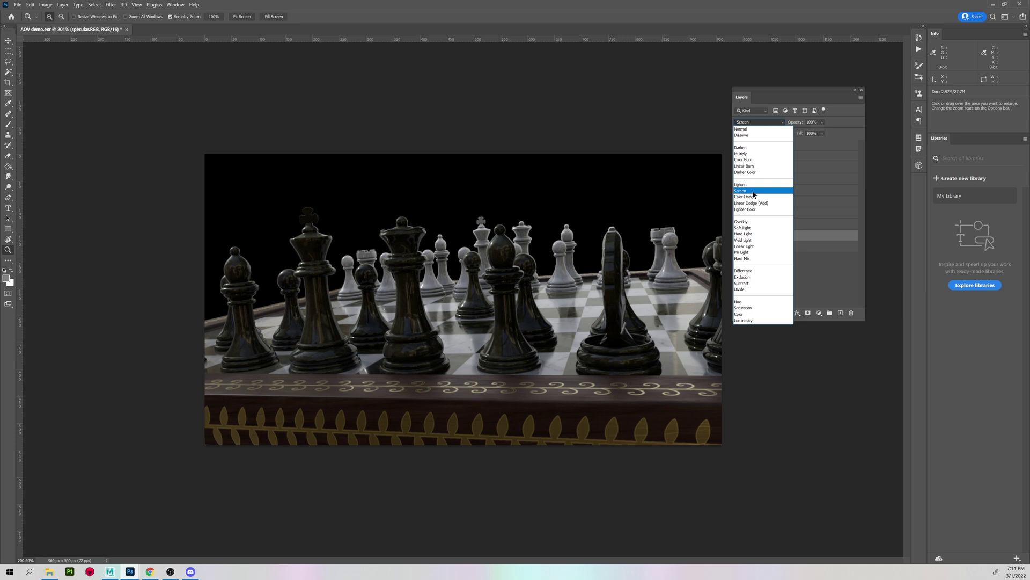
pyautogui.click(754, 192)
pyautogui.click(737, 236)
pyautogui.click(738, 235)
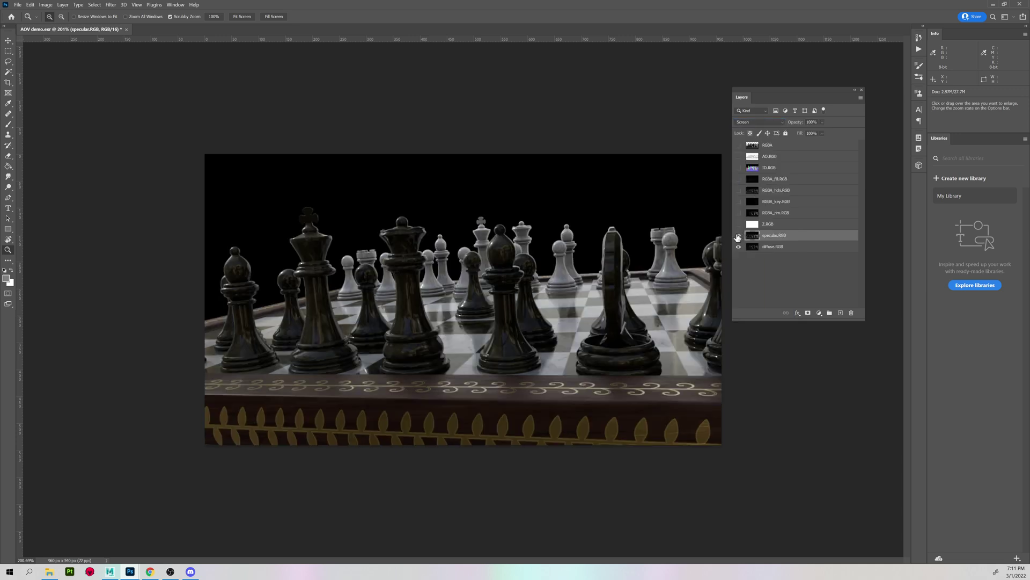
pyautogui.click(738, 235)
pyautogui.click(738, 235)
pyautogui.click(738, 235)
pyautogui.click(738, 235)
# Step: Move the Z.RGB, ID.RGB and AO.RGB layers above the RGBA light passes in that order, and show the RGBA_rim.RGB layer
pyautogui.moveTo(771, 225); pyautogui.dragTo(783, 163)
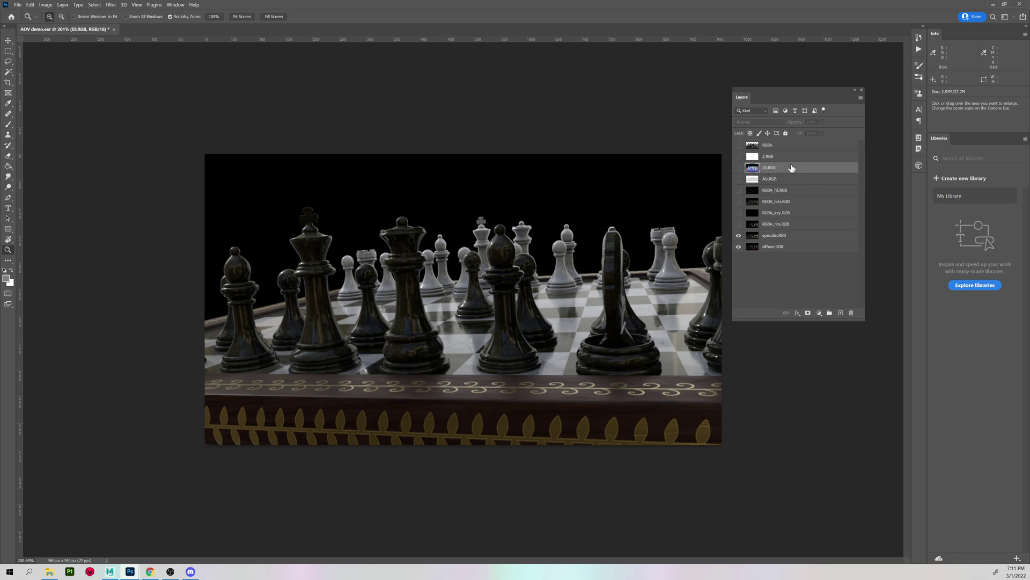
pyautogui.click(781, 226)
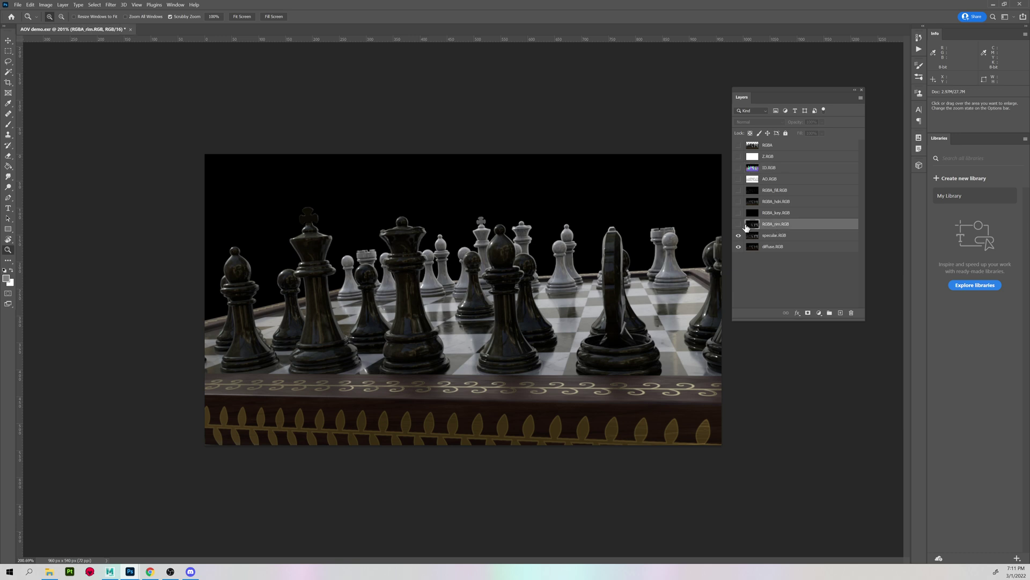
pyautogui.click(739, 224)
pyautogui.click(739, 224)
pyautogui.click(739, 225)
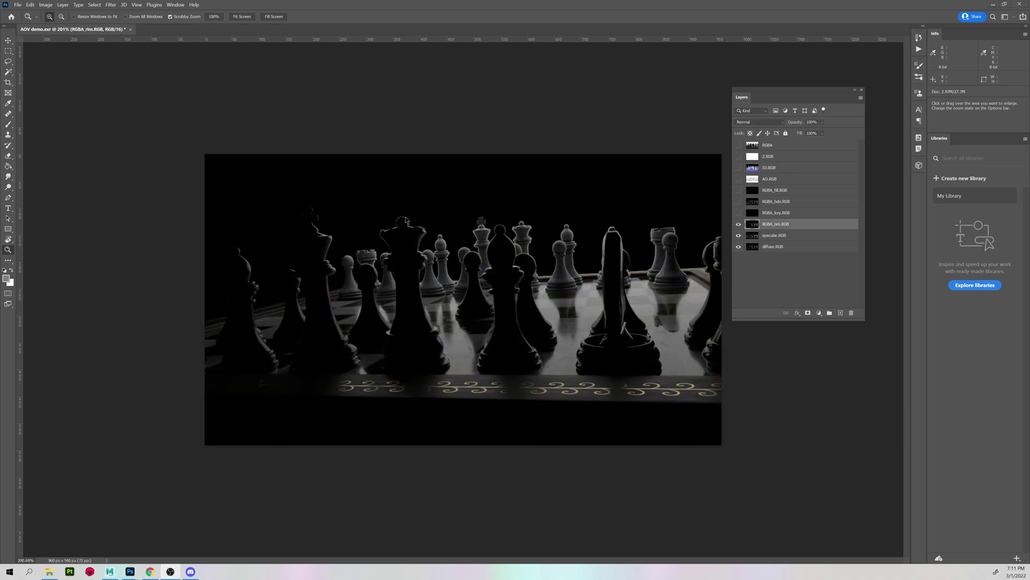
# Step: Set the RGBA_rim.RGB layer's blend mode to Linear Dodge (Add) and compare the image with and without it
pyautogui.click(749, 122)
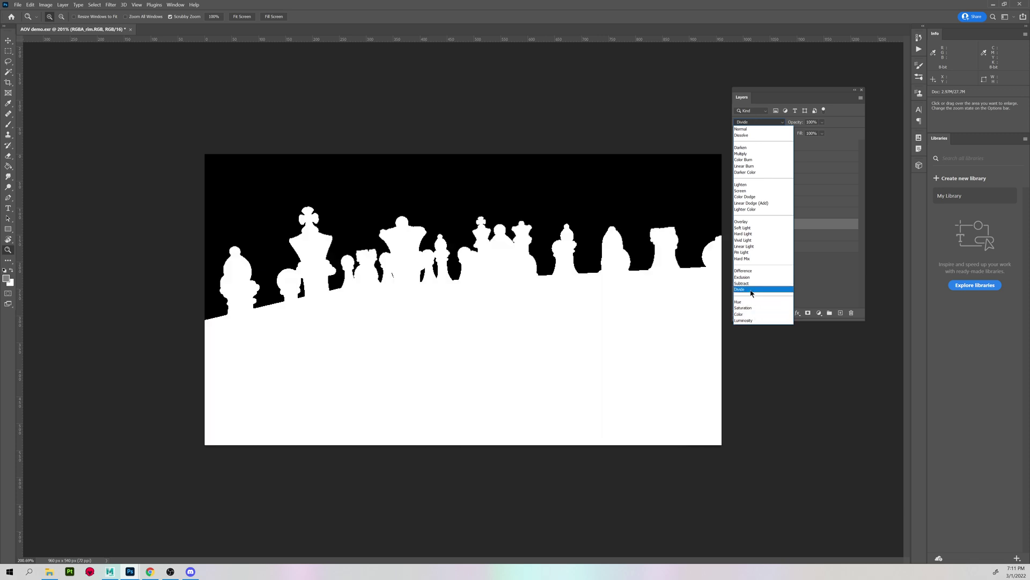
pyautogui.click(753, 204)
pyautogui.click(738, 224)
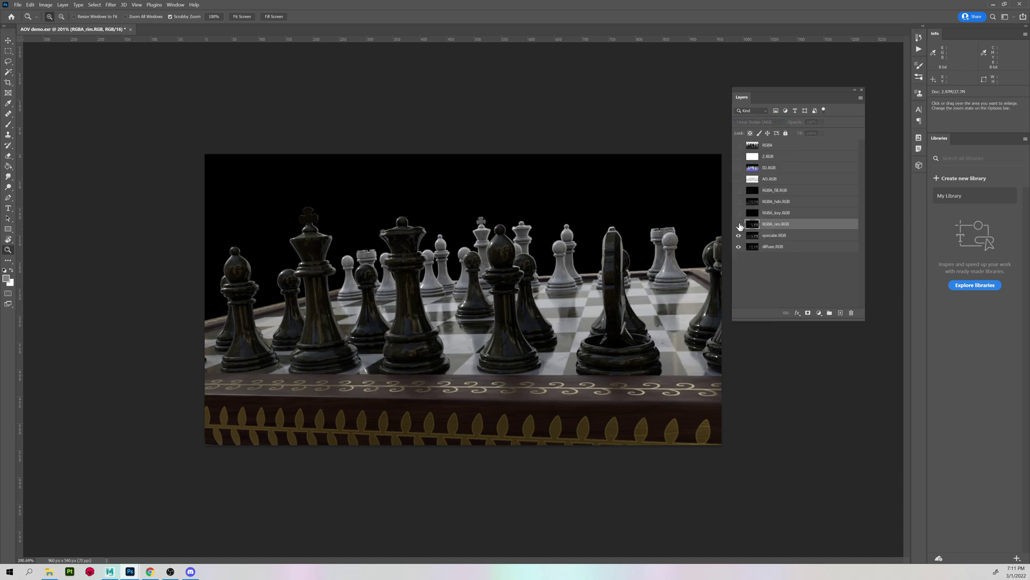
pyautogui.click(739, 224)
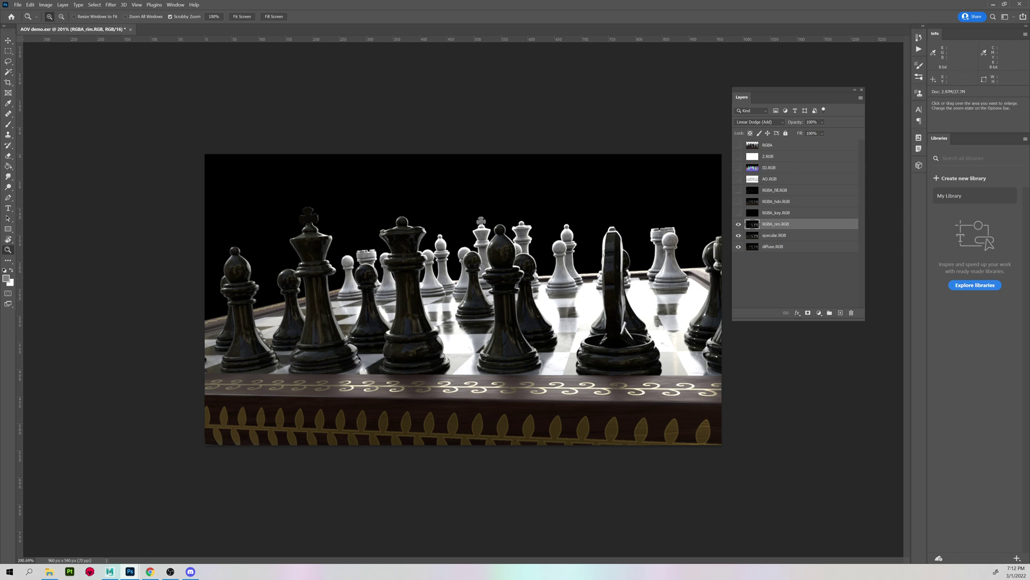
# Step: Place the Adjustments panel beside the layers and add a Levels adjustment layer above RGBA_rim.RGB
pyautogui.moveTo(651, 113); pyautogui.dragTo(678, 81)
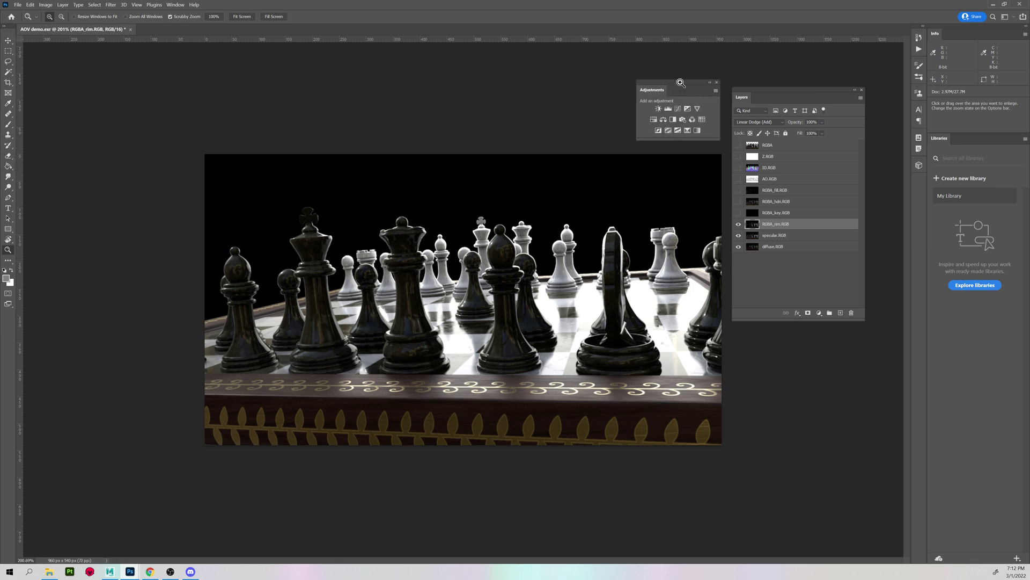
pyautogui.click(176, 4)
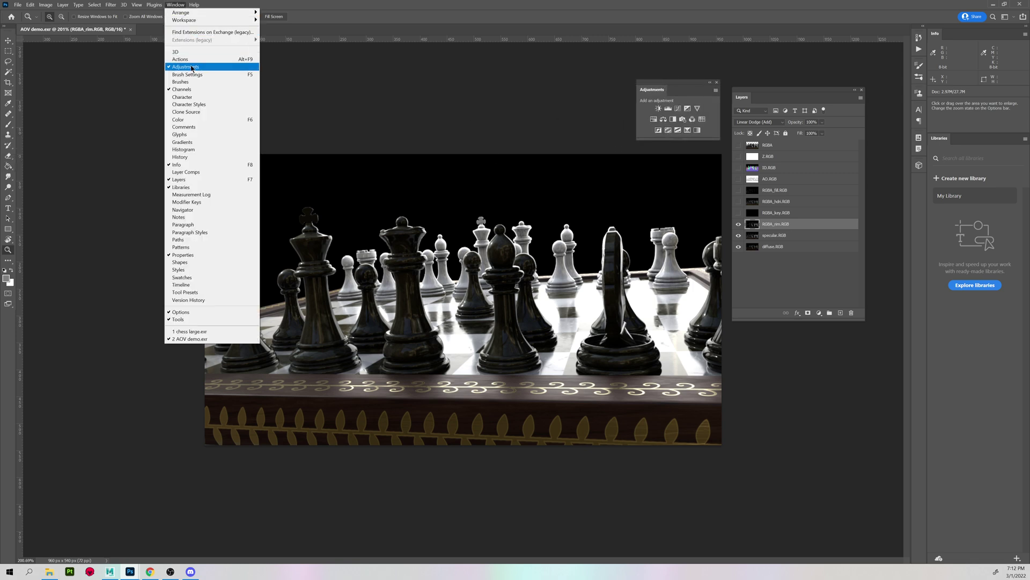
pyautogui.click(176, 5)
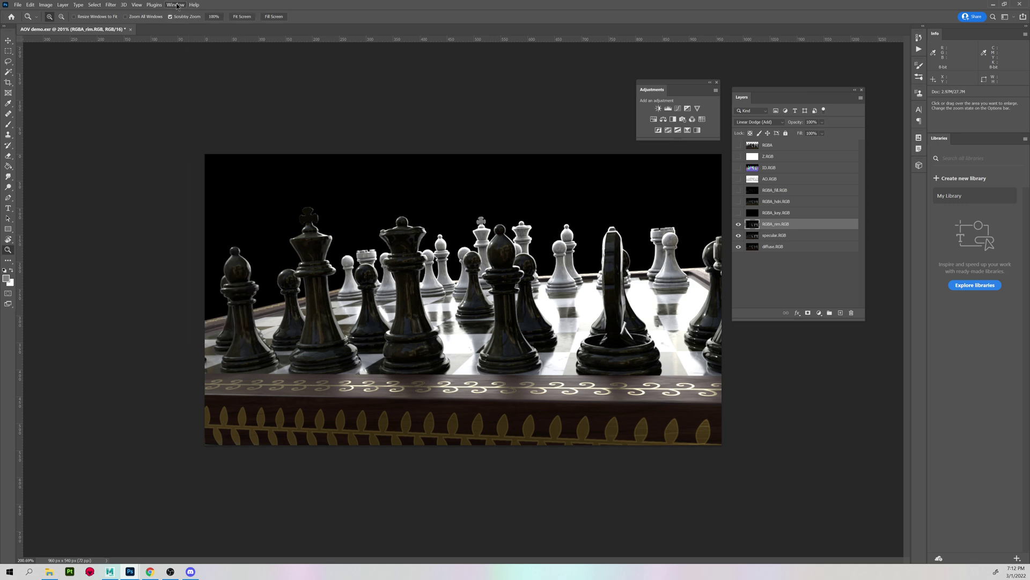
pyautogui.click(668, 109)
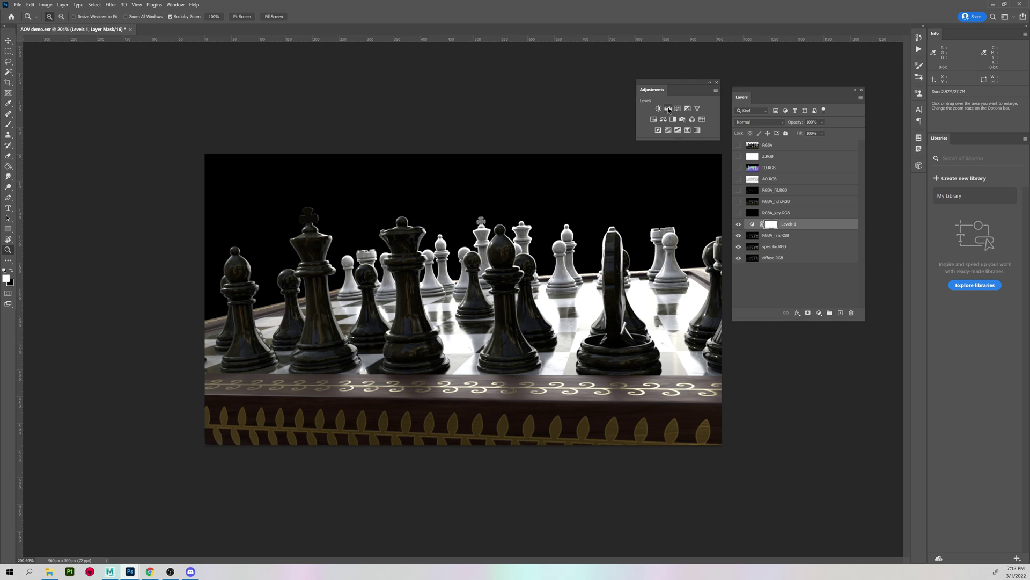
pyautogui.moveTo(665, 85); pyautogui.dragTo(662, 83)
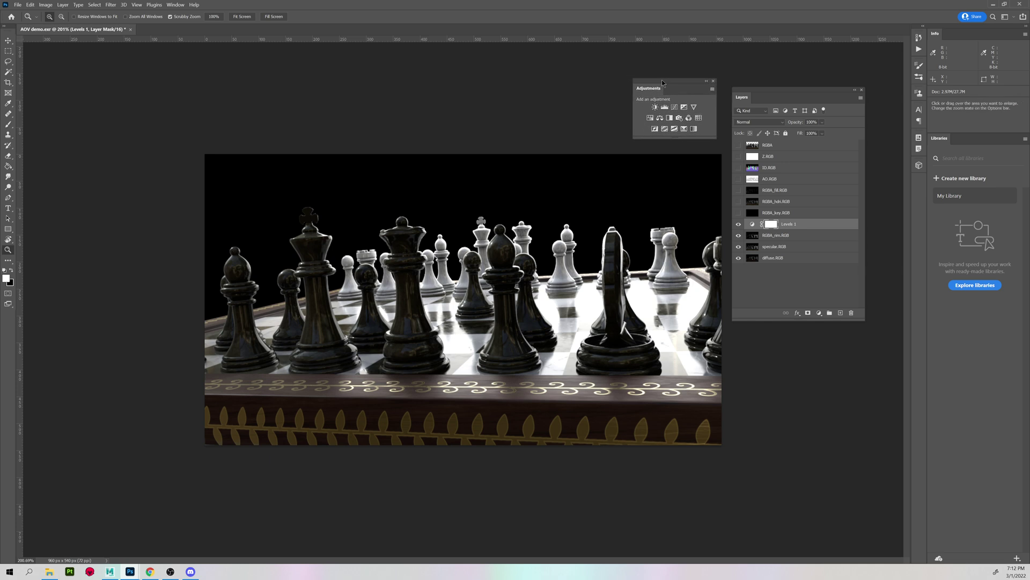
pyautogui.click(52, 6)
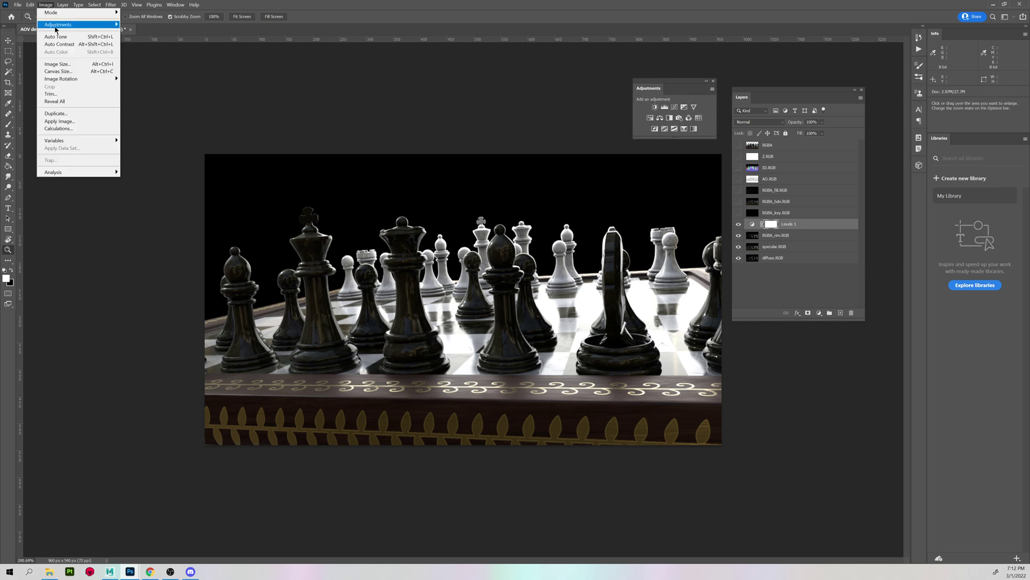
pyautogui.moveTo(57, 25)
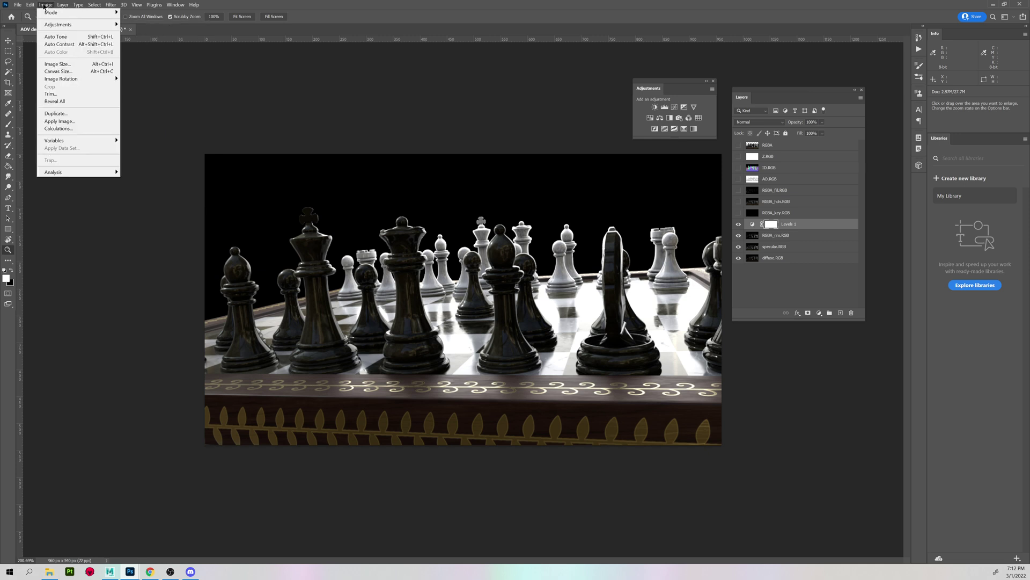
pyautogui.click(44, 6)
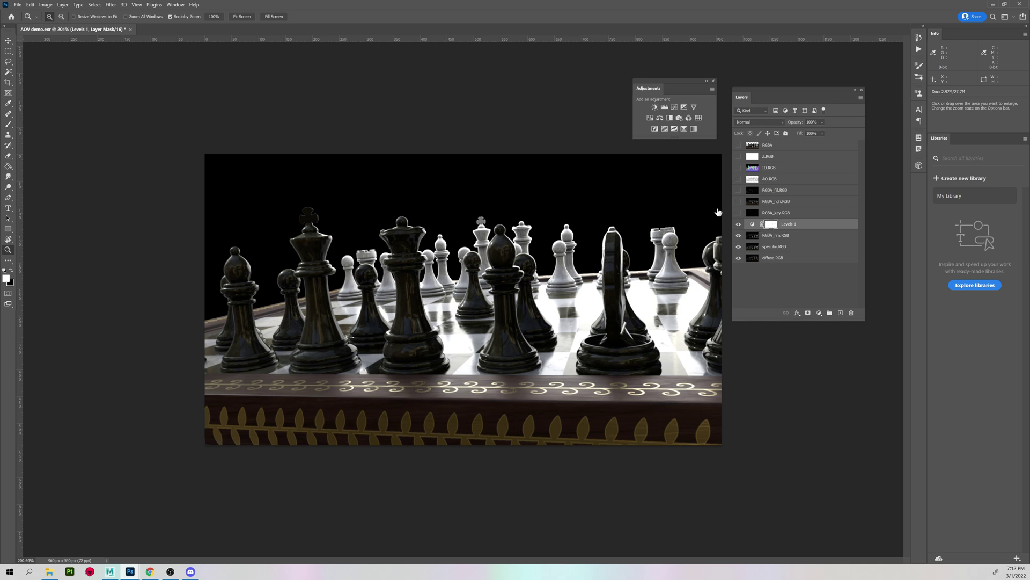
# Step: Try a midtones change in the Levels properties and reset the adjustment to its defaults
pyautogui.moveTo(0, 122); pyautogui.dragTo(108, 78)
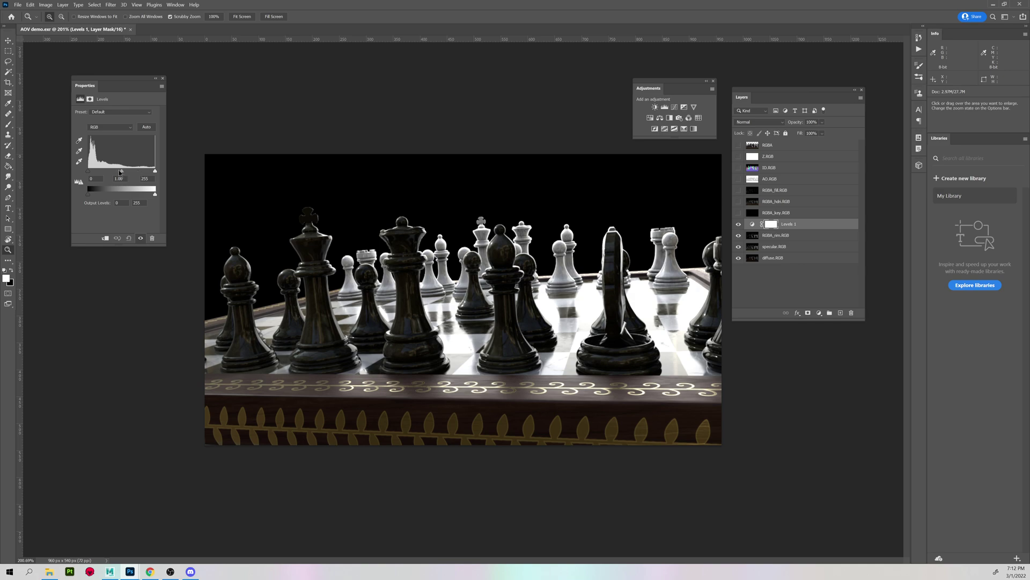
pyautogui.moveTo(121, 172)
pyautogui.mouseDown()
pyautogui.moveTo(127, 179)
pyautogui.moveTo(101, 180)
pyautogui.moveTo(122, 184)
pyautogui.mouseUp()
pyautogui.click(128, 238)
# Step: Clip the Levels adjustment to RGBA_rim.RGB, set its midtones to 0.52 and compare the image with and without it
pyautogui.rightClick(806, 226)
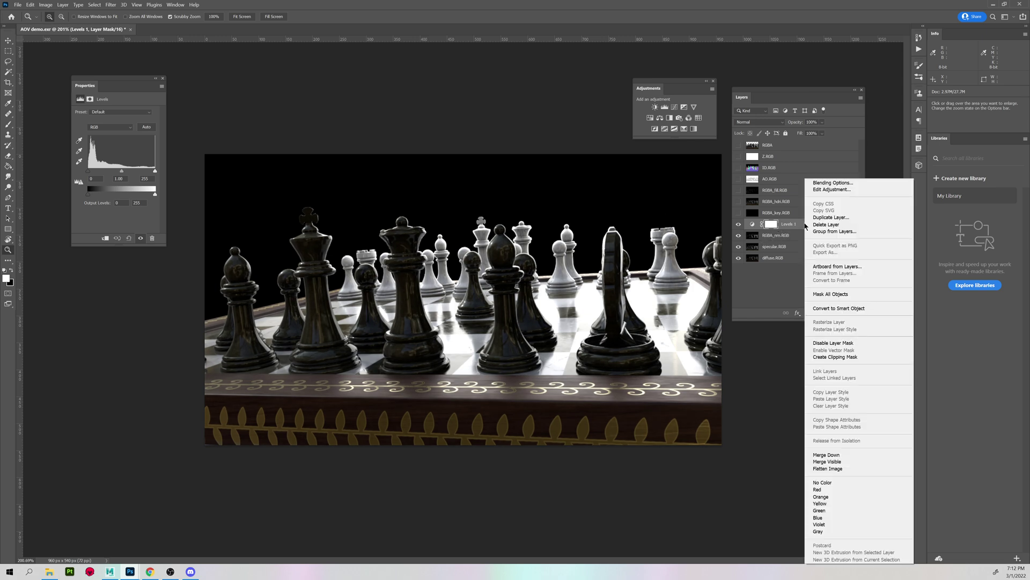
pyautogui.click(854, 357)
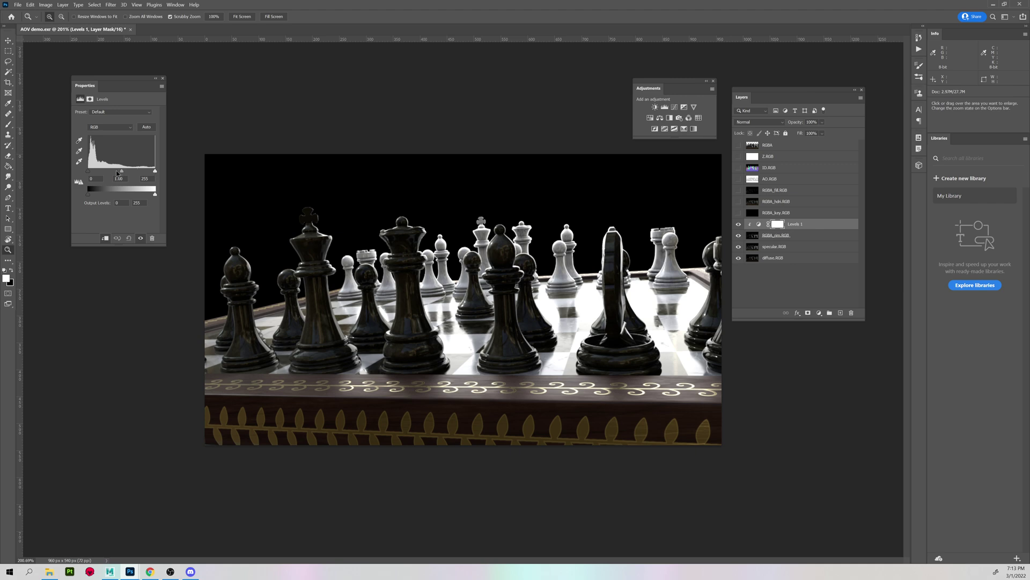
pyautogui.moveTo(121, 171); pyautogui.dragTo(134, 191)
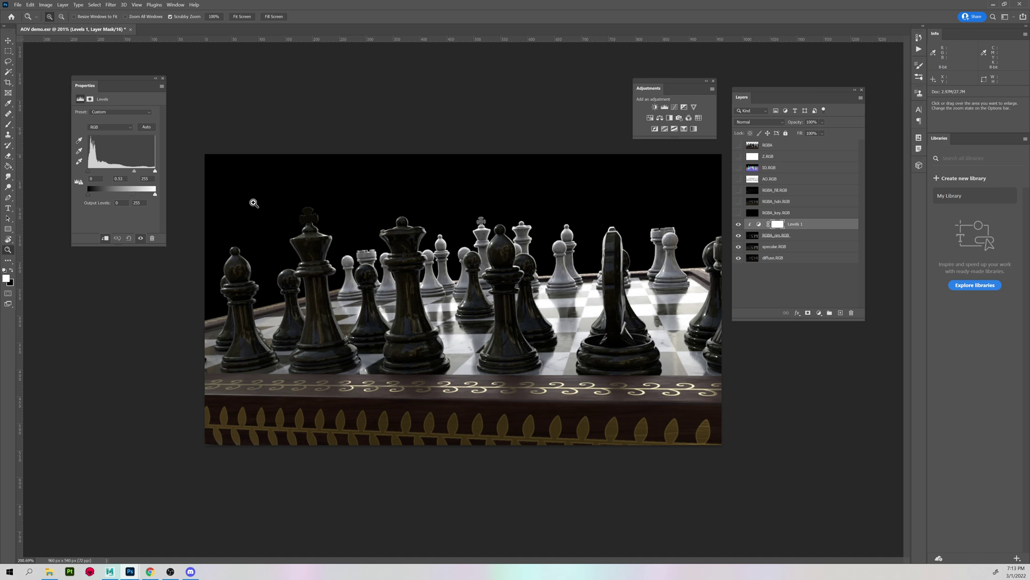
pyautogui.click(738, 224)
pyautogui.click(738, 224)
# Step: Compare the image with and without the adjusted RGBA_rim.RGB layer
pyautogui.click(754, 237)
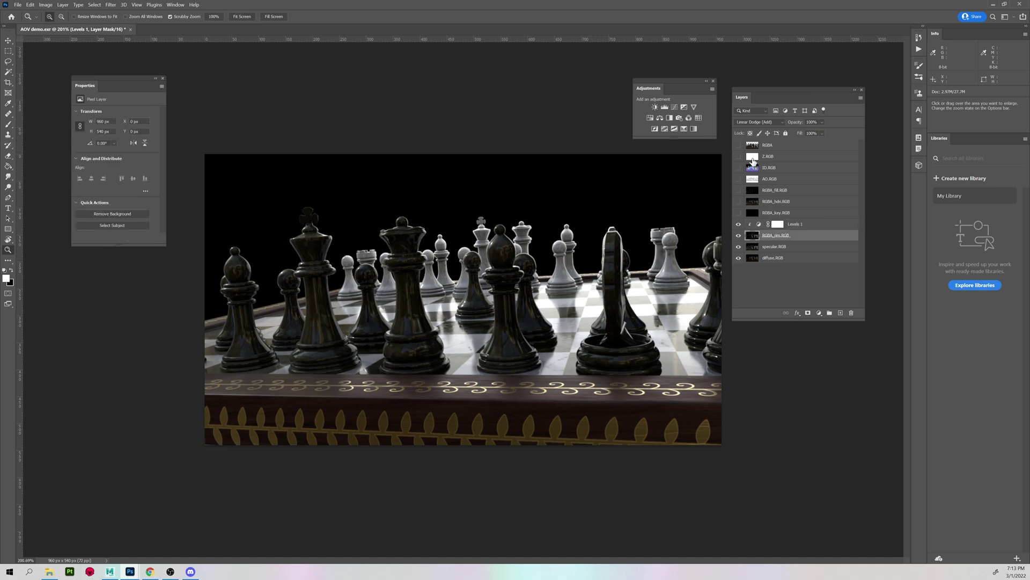
pyautogui.click(739, 236)
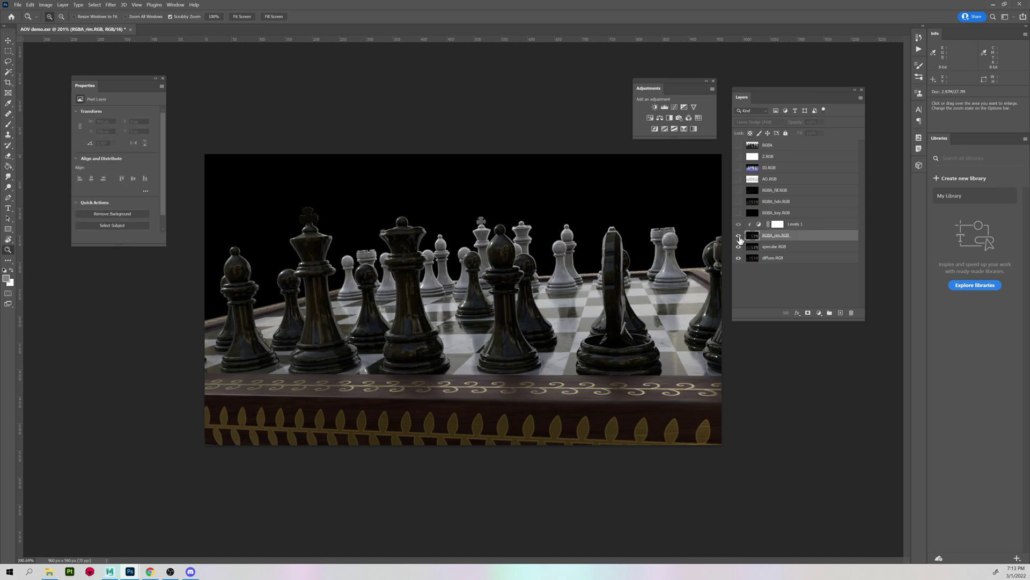
pyautogui.click(739, 236)
pyautogui.click(739, 236)
pyautogui.click(739, 236)
# Step: Show the RGBA_key.RGB layer, clip a Levels adjustment to it and set the white input level to 11
pyautogui.click(804, 213)
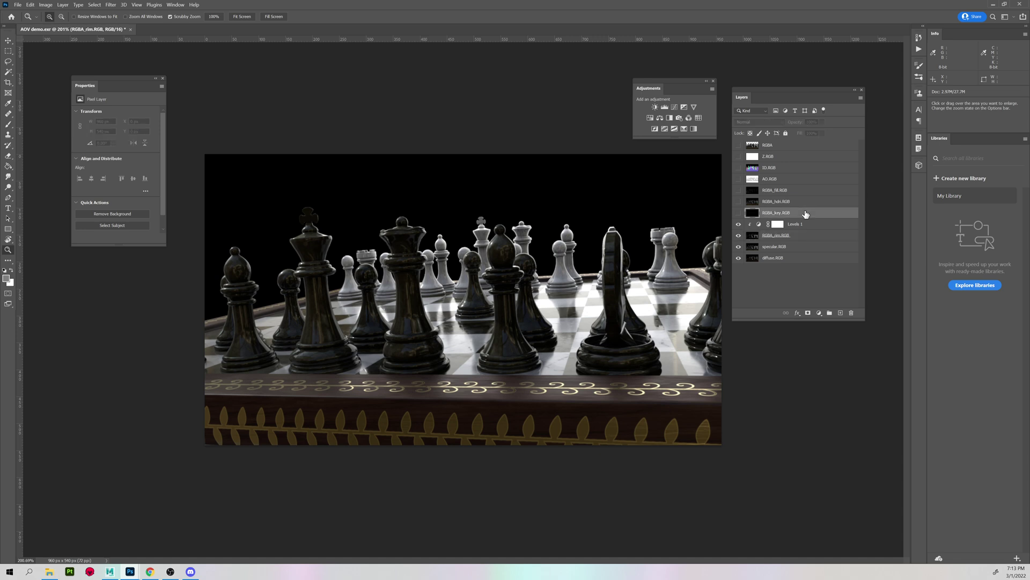
pyautogui.click(738, 213)
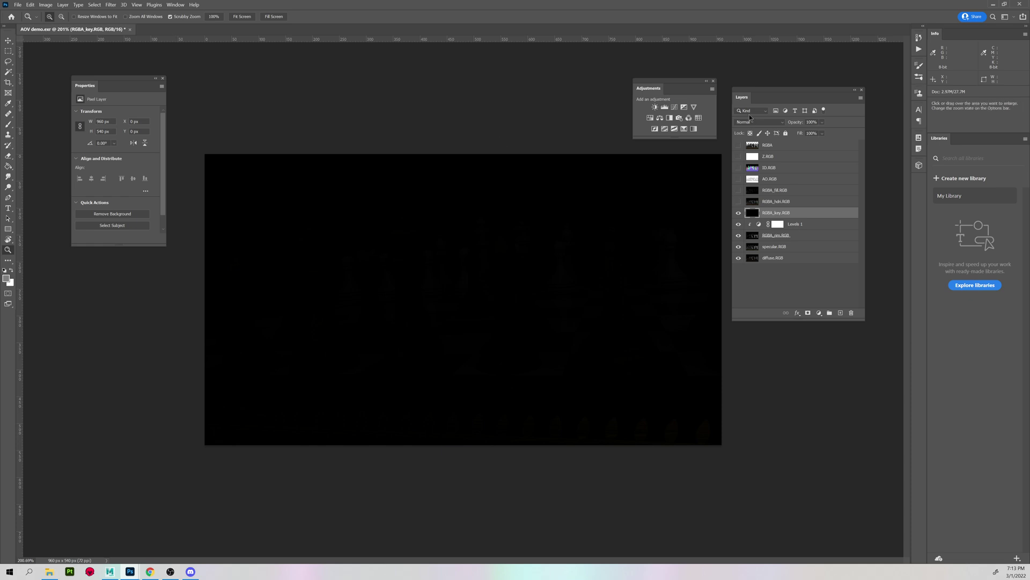
pyautogui.click(664, 108)
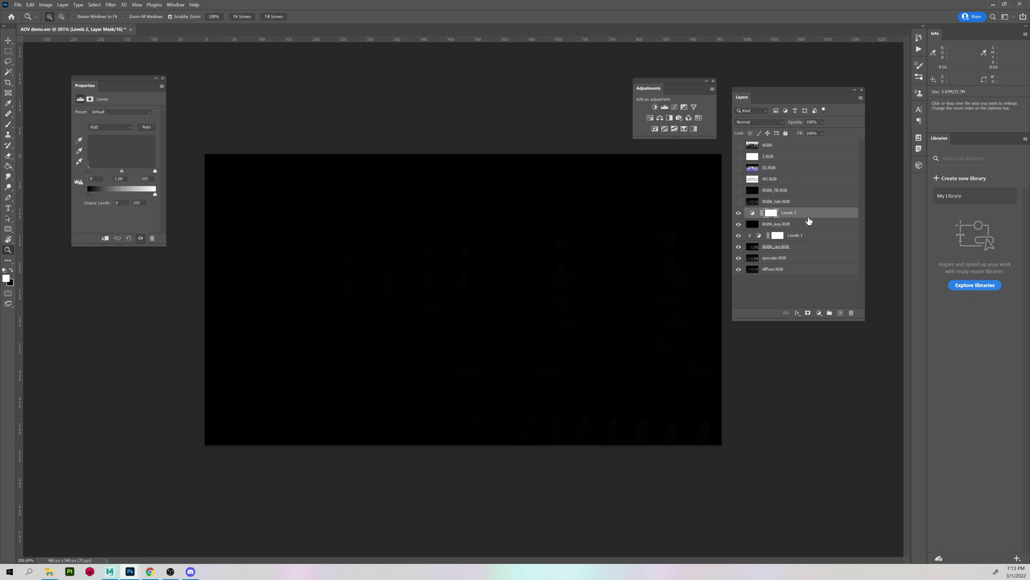
pyautogui.rightClick(810, 216)
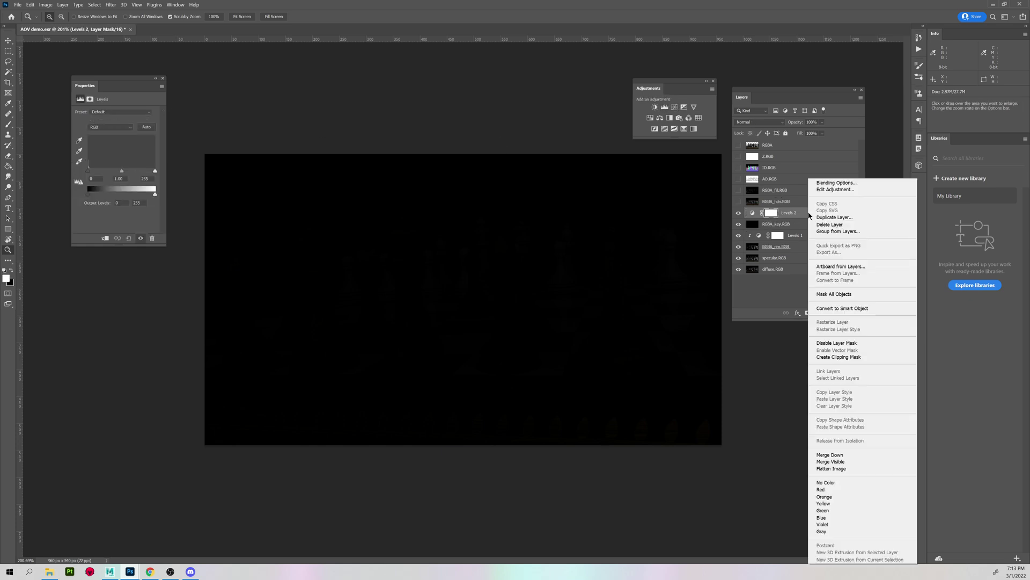
pyautogui.click(857, 356)
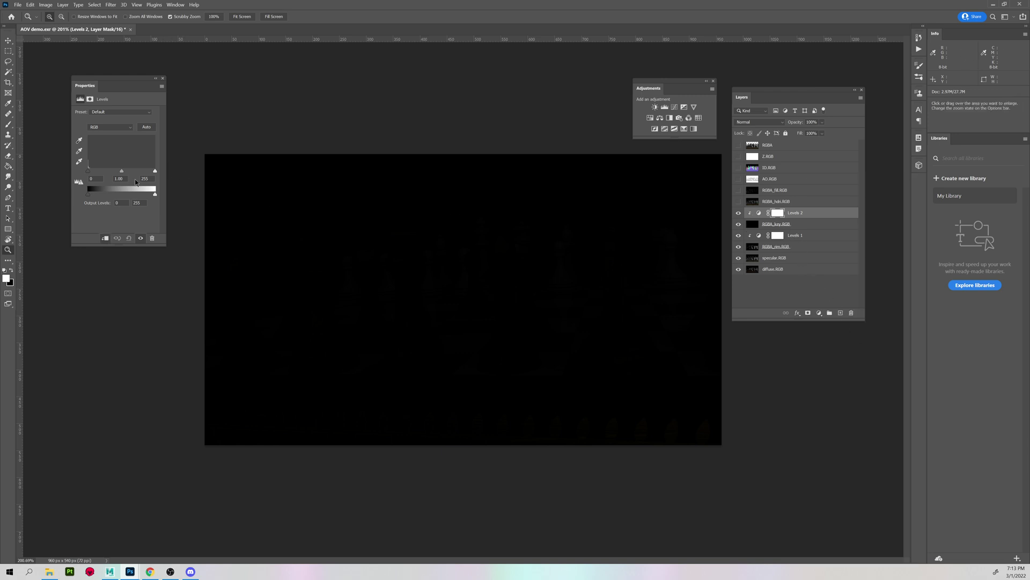
pyautogui.moveTo(154, 172)
pyautogui.mouseDown()
pyautogui.moveTo(90, 173)
pyautogui.moveTo(154, 180)
pyautogui.mouseUp()
pyautogui.moveTo(155, 171); pyautogui.dragTo(90, 178)
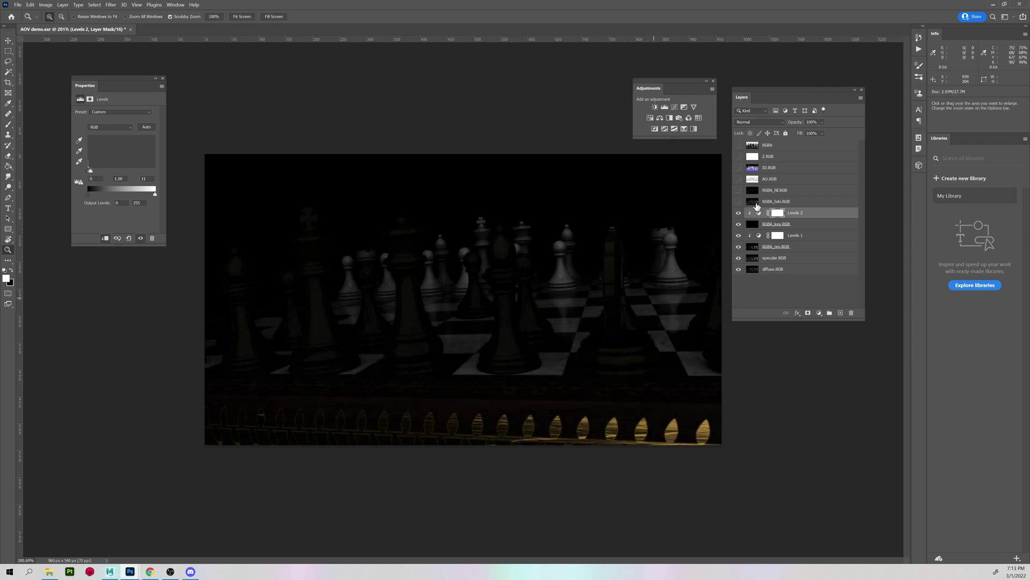
# Step: Try Linear Dodge (Add) for the Levels adjustment above RGBA_key.RGB, and hide that adjustment together with RGBA_key.RGB
pyautogui.click(751, 125)
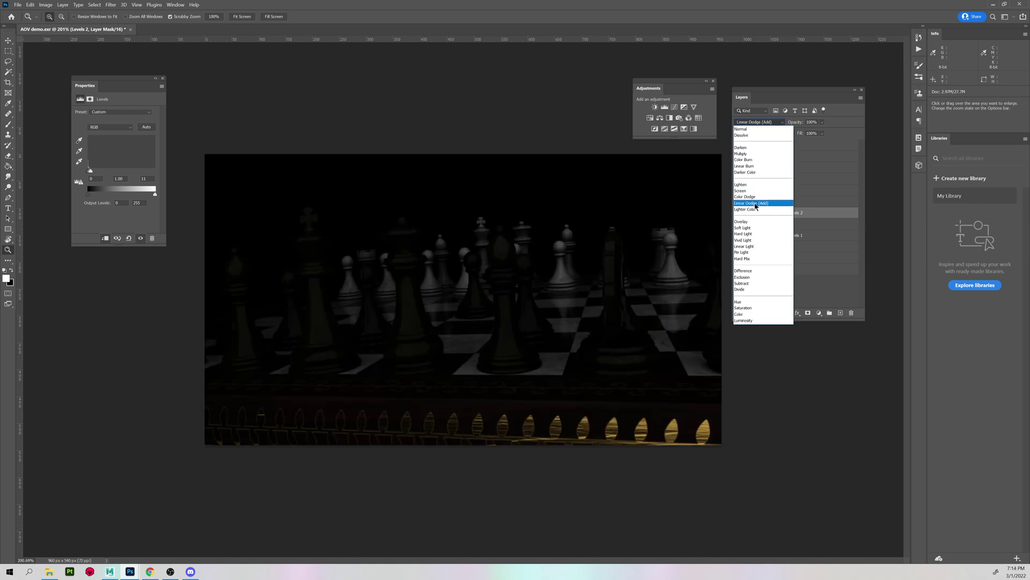
pyautogui.click(854, 362)
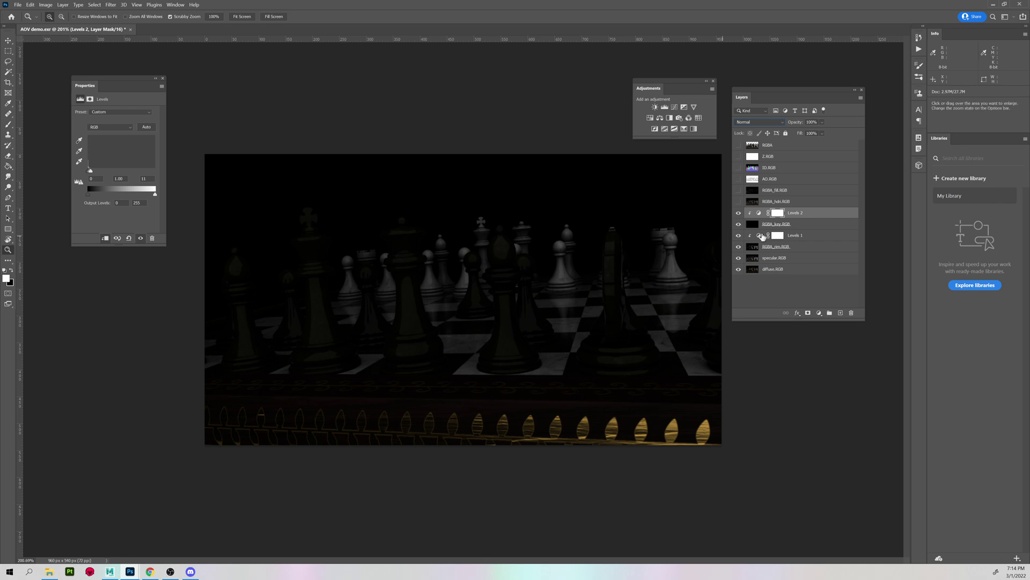
pyautogui.click(739, 213)
pyautogui.click(739, 213)
pyautogui.click(738, 224)
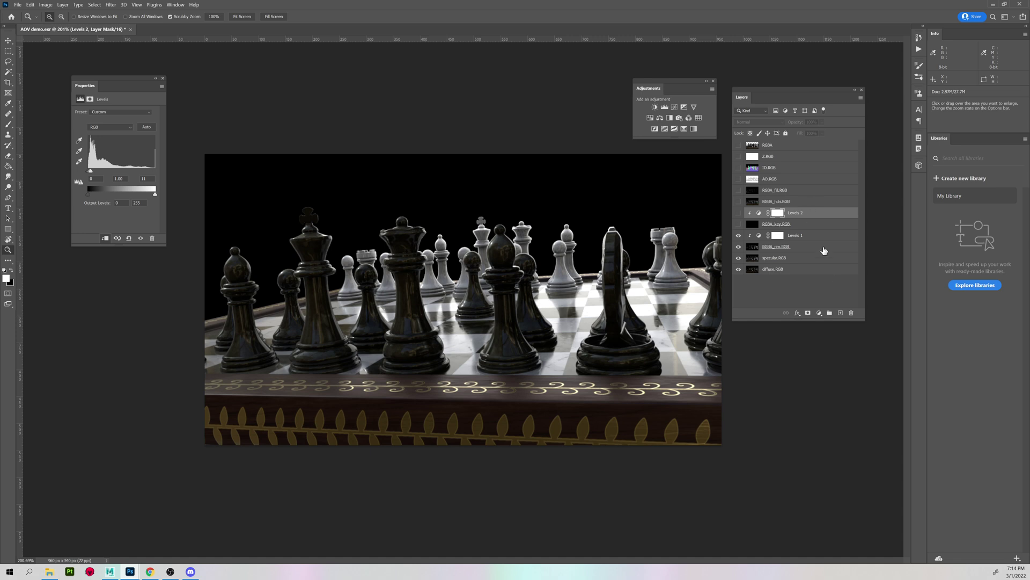
# Step: Delete the RGBA_key.RGB layer together with its Levels adjustment and layer mask
pyautogui.click(853, 314)
pyautogui.press('Return')
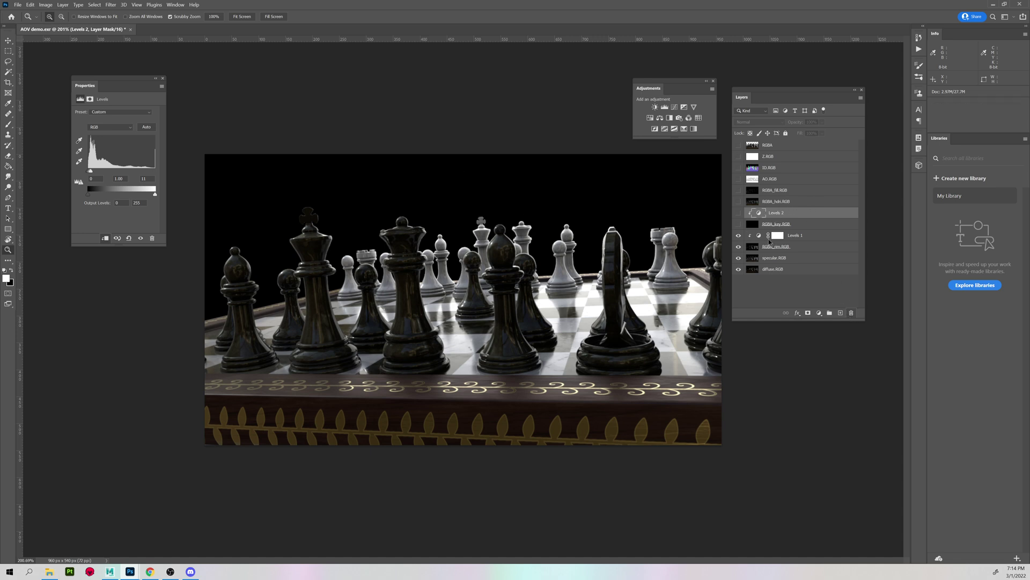
pyautogui.click(852, 312)
pyautogui.press('Return')
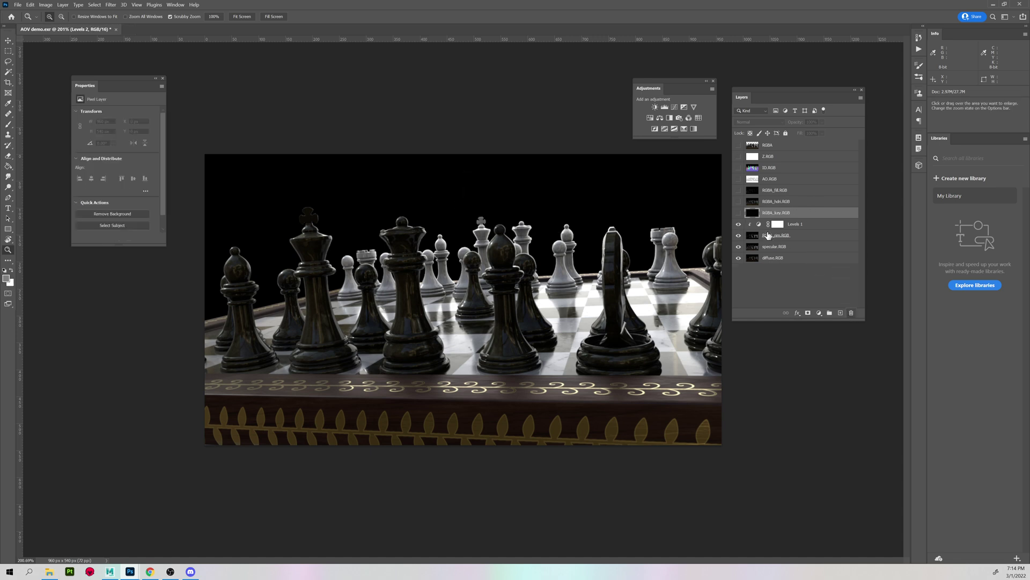
pyautogui.click(852, 314)
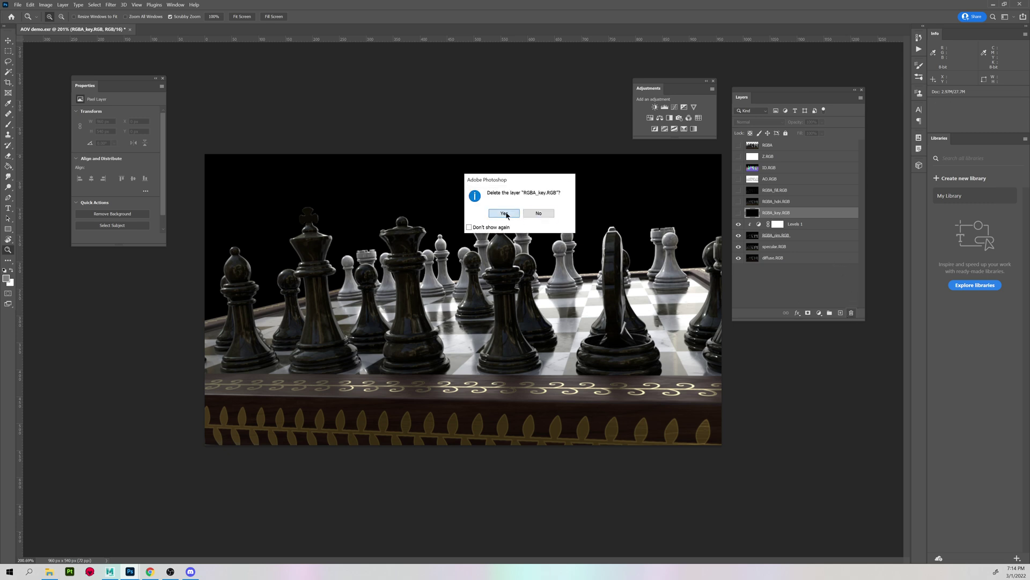
pyautogui.press('Return')
# Step: Show the RGBA_hdri.RGB layer, set its blend mode to Linear Dodge (Add) and compare the image with and without it
pyautogui.click(795, 202)
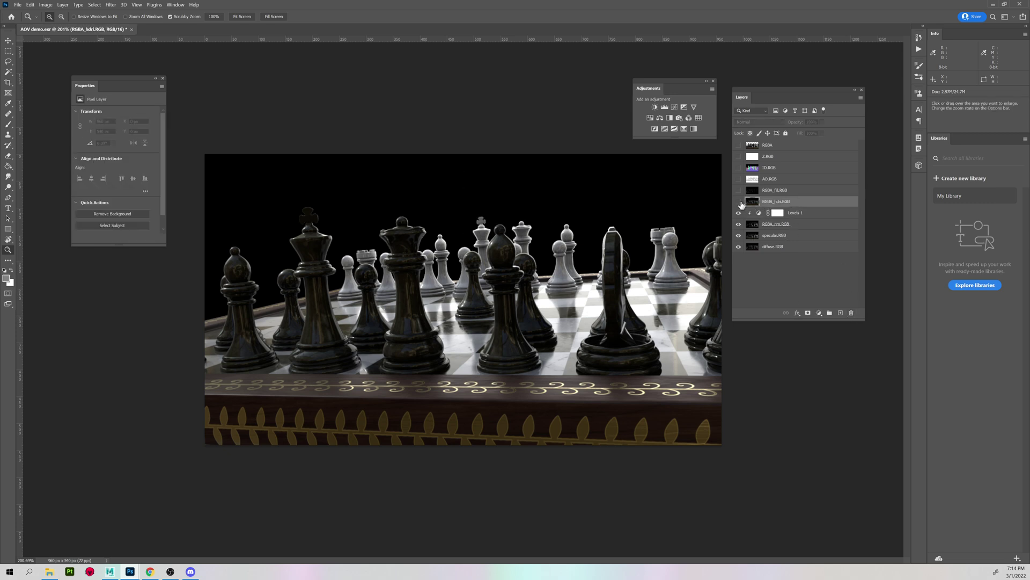
pyautogui.click(739, 202)
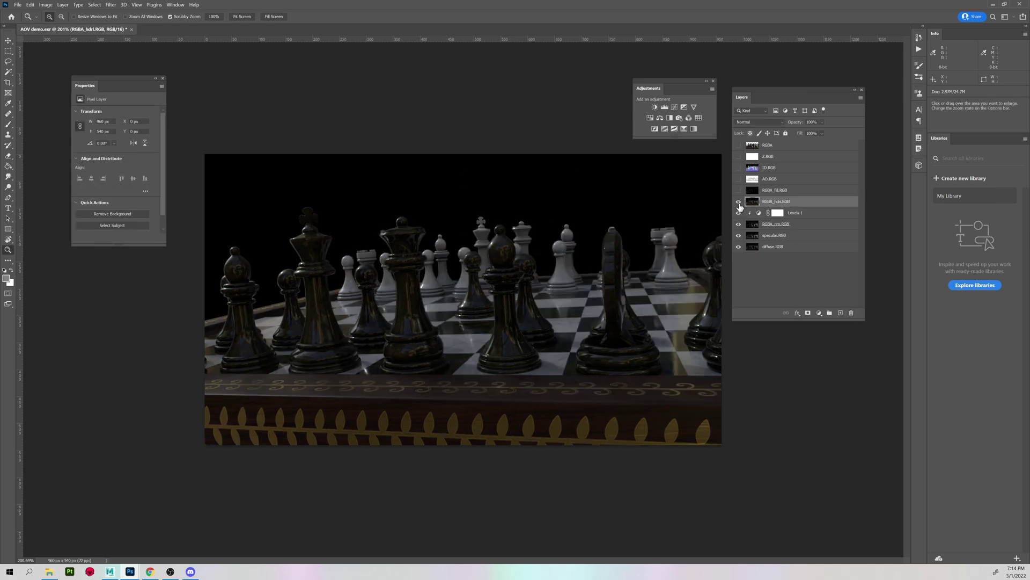
pyautogui.click(748, 123)
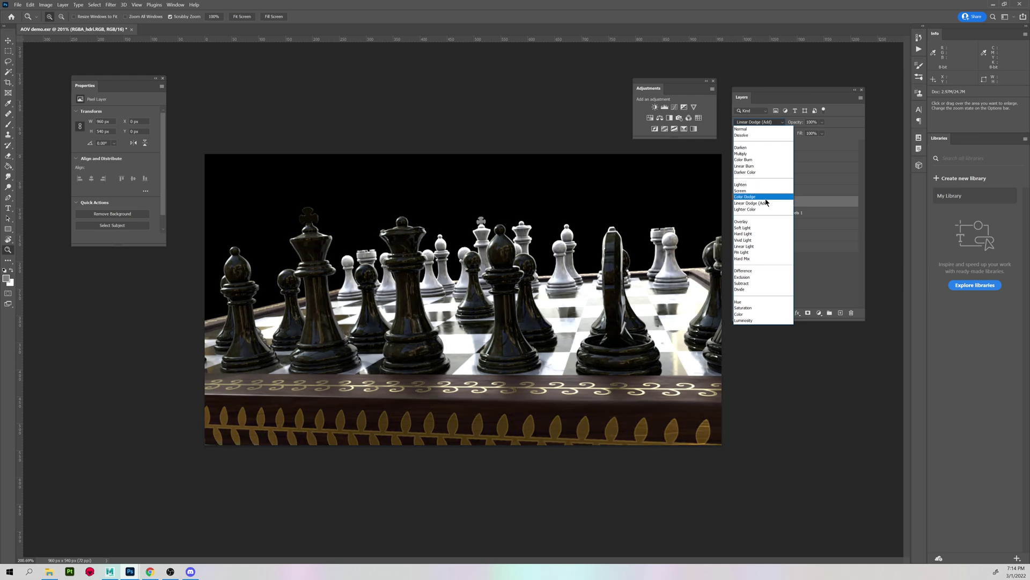
pyautogui.click(765, 204)
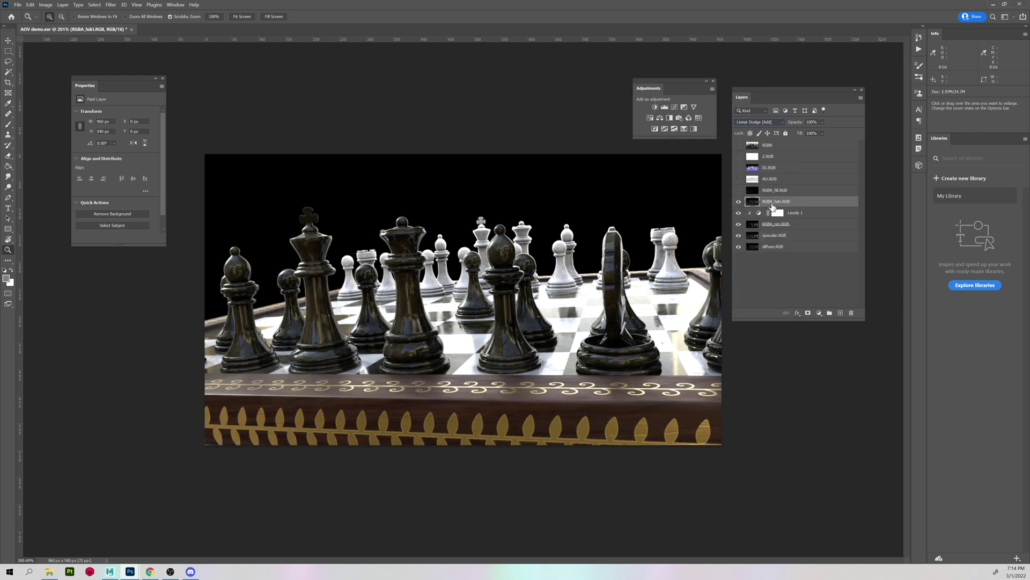
pyautogui.click(739, 202)
pyautogui.click(739, 202)
# Step: Add a Levels adjustment clipped to RGBA_hdri.RGB with black input level 20 and midtones 0.87
pyautogui.click(664, 107)
pyautogui.rightClick(806, 203)
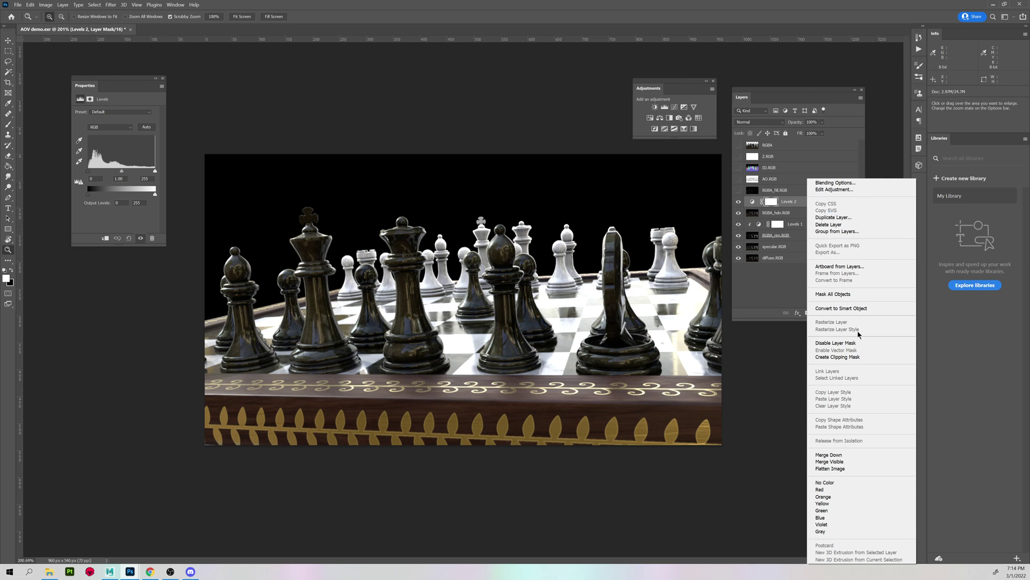
pyautogui.click(853, 357)
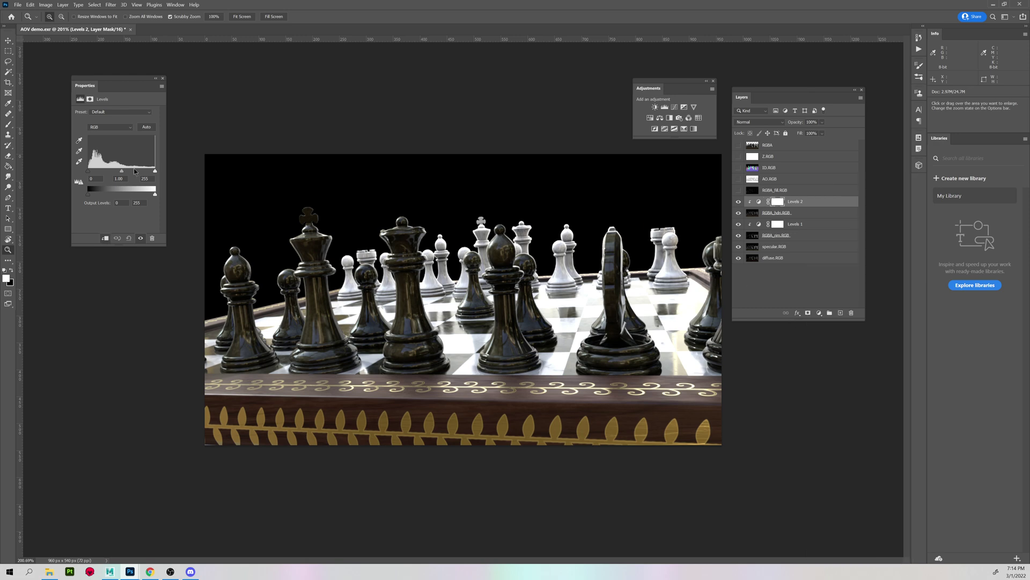
pyautogui.moveTo(120, 173); pyautogui.dragTo(160, 182)
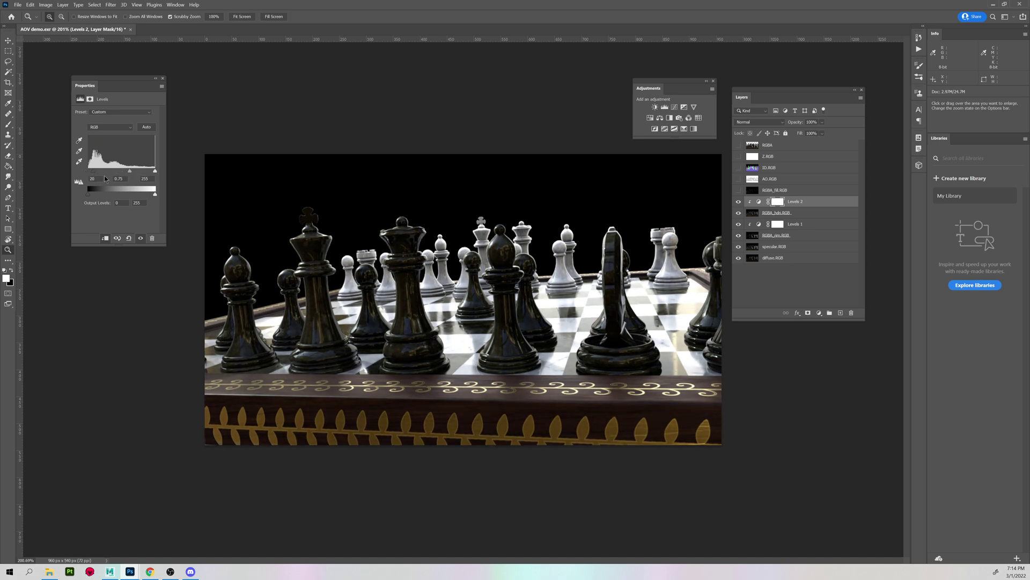
pyautogui.moveTo(129, 173); pyautogui.dragTo(127, 174)
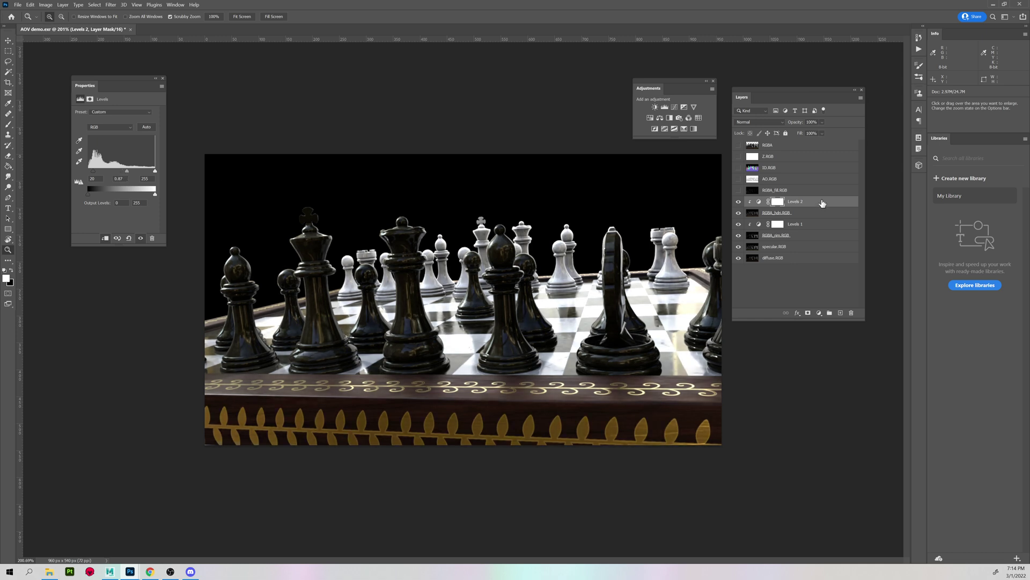
# Step: Clip a Brightness/Contrast adjustment to RGBA_hdri.RGB with brightness -43 and contrast 70, and compare the image with and without that pass
pyautogui.click(655, 107)
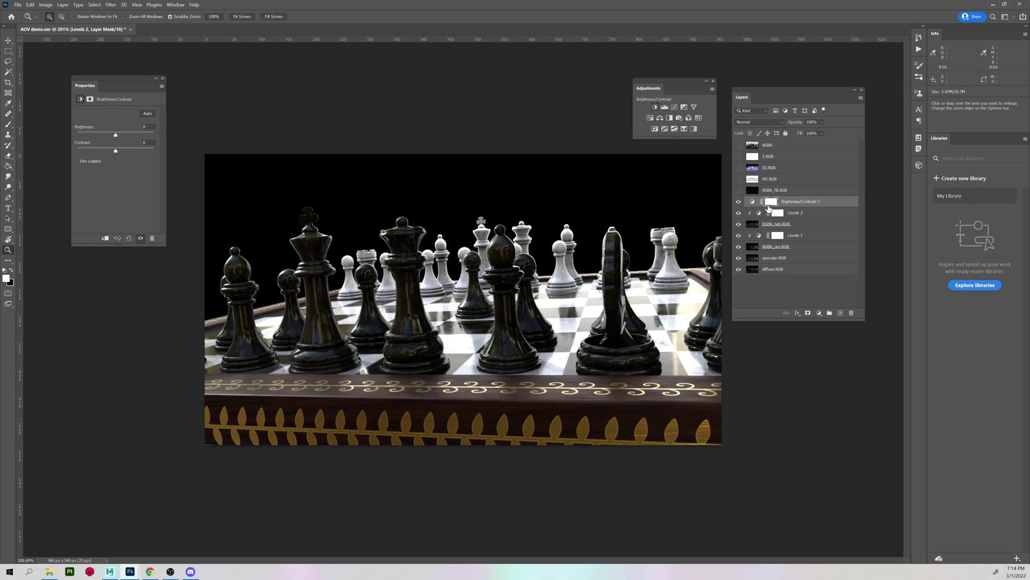
pyautogui.rightClick(830, 204)
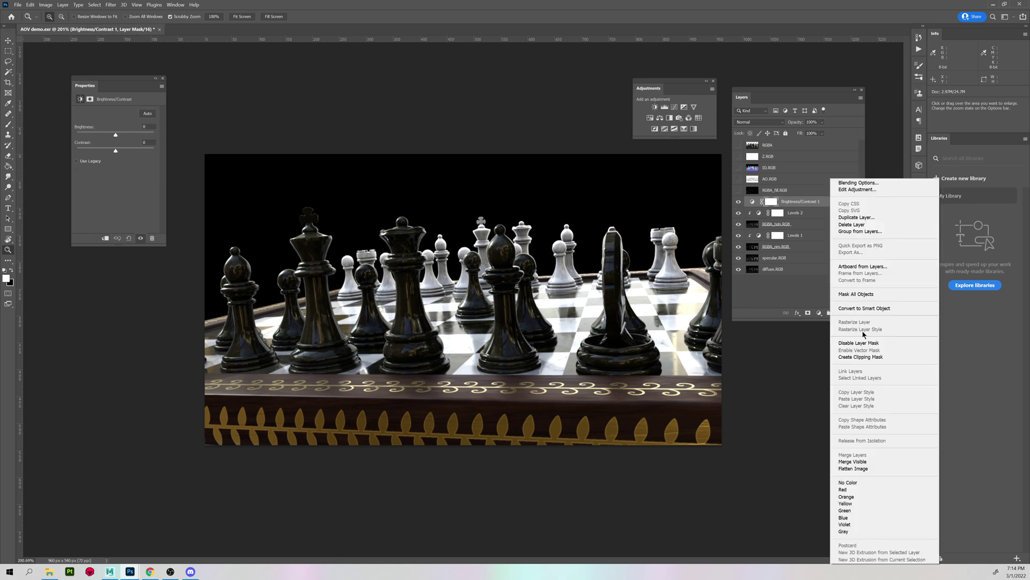
pyautogui.click(866, 357)
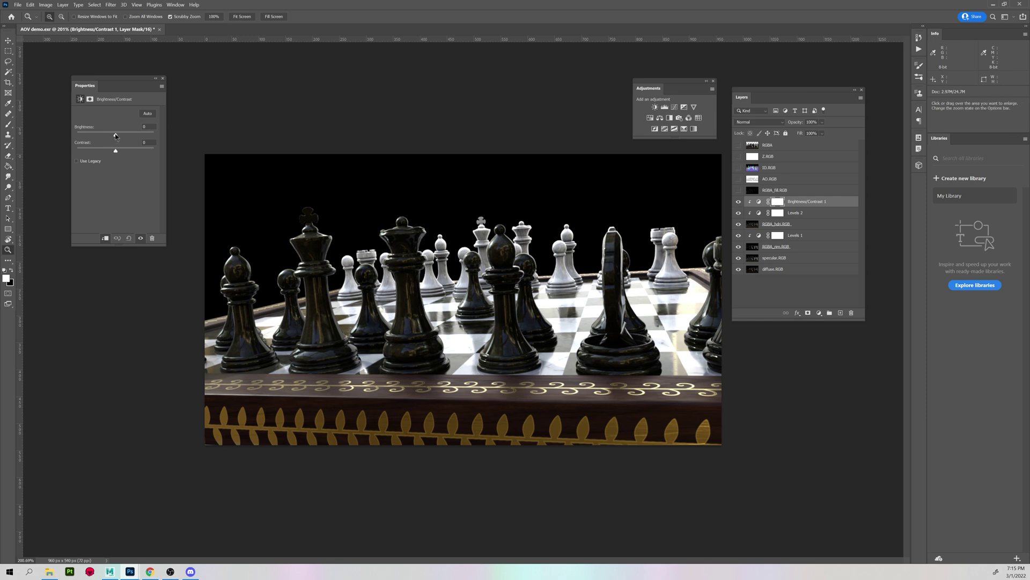
pyautogui.moveTo(116, 135); pyautogui.dragTo(128, 152)
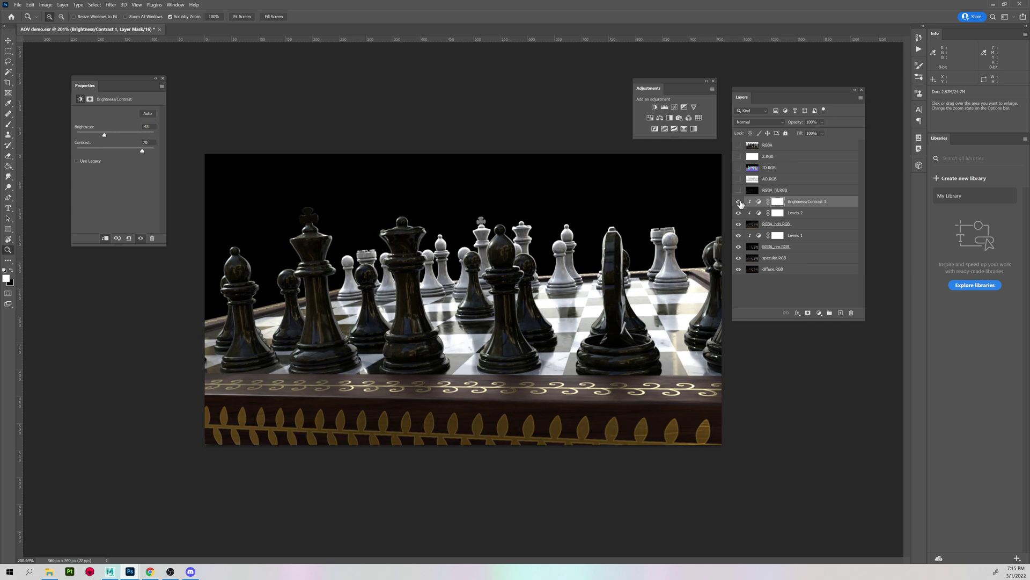
pyautogui.click(739, 225)
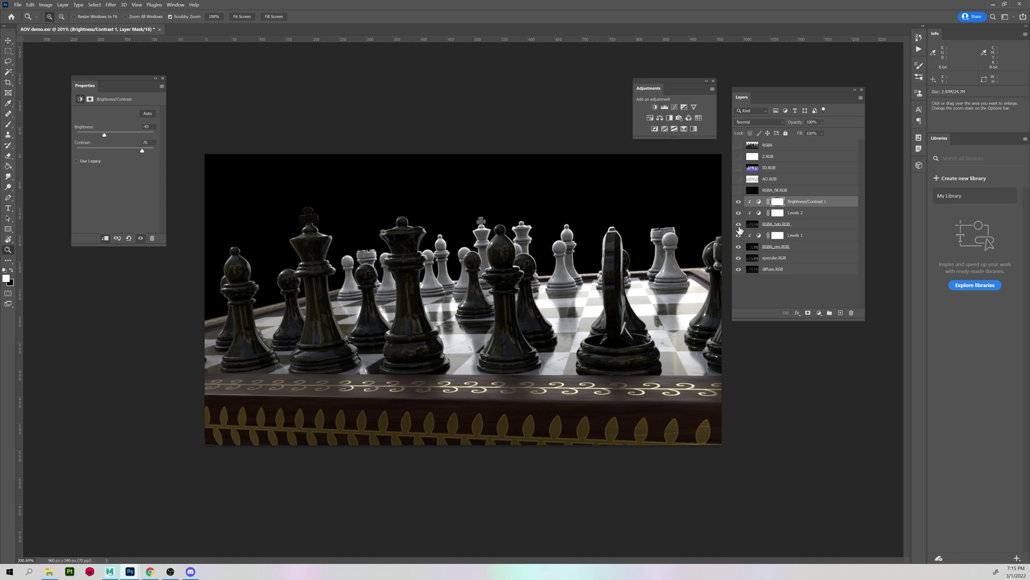
pyautogui.click(739, 225)
# Step: Show the RGBA_fill.RGB layer, set its blend mode to Linear Dodge (Add) and compare the image with and without it
pyautogui.click(805, 194)
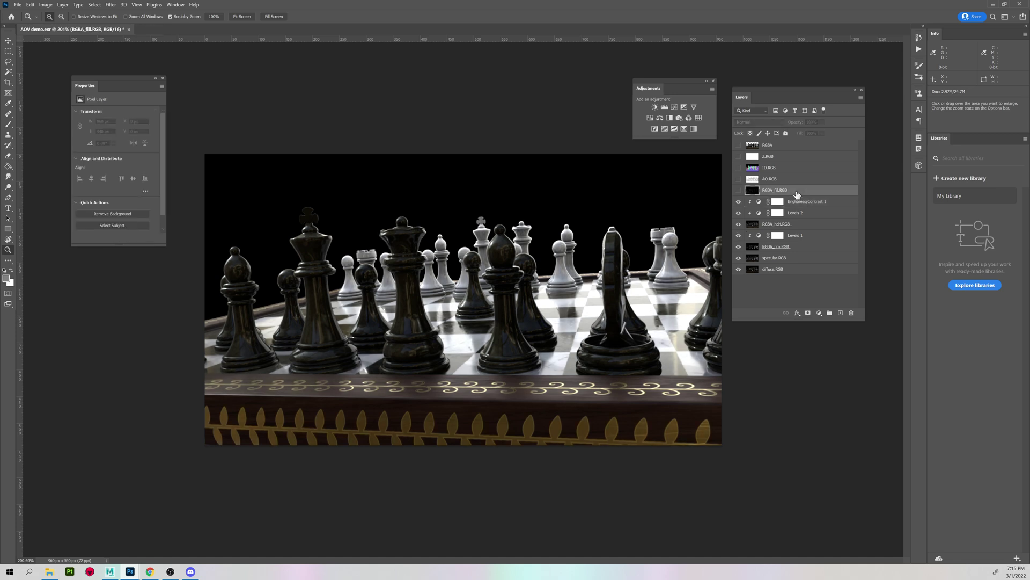
pyautogui.click(738, 190)
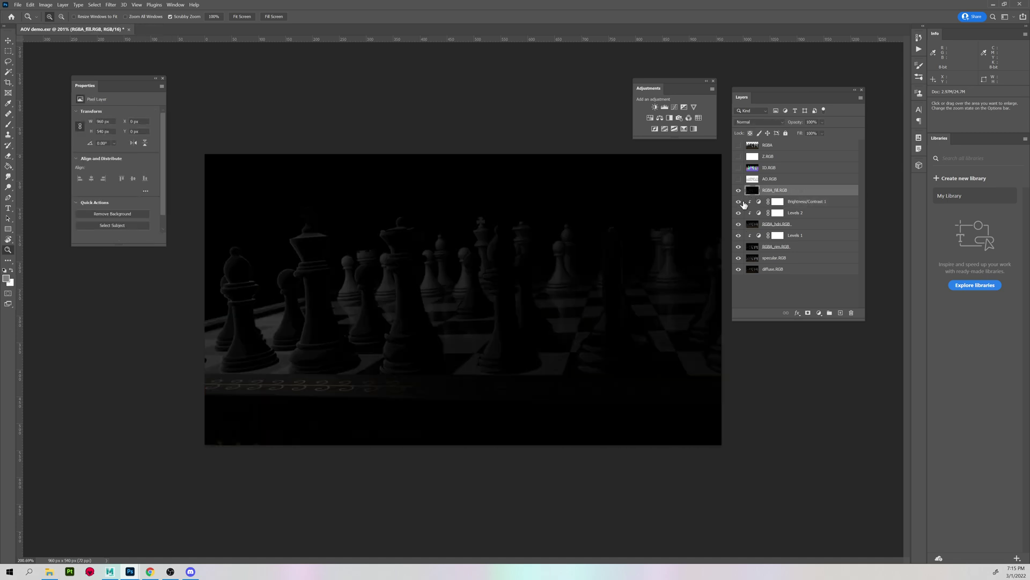
pyautogui.click(747, 121)
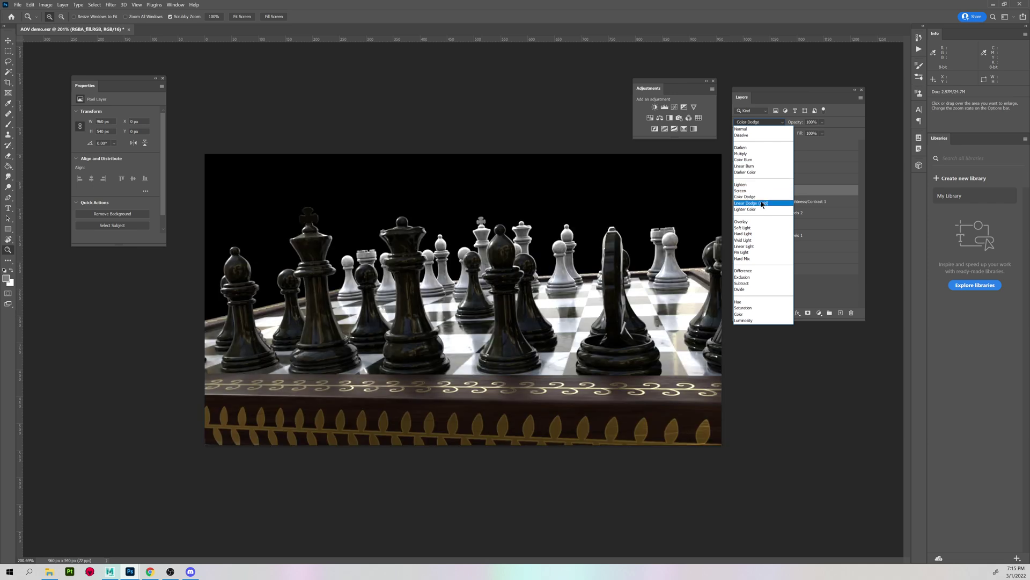
pyautogui.click(762, 204)
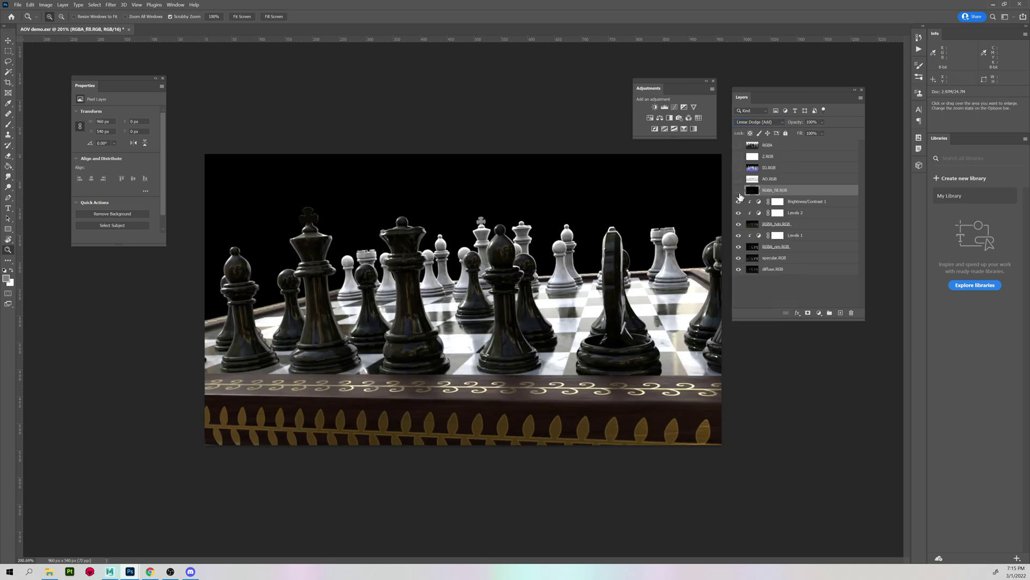
pyautogui.click(739, 192)
pyautogui.click(739, 192)
pyautogui.click(739, 191)
pyautogui.click(739, 191)
# Step: Show the AO.RGB layer and set its blend mode to Multiply
pyautogui.click(794, 178)
pyautogui.click(739, 179)
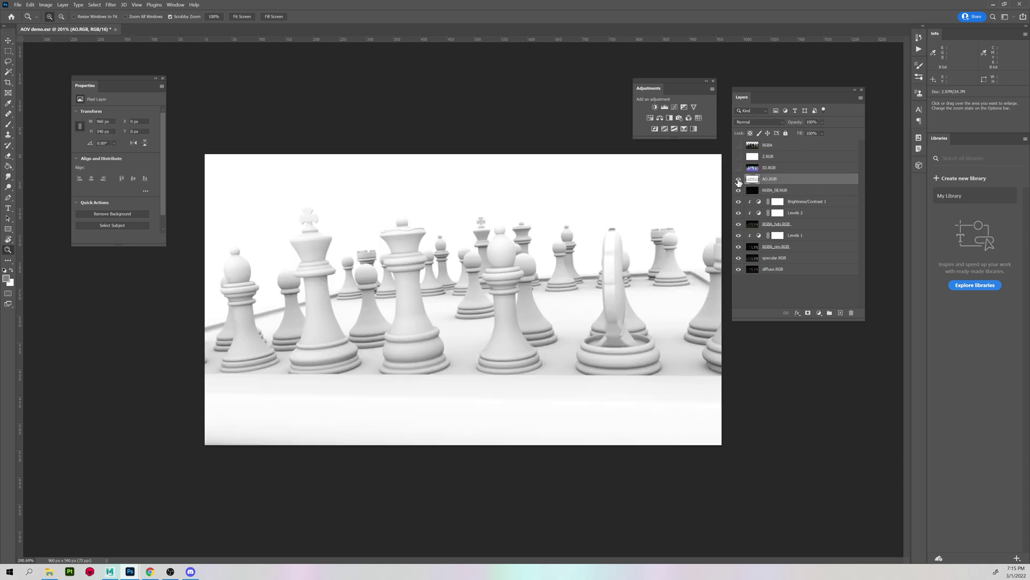
pyautogui.click(747, 123)
pyautogui.click(752, 159)
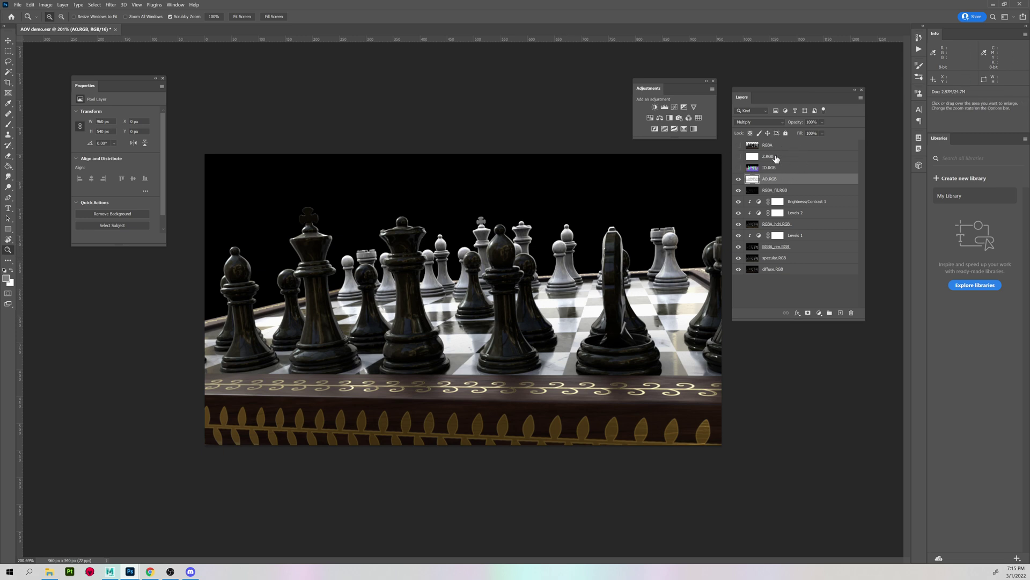
# Step: Compare the composite with the original RGBA beauty layer and delete the RGBA layer
pyautogui.click(739, 147)
pyautogui.click(739, 146)
pyautogui.click(772, 146)
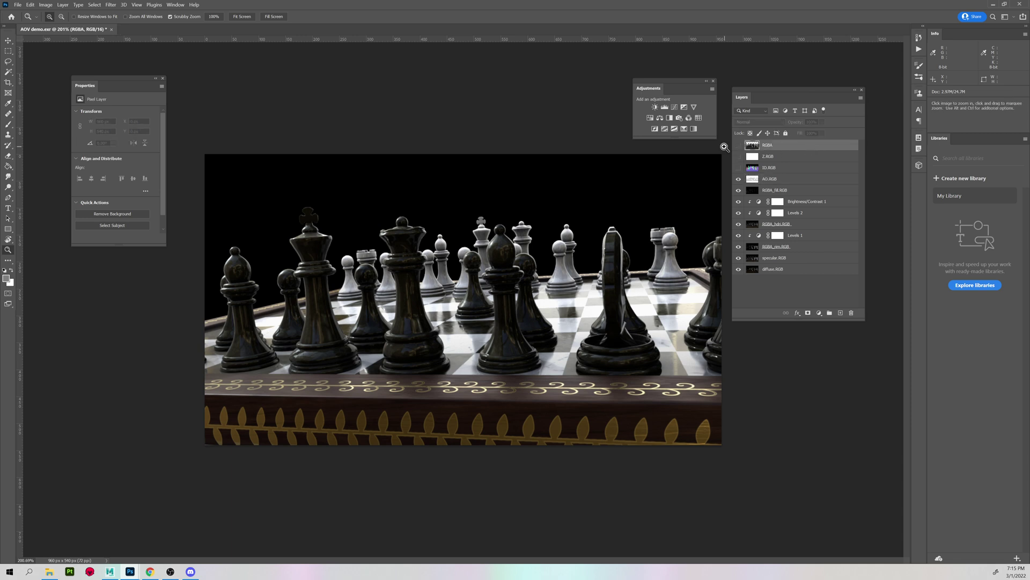
pyautogui.click(738, 147)
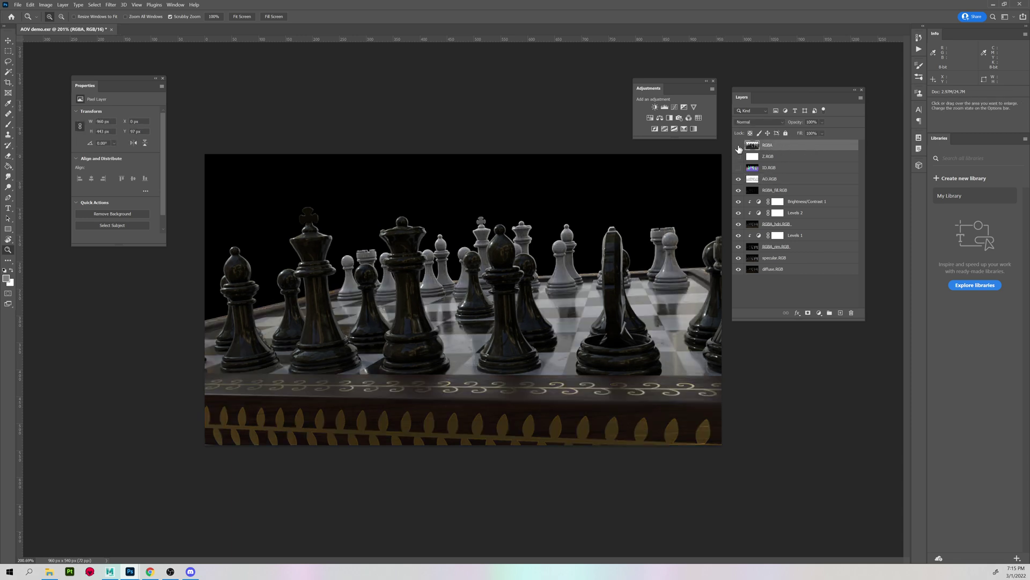
pyautogui.click(739, 147)
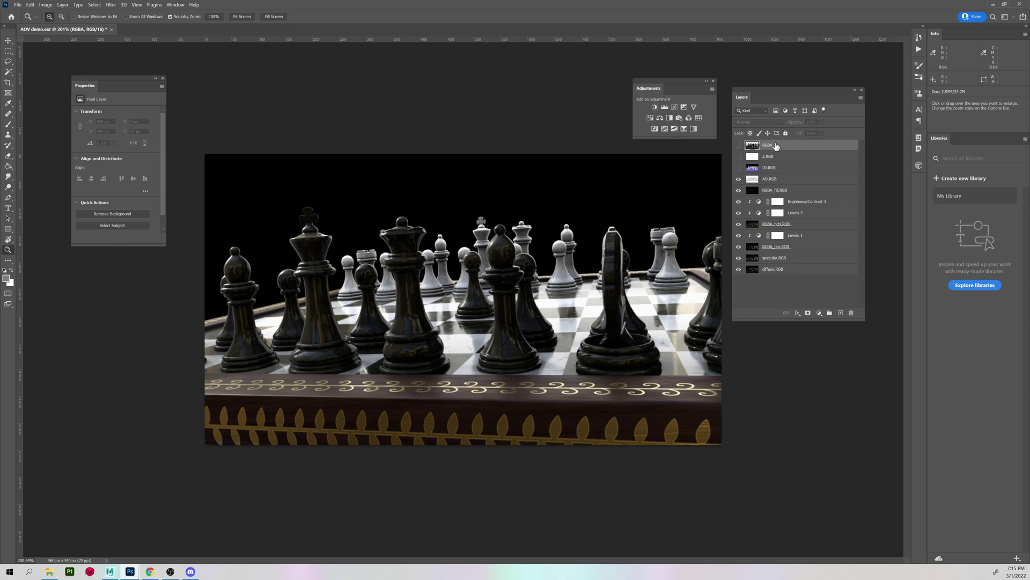
pyautogui.click(851, 313)
pyautogui.click(504, 213)
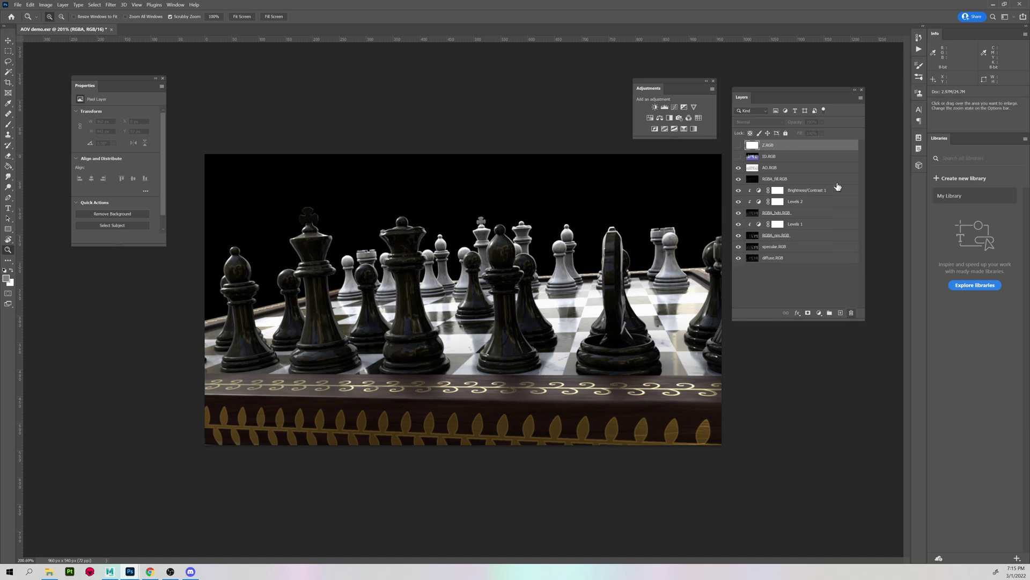
# Step: Show the ID.RGB layer, select the purple foreground queen with the Magic Wand and hide the layer to check the selection on the composite
pyautogui.click(739, 156)
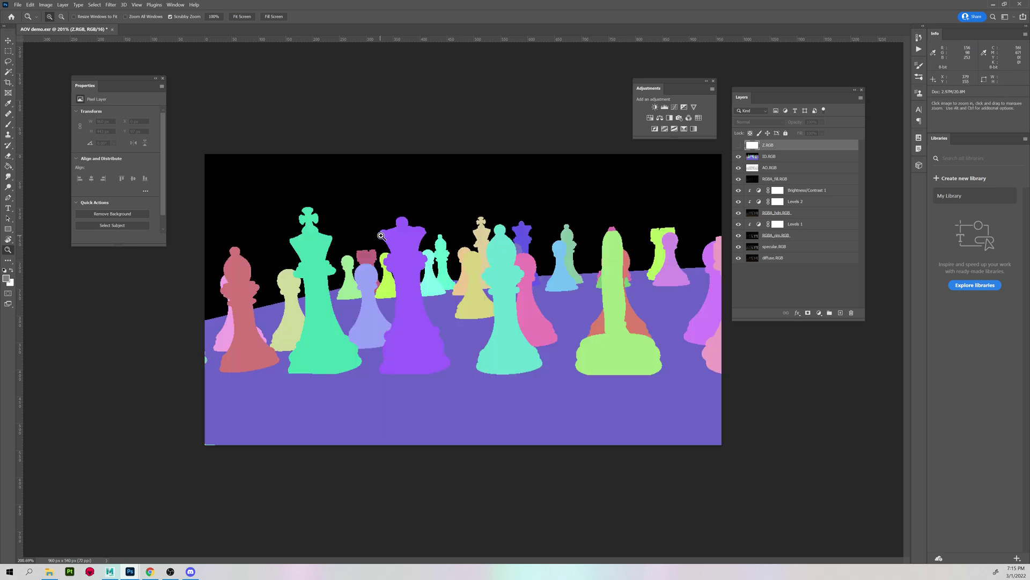
pyautogui.click(785, 156)
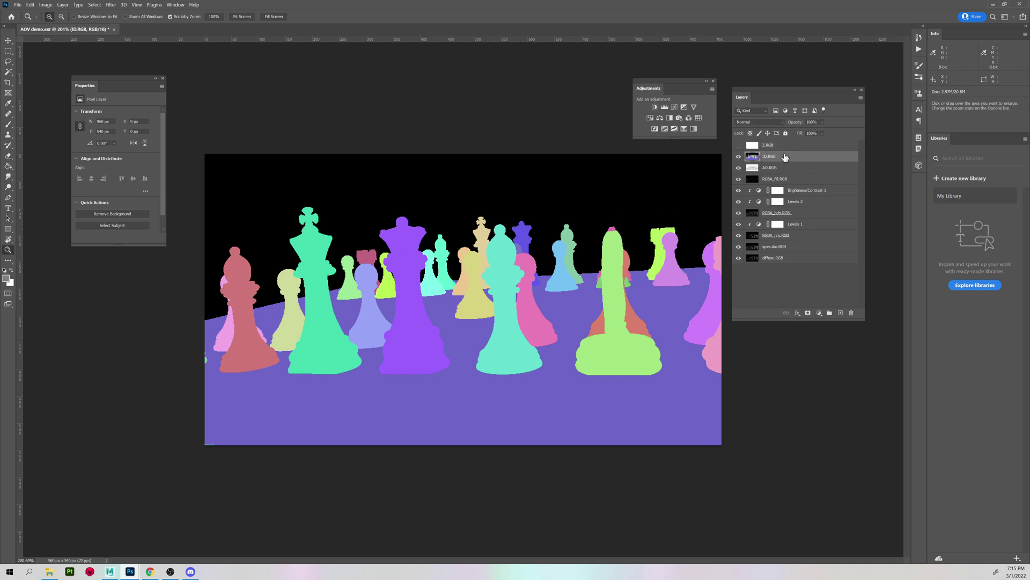
pyautogui.press('w')
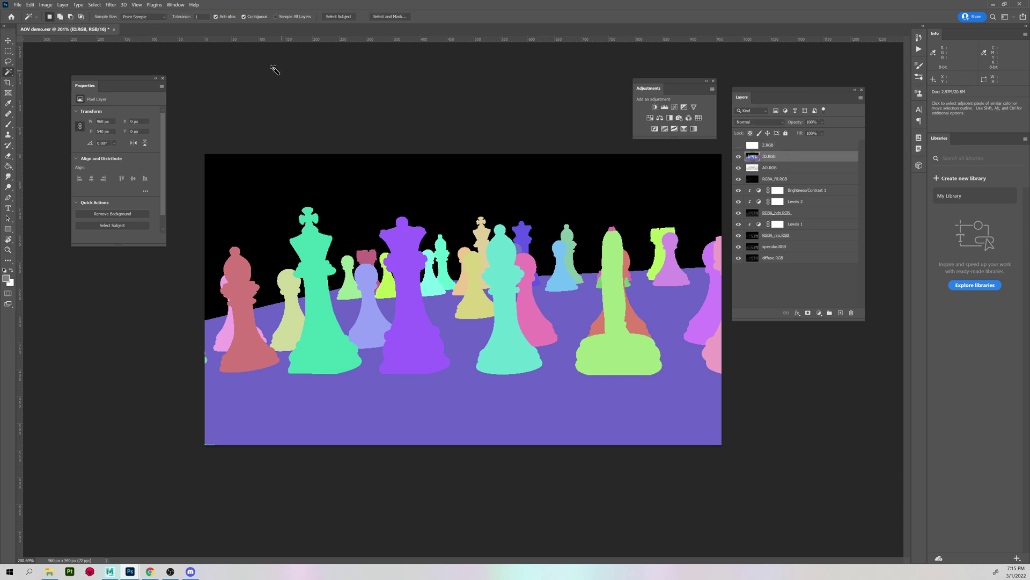
pyautogui.click(8, 71)
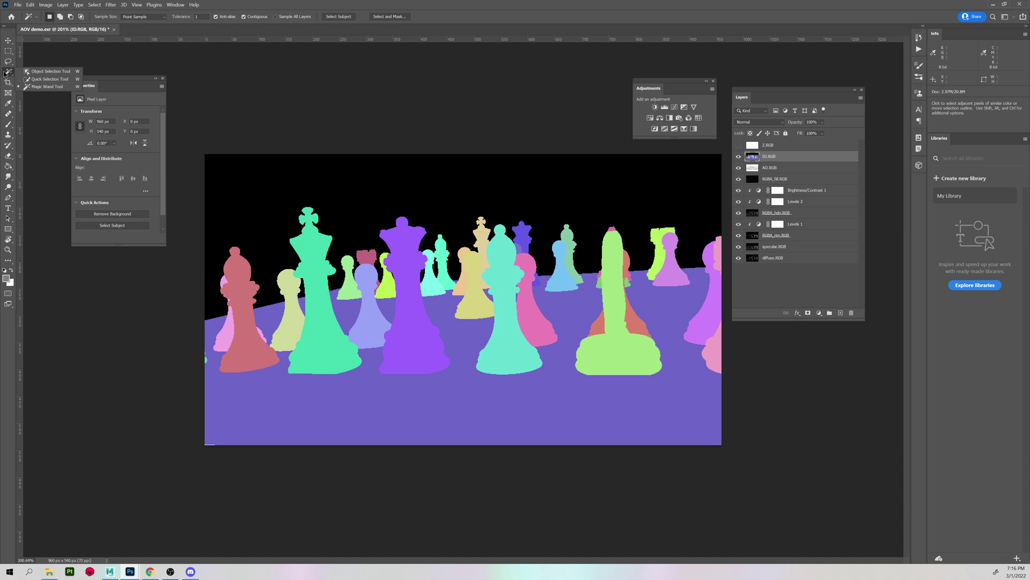
pyautogui.click(4, 74)
pyautogui.click(8, 71)
pyautogui.click(47, 87)
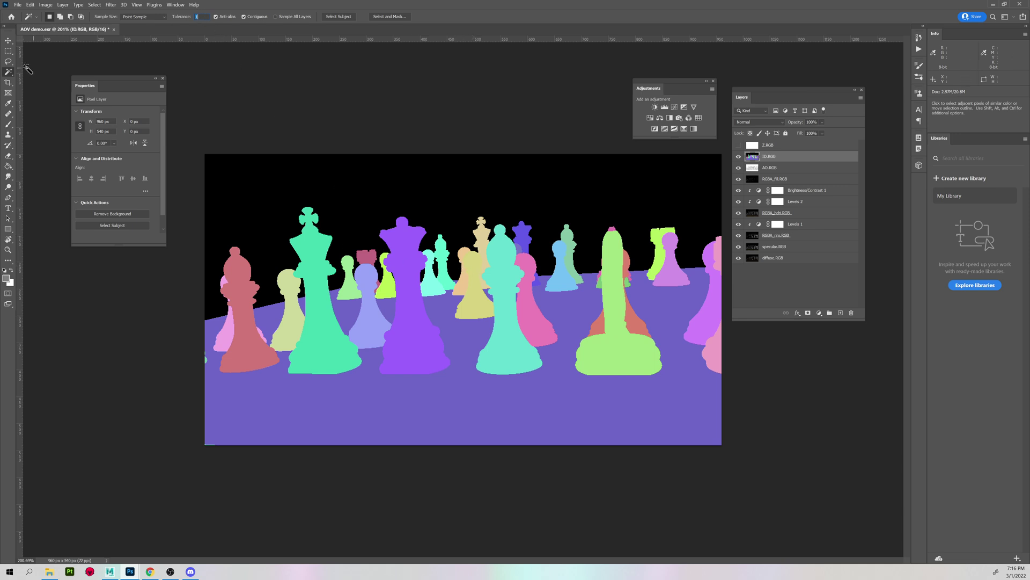
pyautogui.click(411, 239)
pyautogui.click(738, 156)
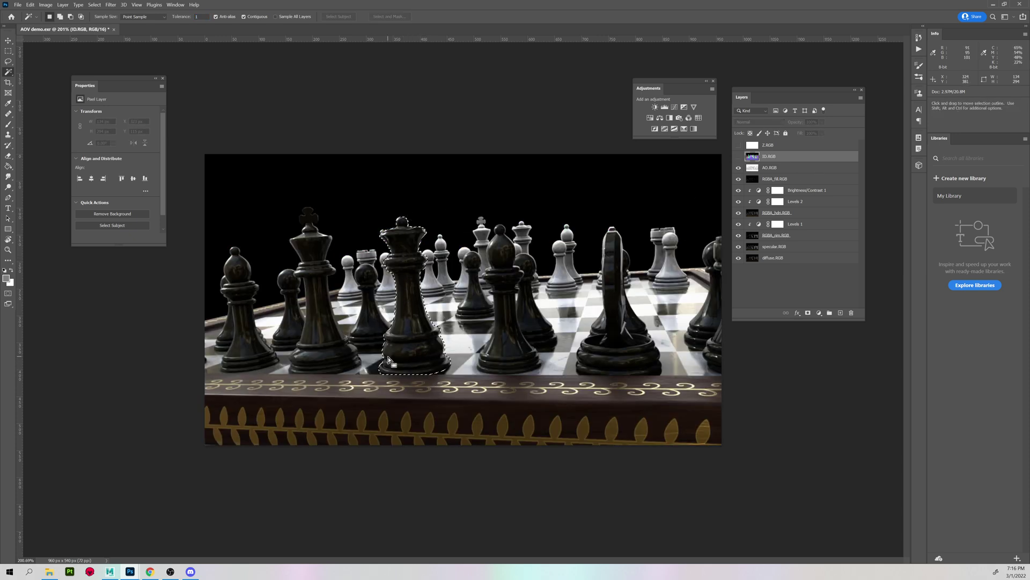
# Step: Show ID.RGB again, select the green piece in the back row with the Magic Wand and hide the ID pass
pyautogui.click(738, 156)
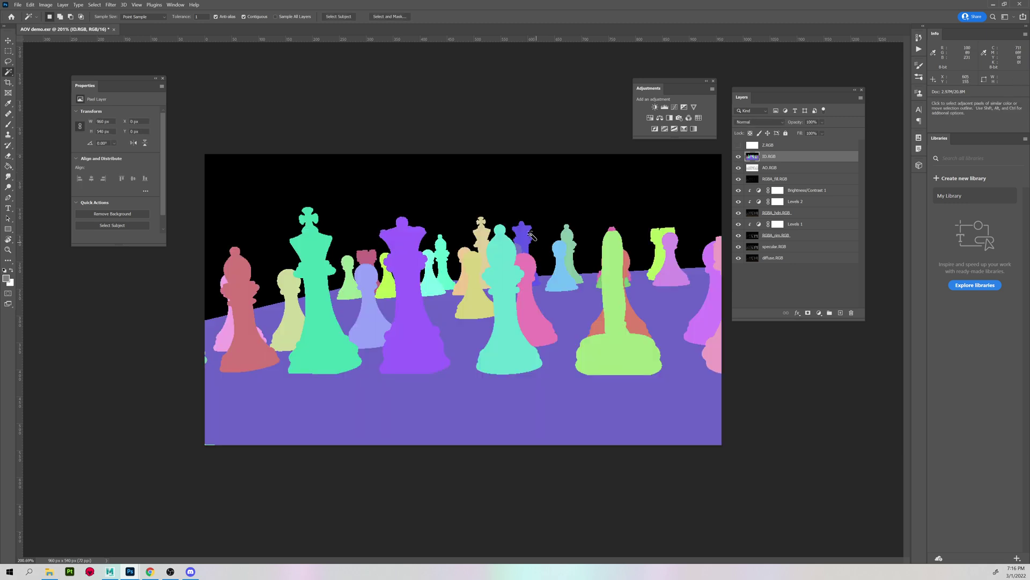
pyautogui.click(569, 235)
pyautogui.click(739, 156)
pyautogui.click(738, 156)
pyautogui.click(738, 156)
# Step: Show the Z.RGB layer to inspect it and delete it from the document
pyautogui.click(782, 149)
pyautogui.click(738, 145)
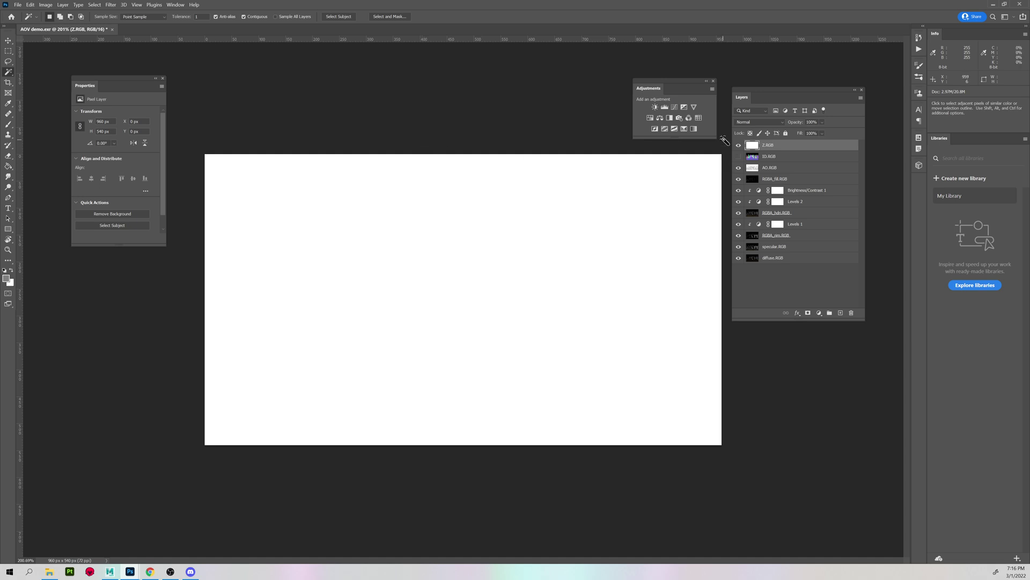
pyautogui.click(852, 313)
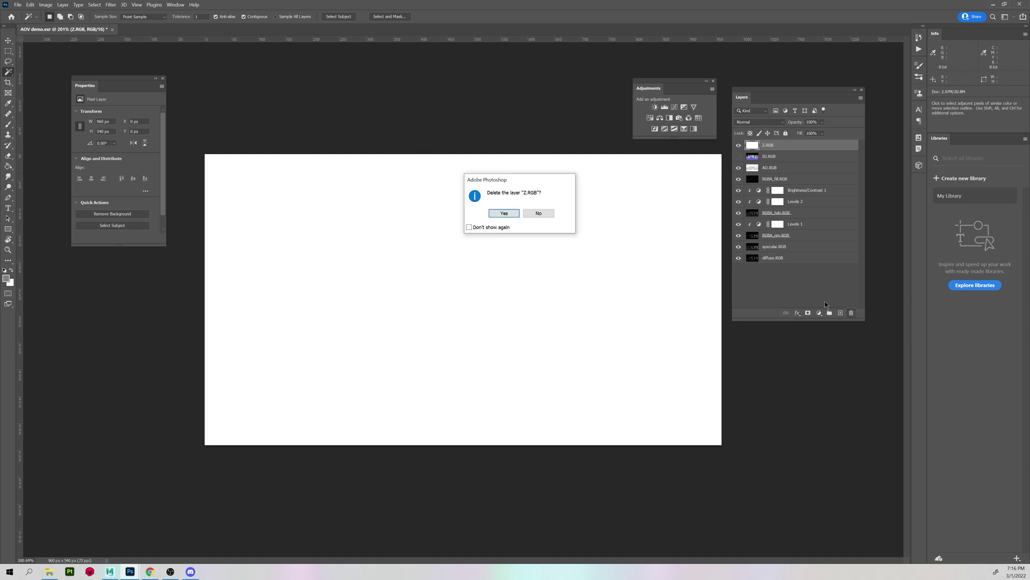
pyautogui.click(501, 215)
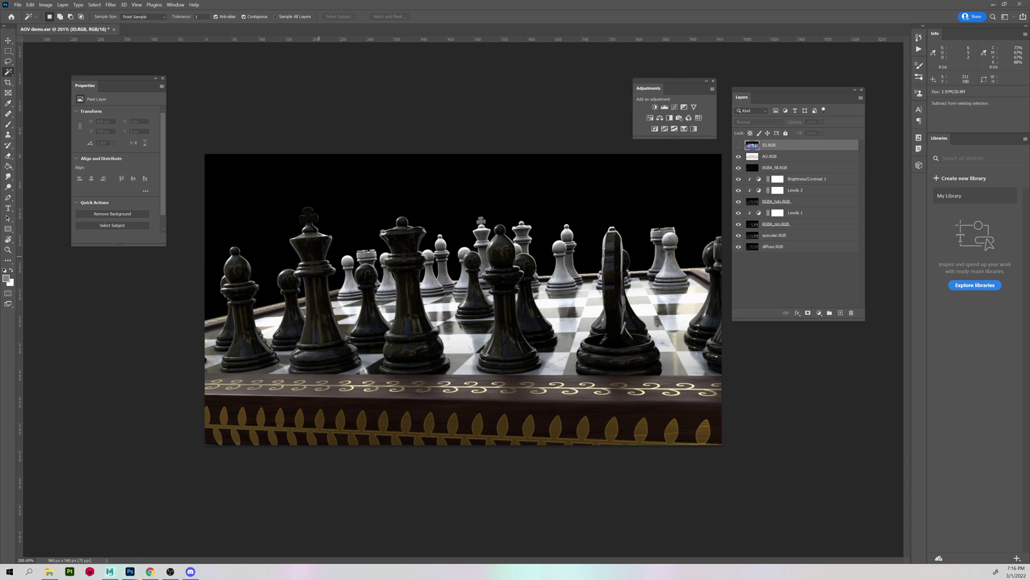
# Step: Switch to Maya, display the Z AOV in the Arnold RenderView and lower the exposure to -5
pyautogui.hotkey('alt', 'Tab')
pyautogui.click(145, 52)
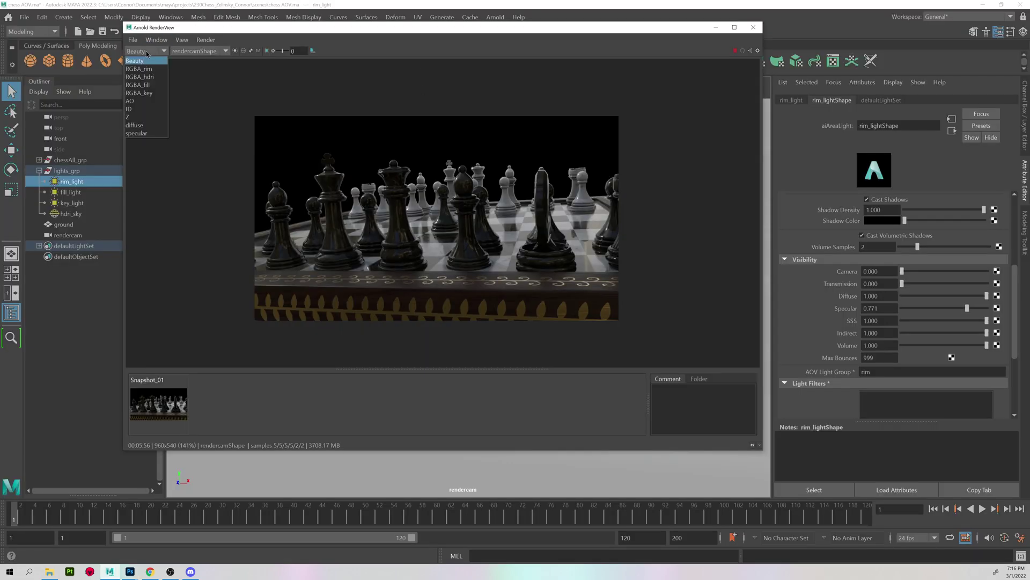
pyautogui.click(138, 117)
pyautogui.moveTo(277, 52); pyautogui.dragTo(272, 52)
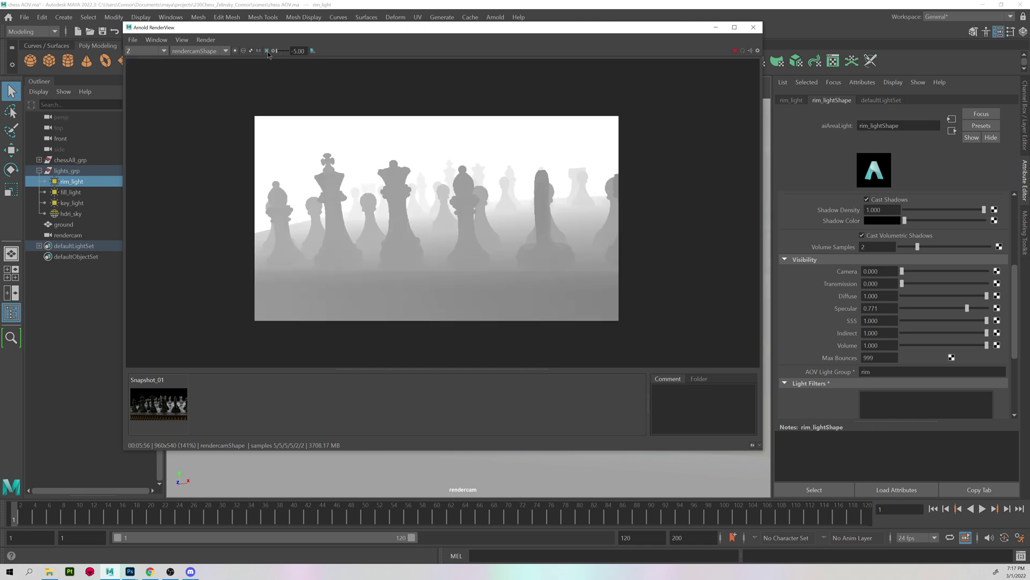
# Step: Save the displayed Z pass as an image named zdepth in the aov demo folder
pyautogui.click(133, 39)
pyautogui.click(154, 50)
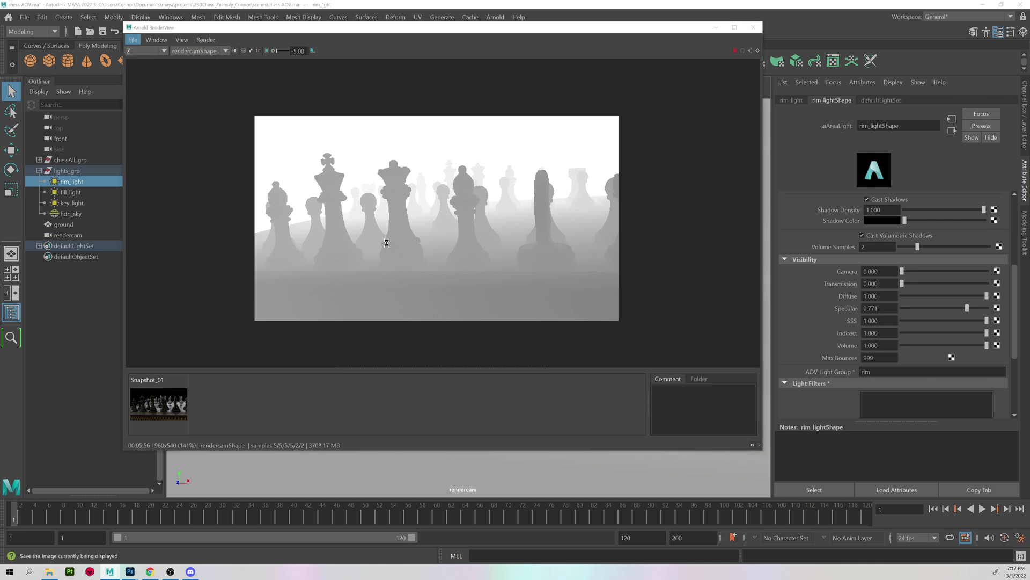
pyautogui.doubleClick(185, 81)
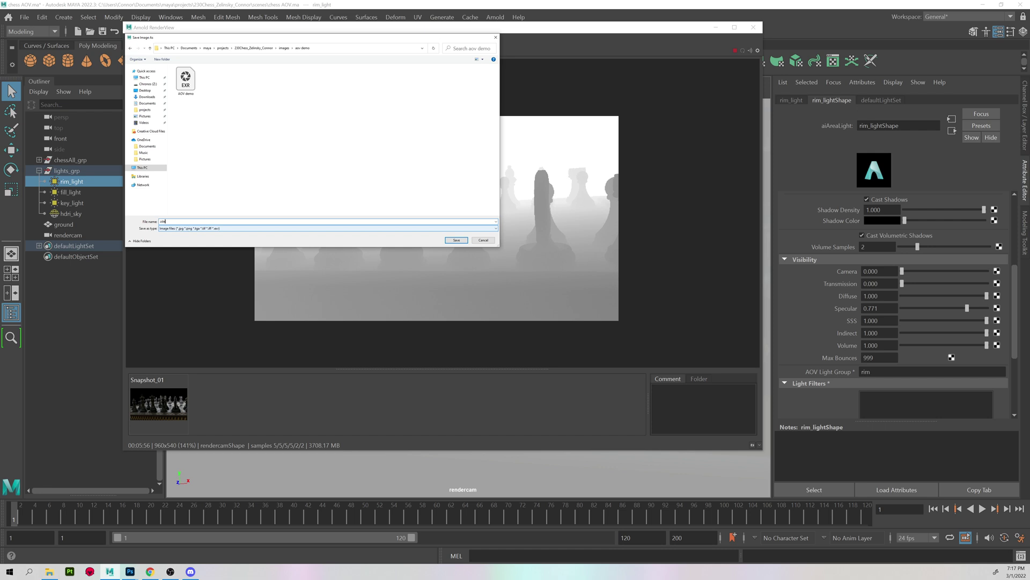
pyautogui.click(457, 240)
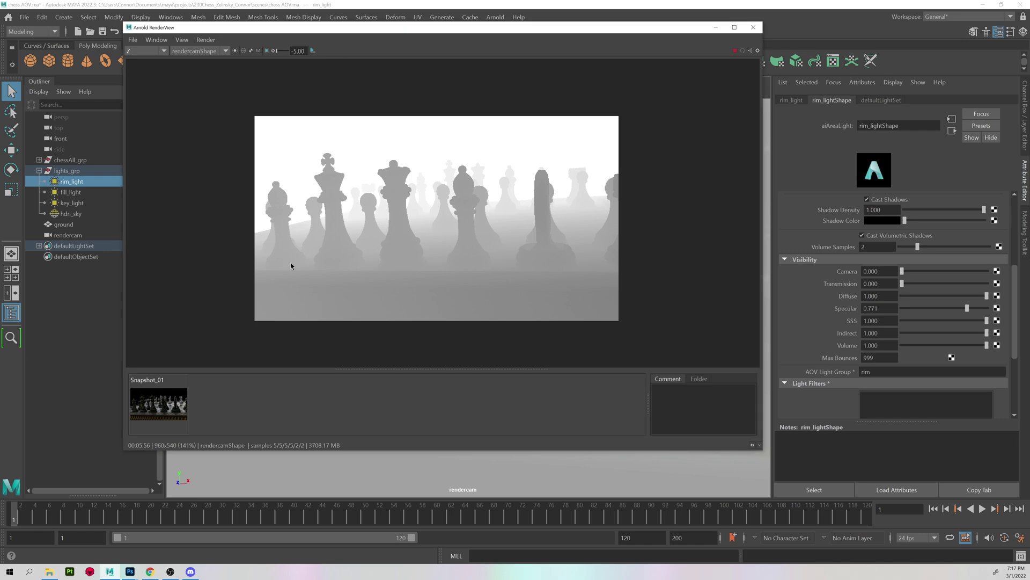
pyautogui.hotkey('alt', 'Tab')
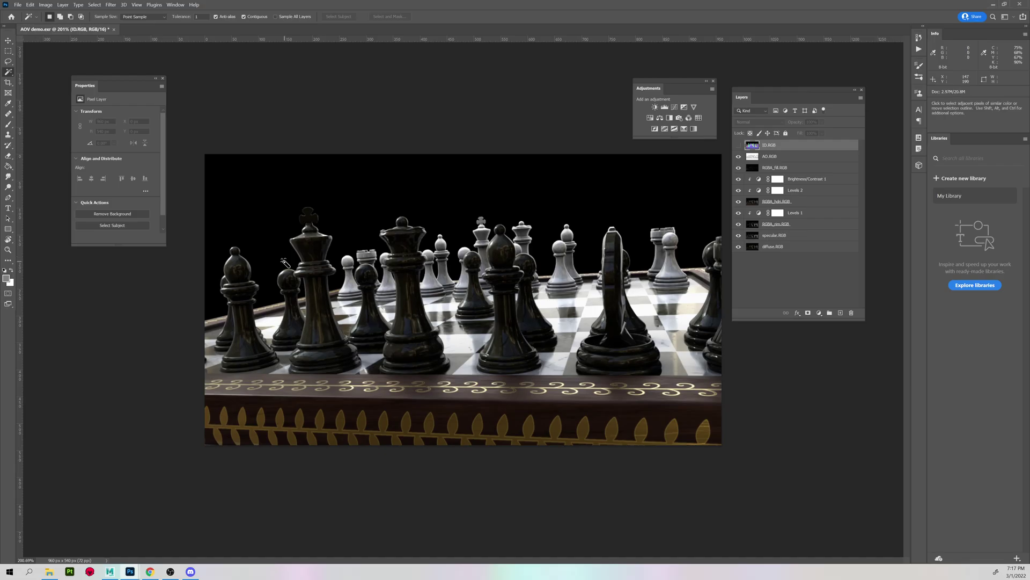
pyautogui.click(18, 5)
pyautogui.click(29, 20)
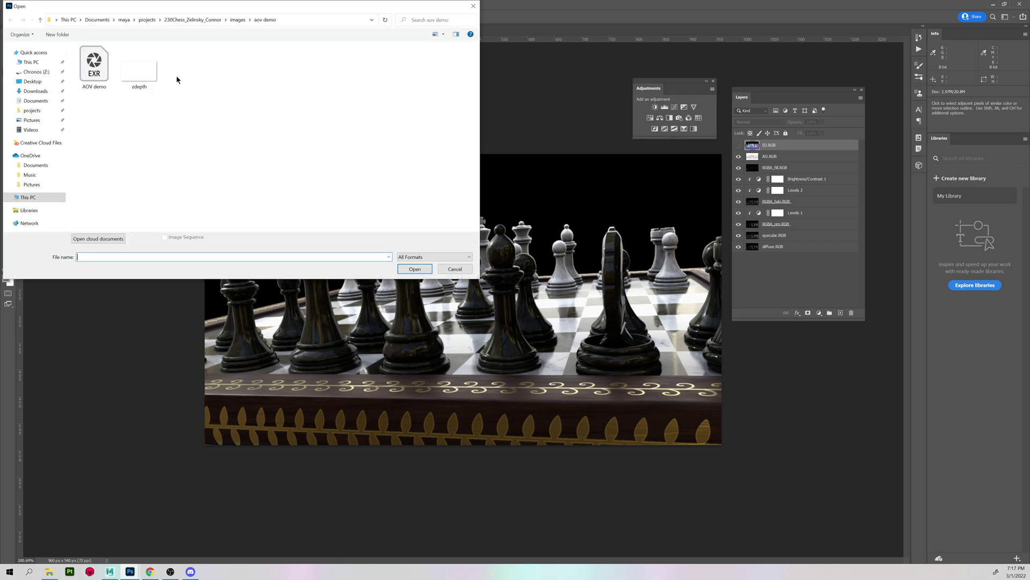
pyautogui.click(455, 269)
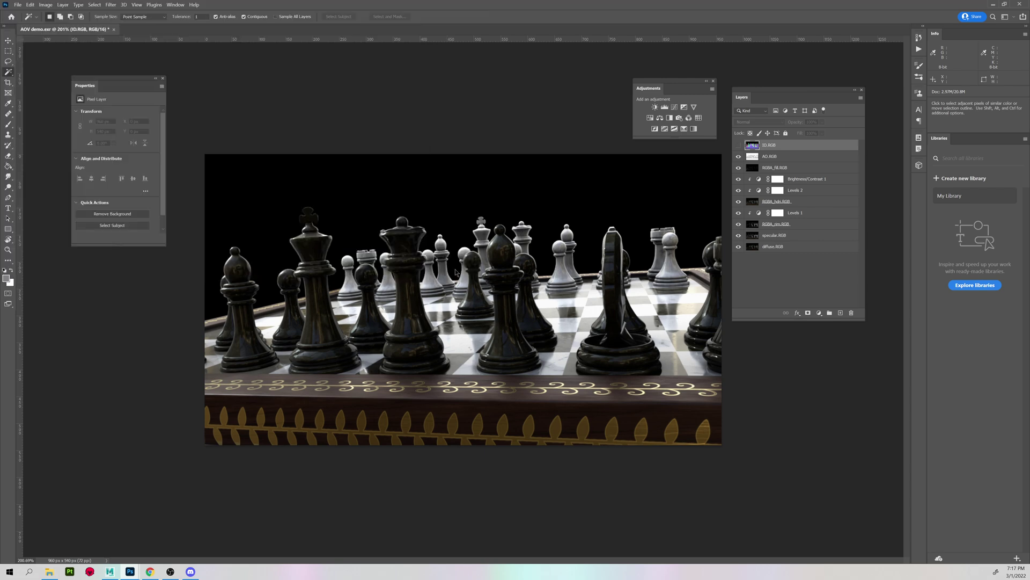
# Step: Switch back to Maya and save the displayed Z pass as zdepth.exr in the aov demo folder
pyautogui.hotkey('alt', 'Tab')
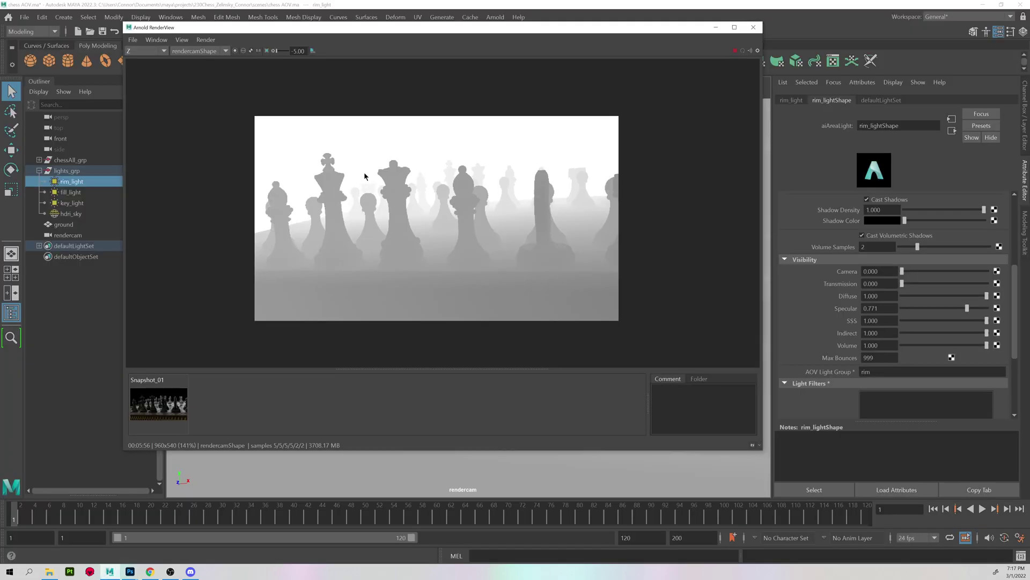
pyautogui.click(132, 40)
pyautogui.click(155, 52)
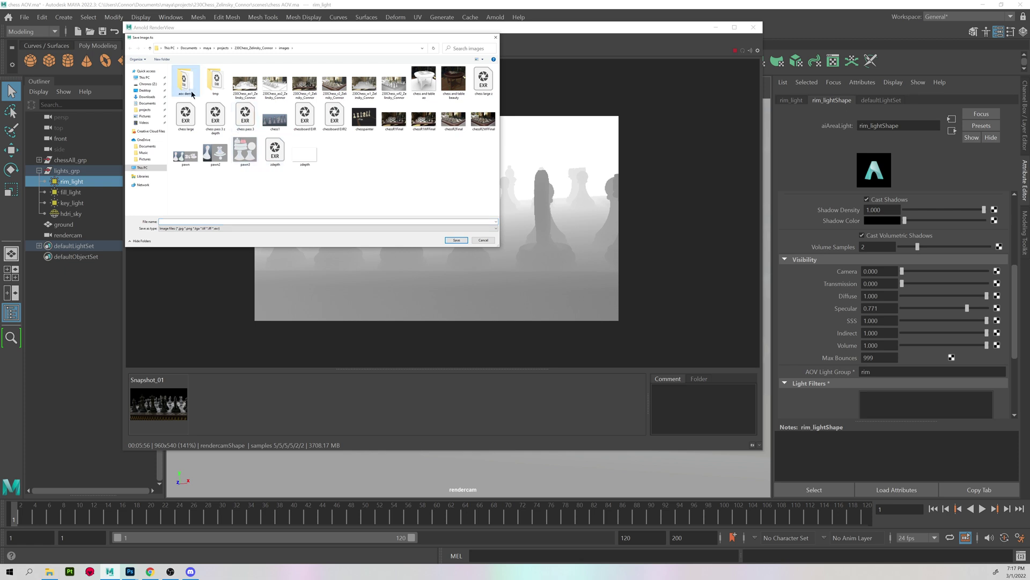
pyautogui.doubleClick(186, 87)
pyautogui.click(185, 220)
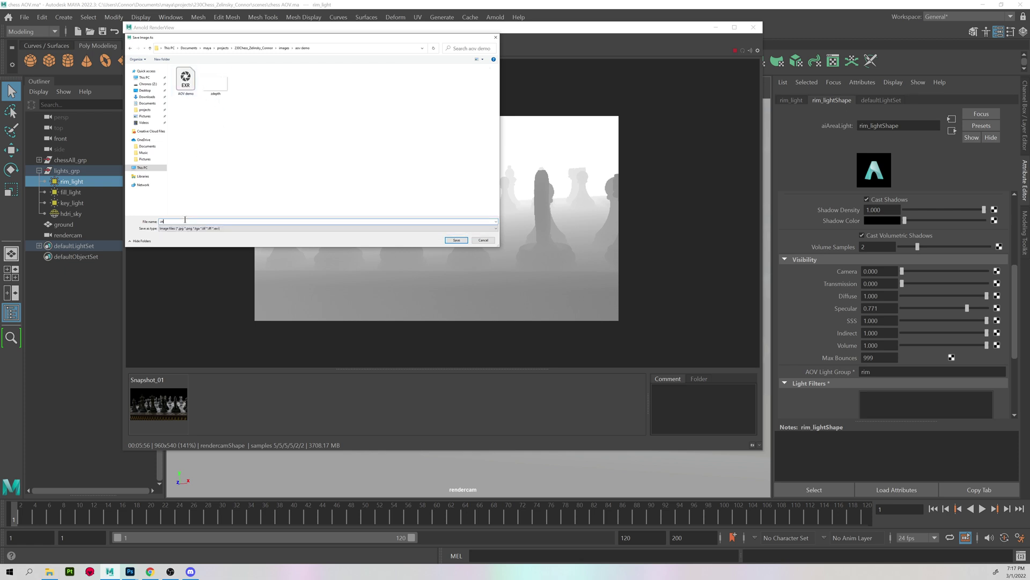
pyautogui.write('zdepth')
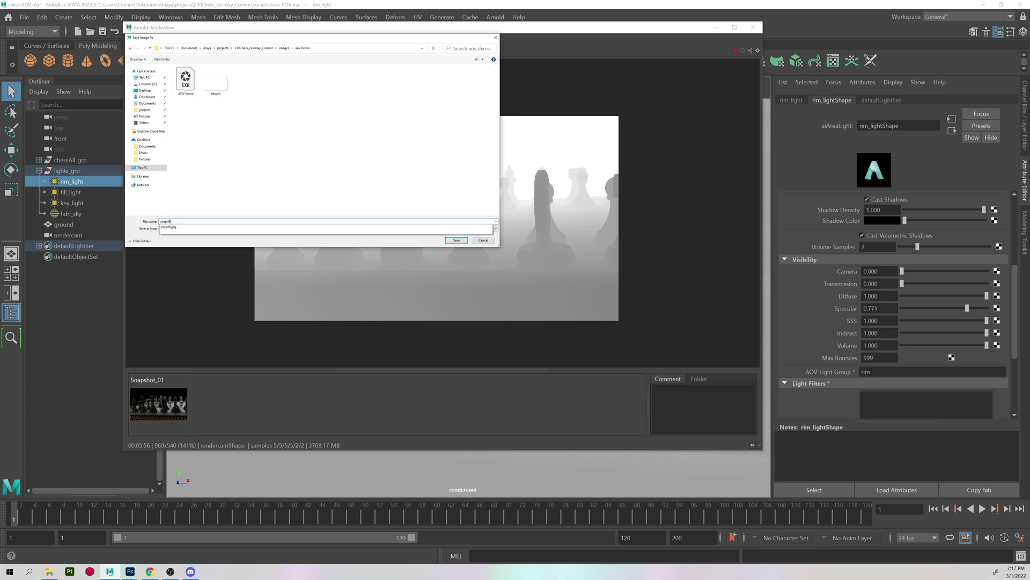
pyautogui.write('.exr')
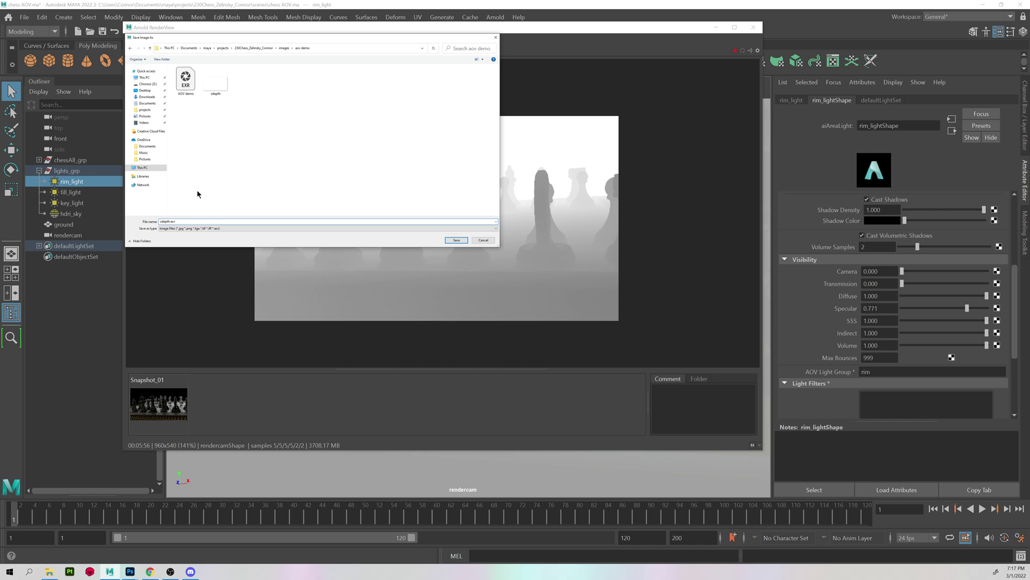
pyautogui.click(457, 240)
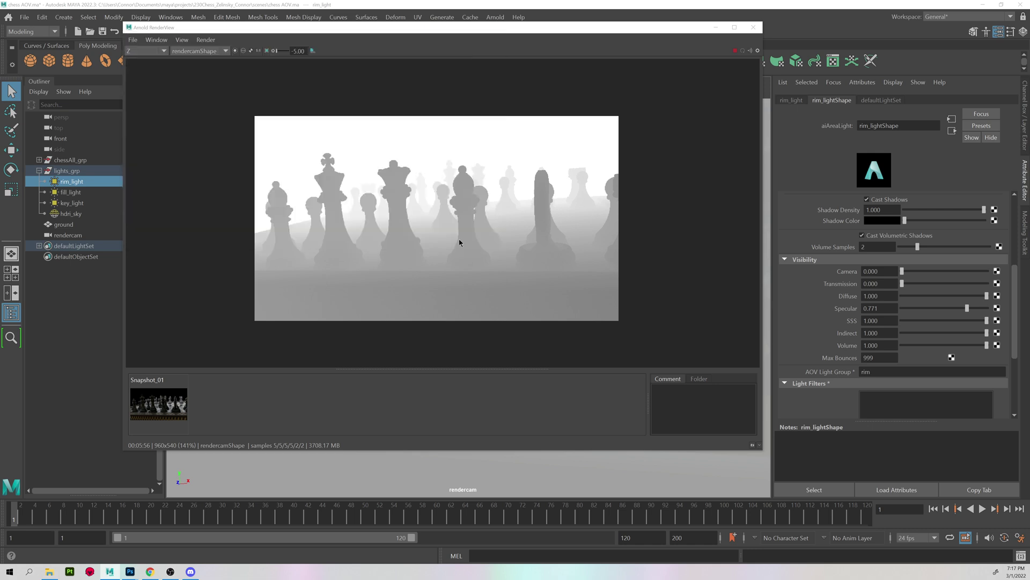
# Step: Switch to Photoshop, open zdepth.exr from the aov demo folder and enlarge it to about 211%
pyautogui.hotkey('alt', 'Tab')
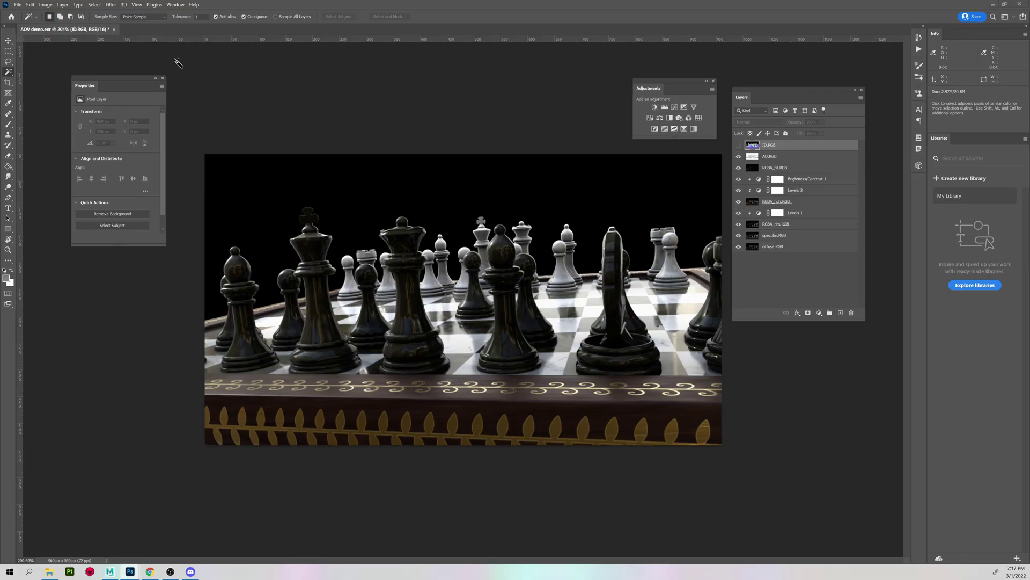
pyautogui.hotkey('ctrl', 'o')
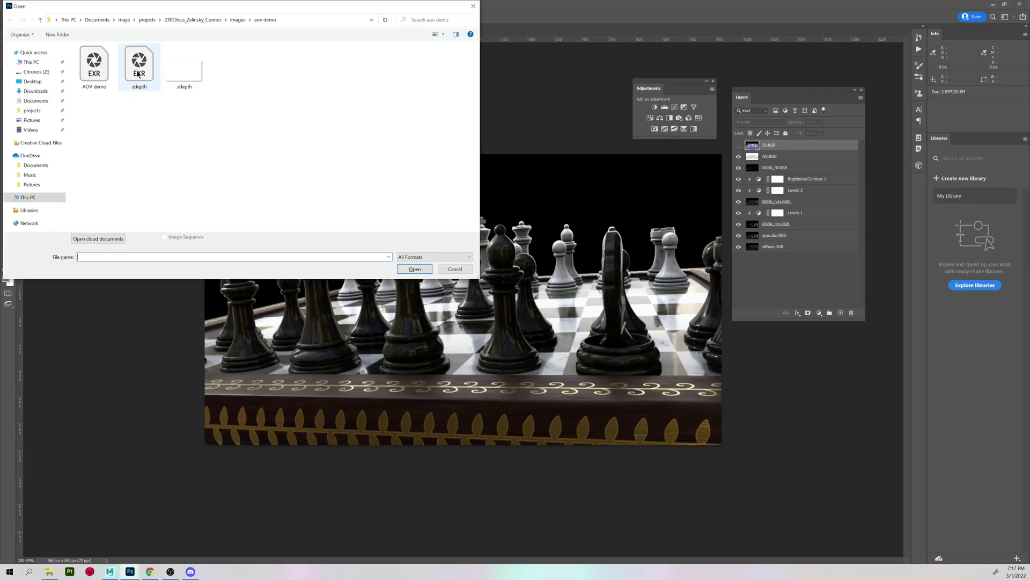
pyautogui.click(139, 69)
pyautogui.click(415, 269)
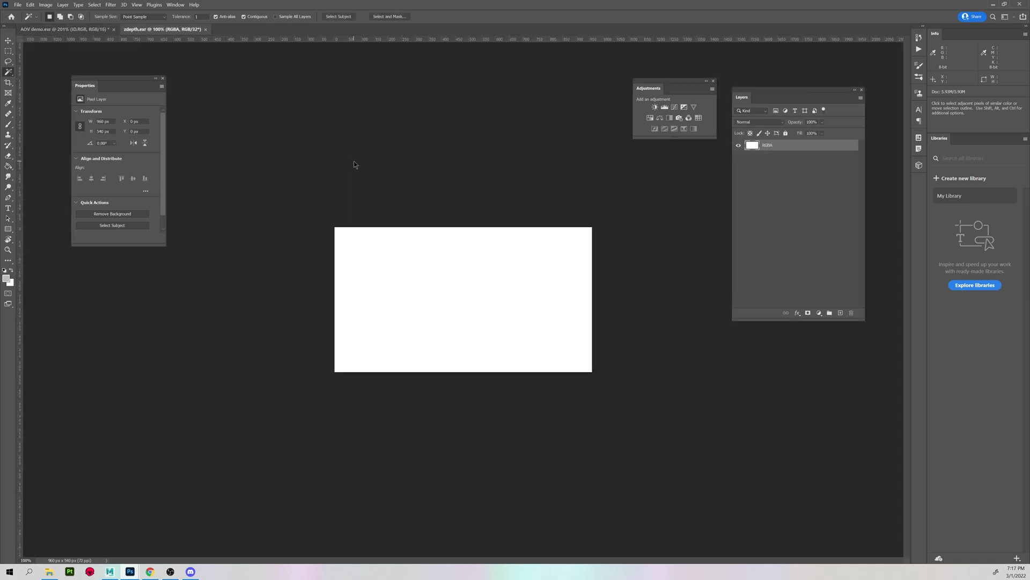
pyautogui.press('z')
pyautogui.moveTo(465, 267); pyautogui.dragTo(485, 269)
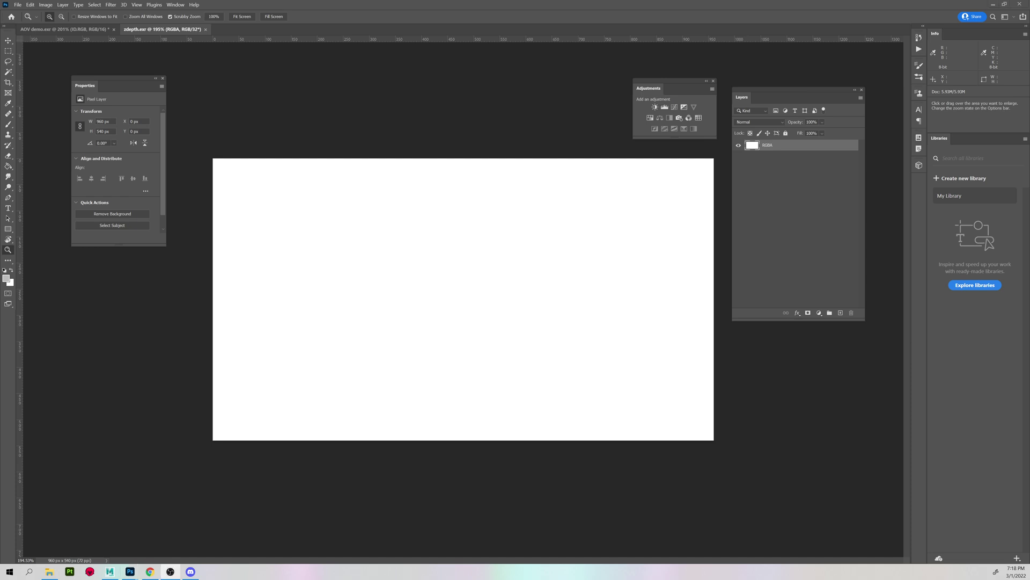
pyautogui.moveTo(485, 268); pyautogui.dragTo(489, 269)
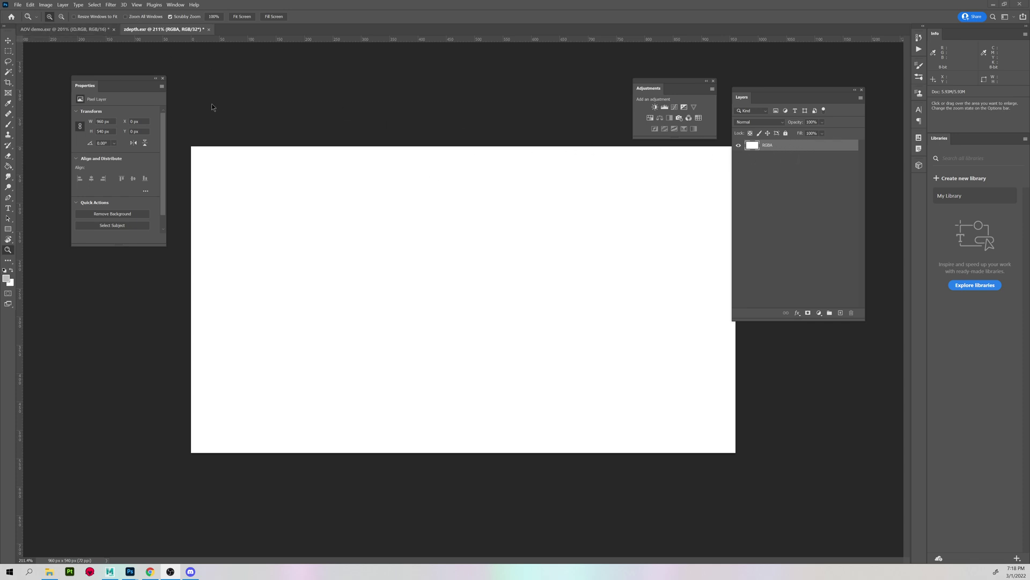
# Step: Add a Levels adjustment above the RGBA layer and lower its white output level to 2
pyautogui.click(665, 108)
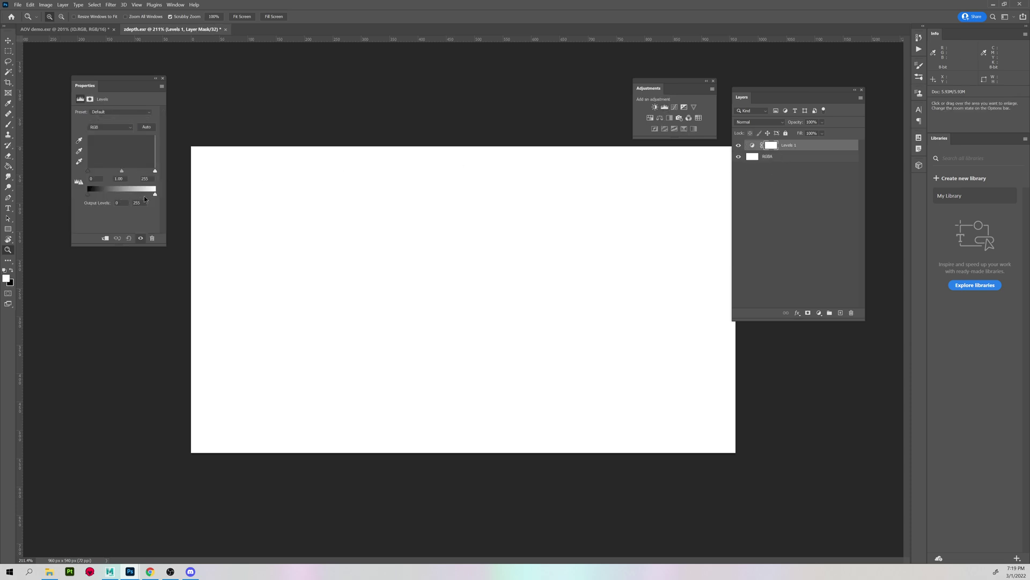
pyautogui.moveTo(155, 192); pyautogui.dragTo(89, 198)
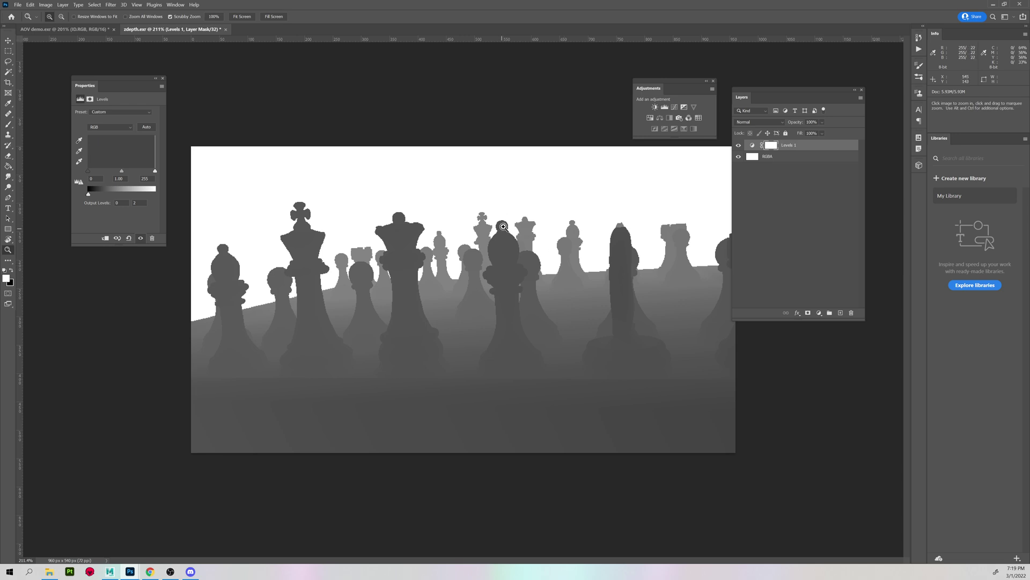
# Step: Convert the depth image to 16 Bits/Channel, merging its layers and accepting the Default HDR Toning settings
pyautogui.click(47, 5)
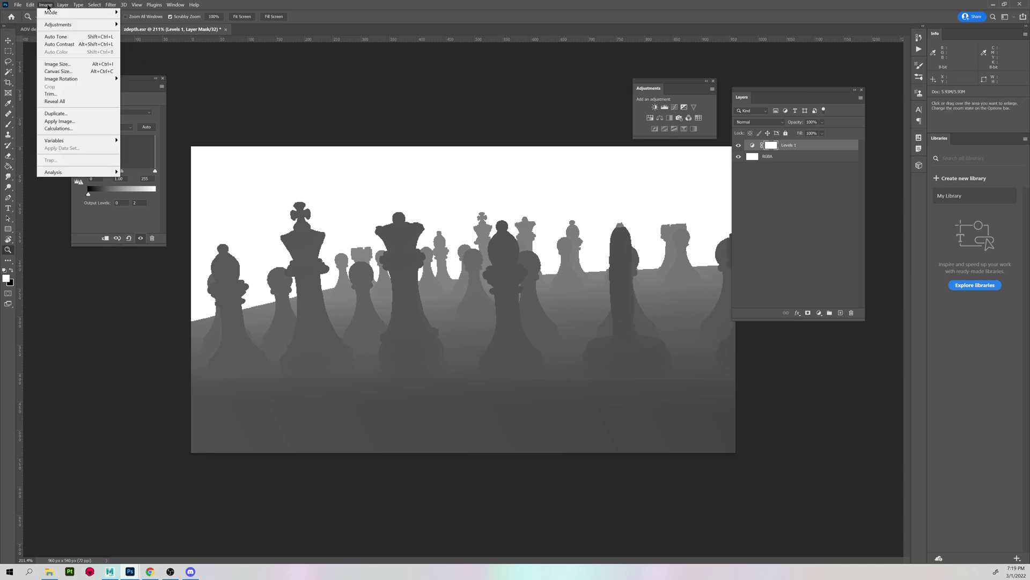
pyautogui.moveTo(49, 15)
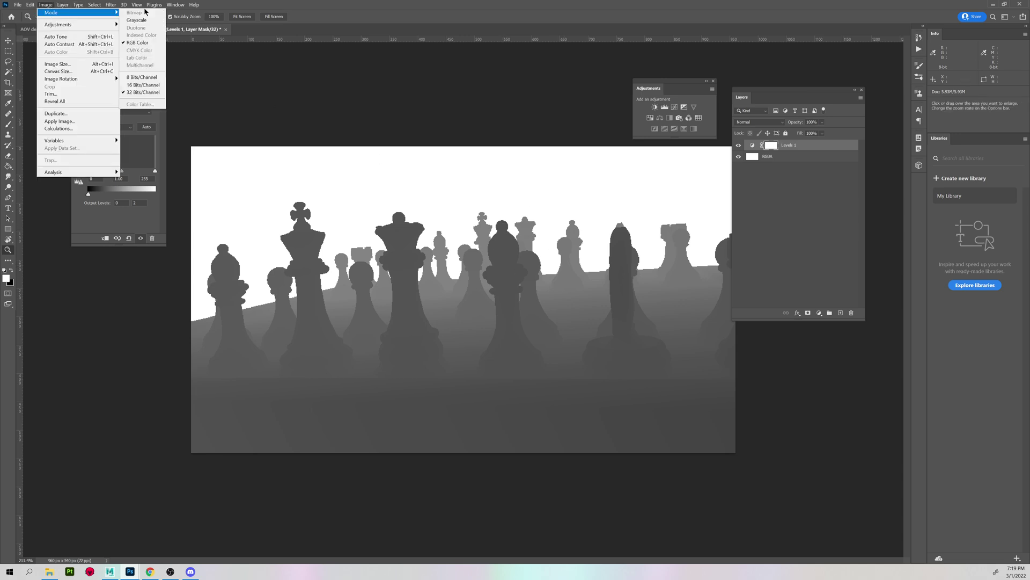
pyautogui.click(136, 86)
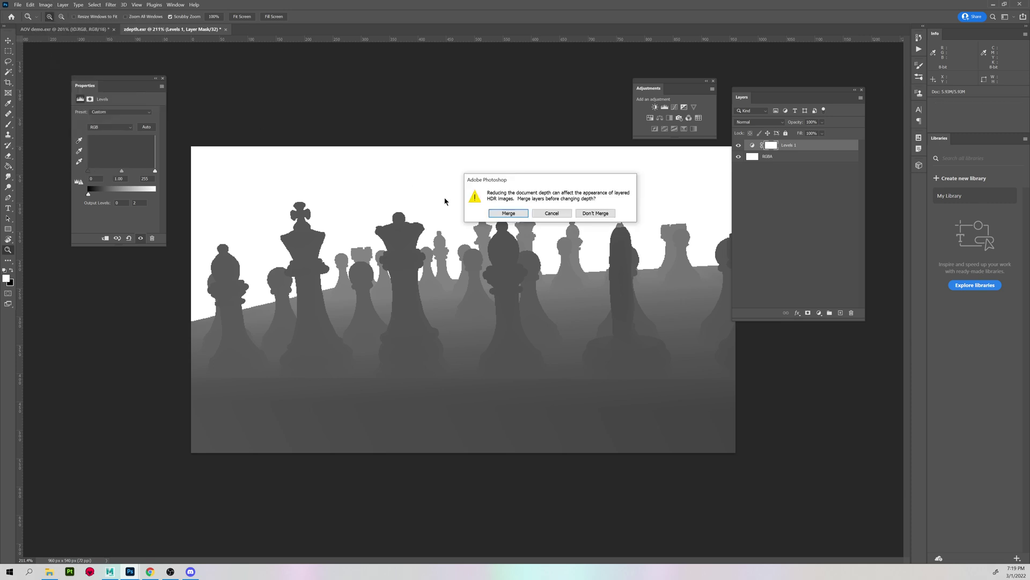
pyautogui.click(508, 213)
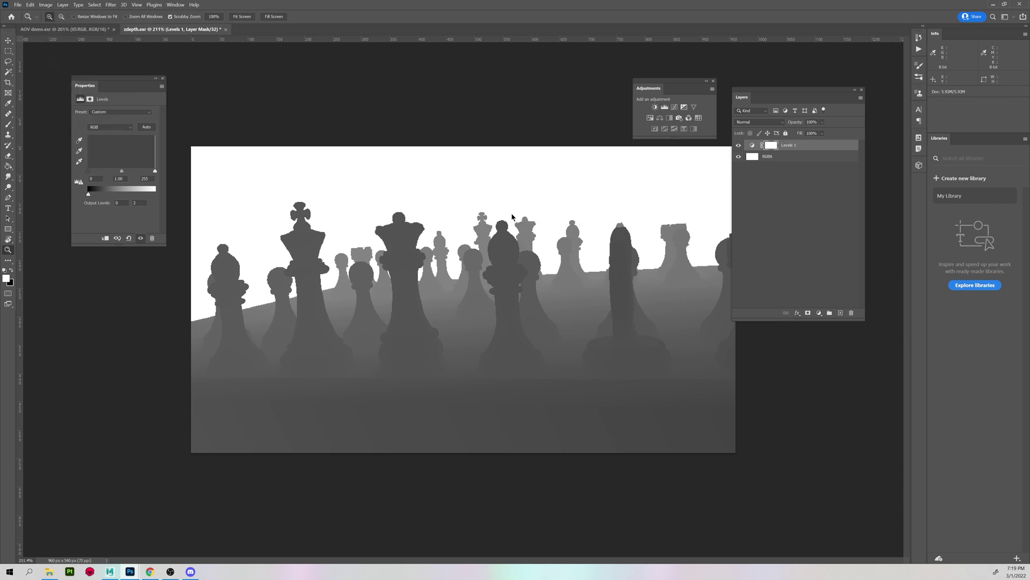
pyautogui.press('i')
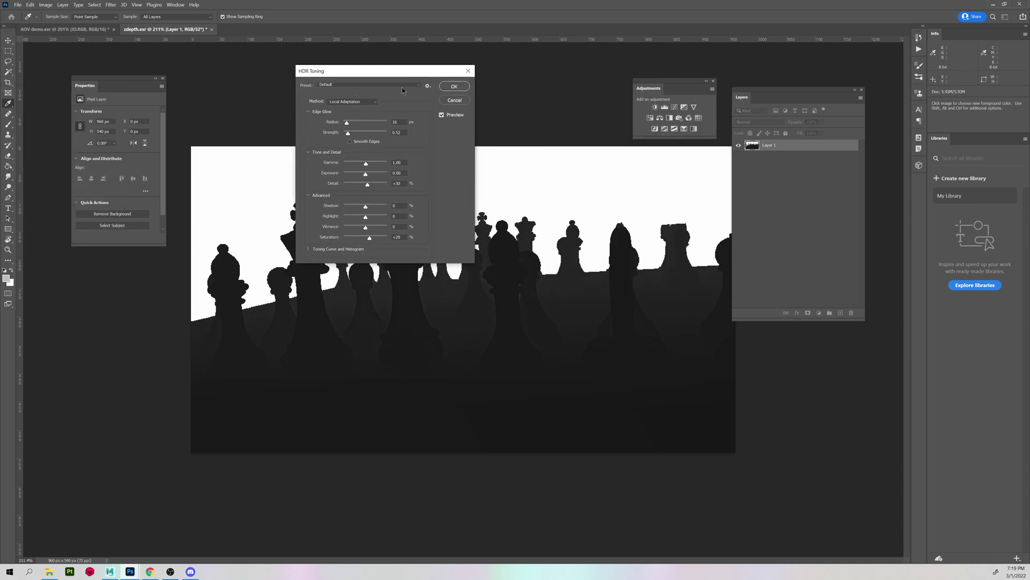
pyautogui.click(454, 86)
pyautogui.press('z')
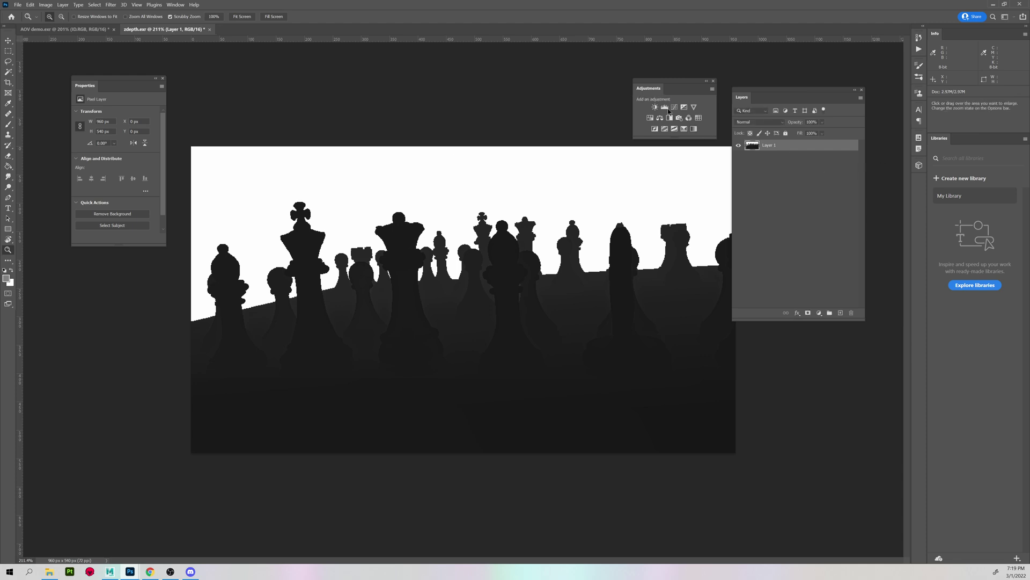
# Step: Add a Levels adjustment to the converted depth image with input levels of 36, 2.62 and 72
pyautogui.click(665, 105)
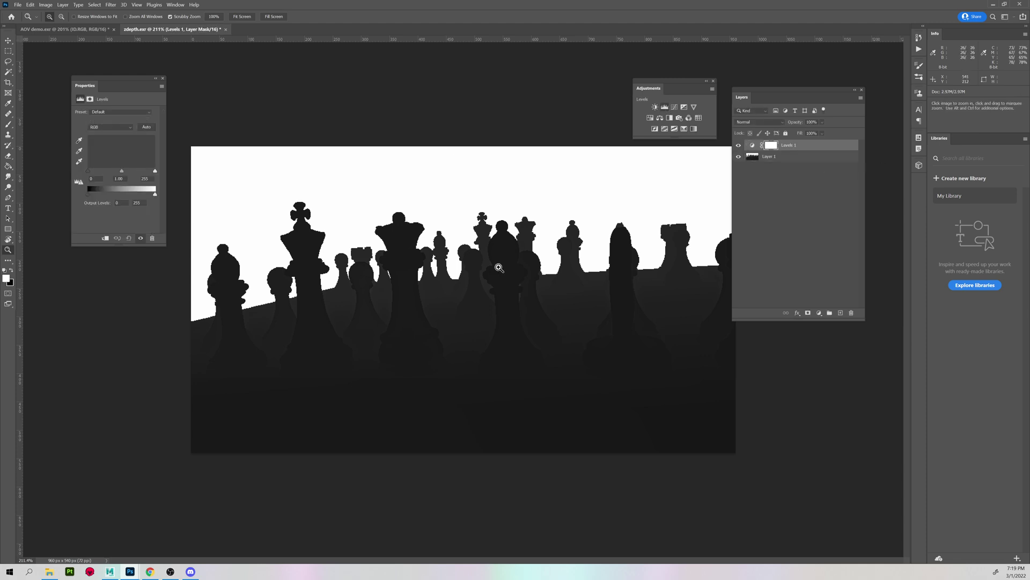
pyautogui.moveTo(122, 172); pyautogui.dragTo(76, 172)
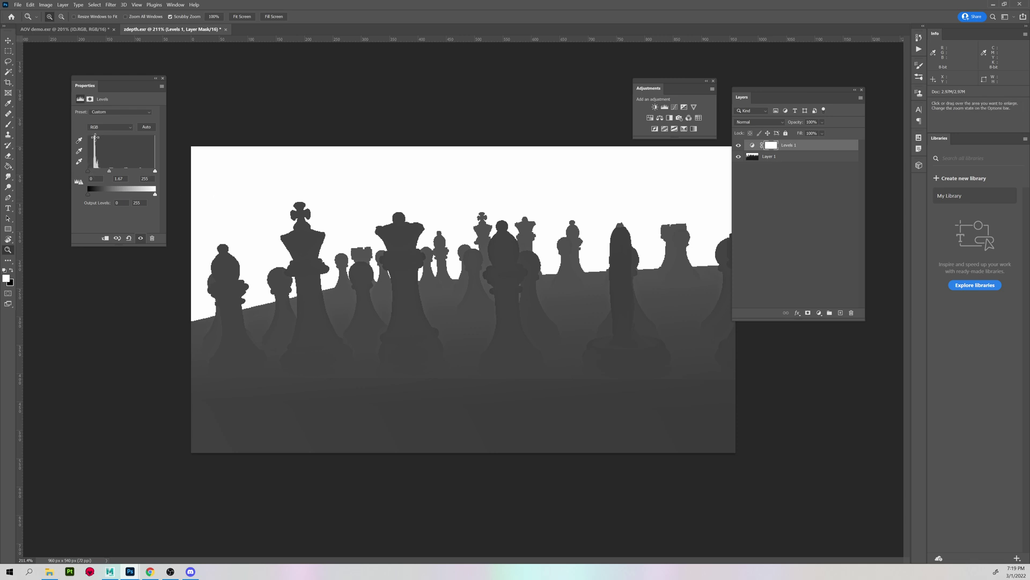
pyautogui.moveTo(88, 172); pyautogui.dragTo(94, 173)
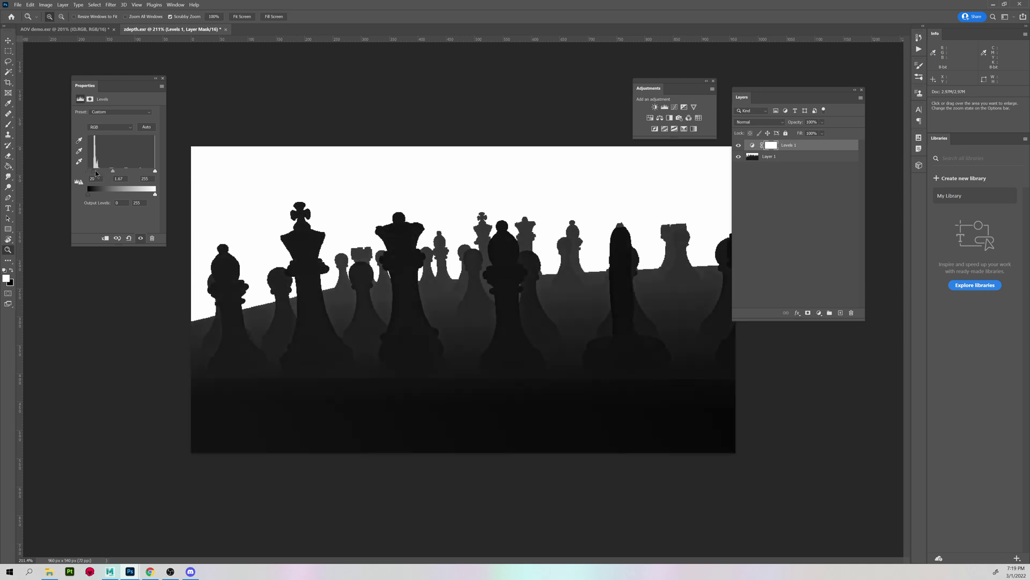
pyautogui.moveTo(89, 171); pyautogui.dragTo(87, 171)
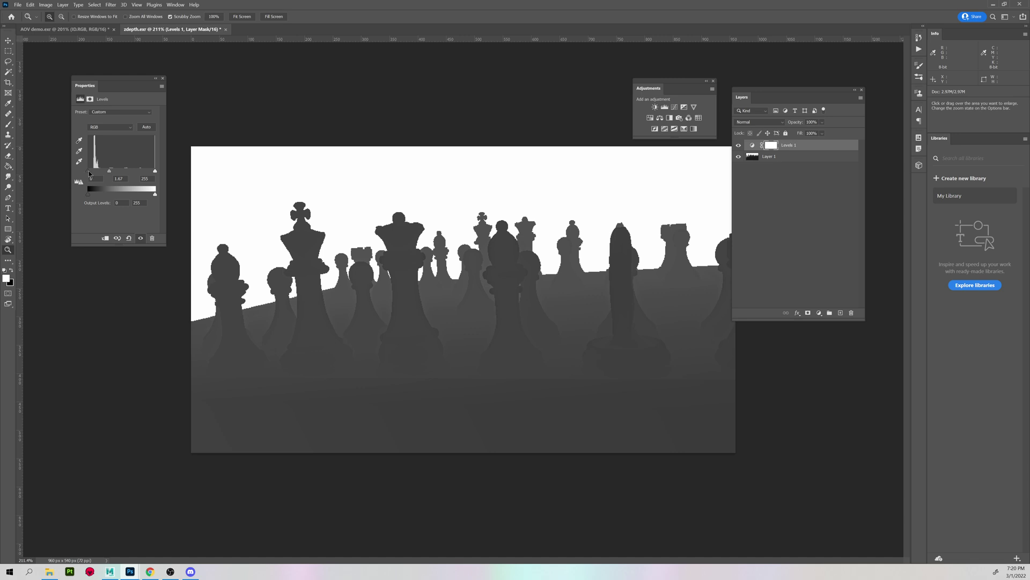
pyautogui.moveTo(88, 171); pyautogui.dragTo(94, 172)
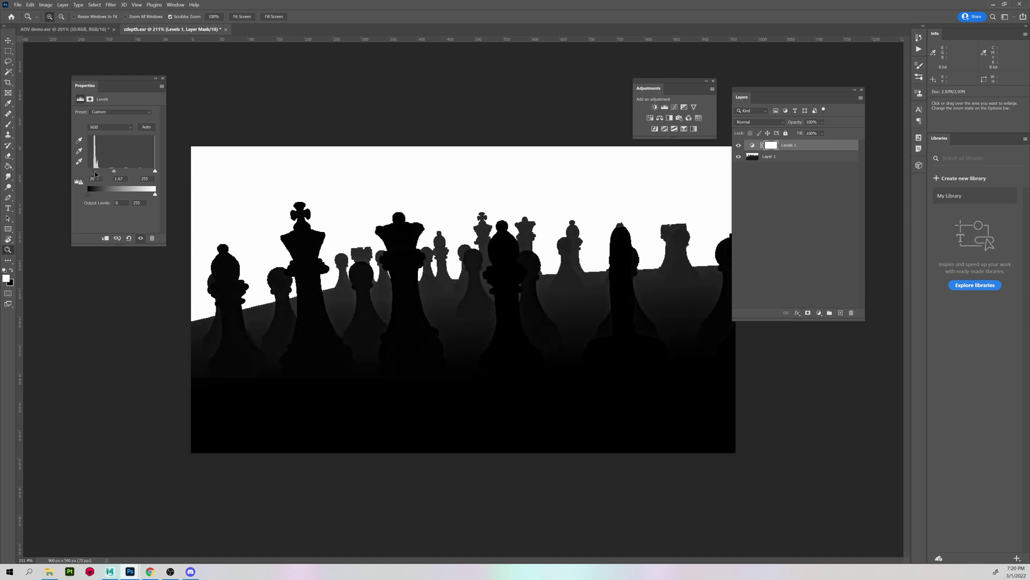
pyautogui.moveTo(113, 171)
pyautogui.mouseDown()
pyautogui.moveTo(124, 171)
pyautogui.moveTo(104, 175)
pyautogui.moveTo(138, 172)
pyautogui.moveTo(107, 173)
pyautogui.mouseUp()
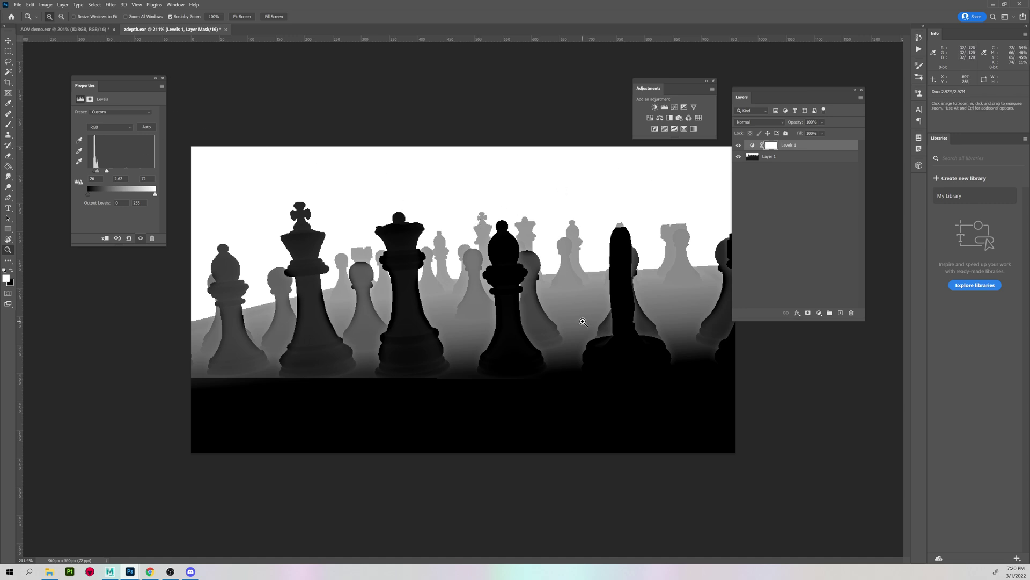
# Step: Stamp the levelled depth image into a new merged layer on top and hide the two layers beneath it
pyautogui.click(792, 157)
pyautogui.click(812, 146)
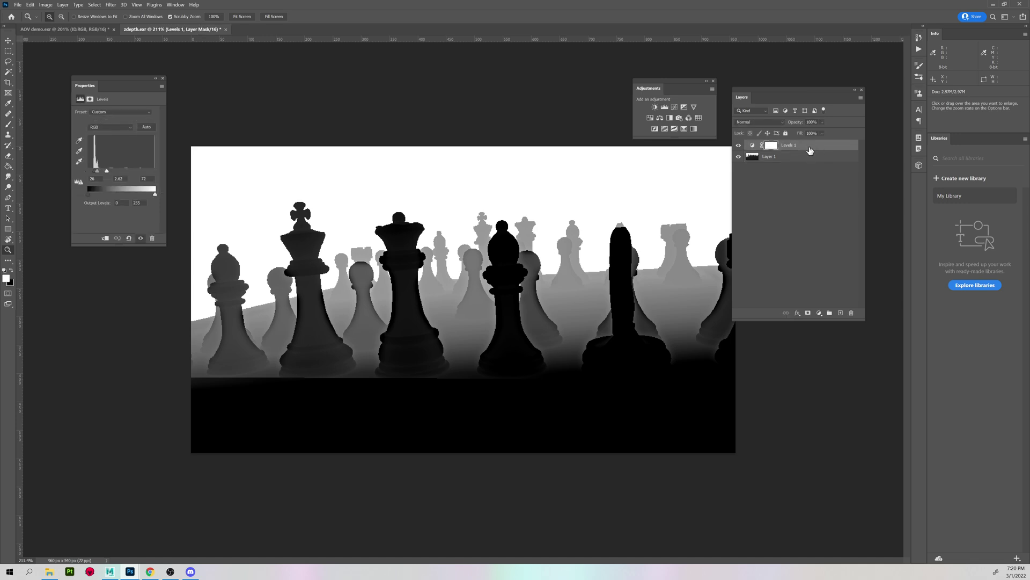
pyautogui.press('alt')
pyautogui.hotkey('ctrl', 'shift', 'alt', 'n')
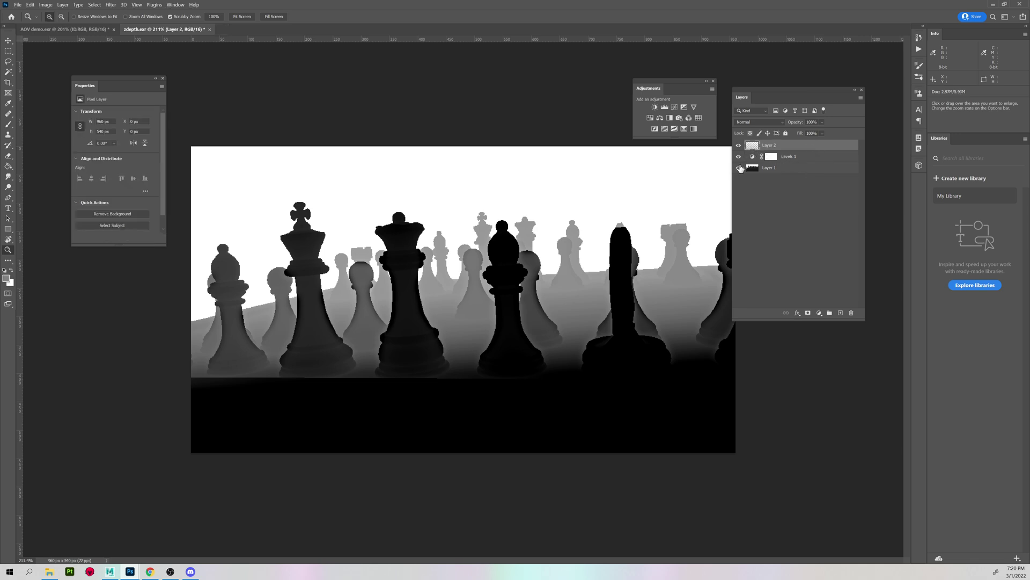
pyautogui.moveTo(740, 168); pyautogui.dragTo(739, 156)
# Step: Paste the merged depth image into AOV demo.exr as the top layer and check it against the composite
pyautogui.click(91, 30)
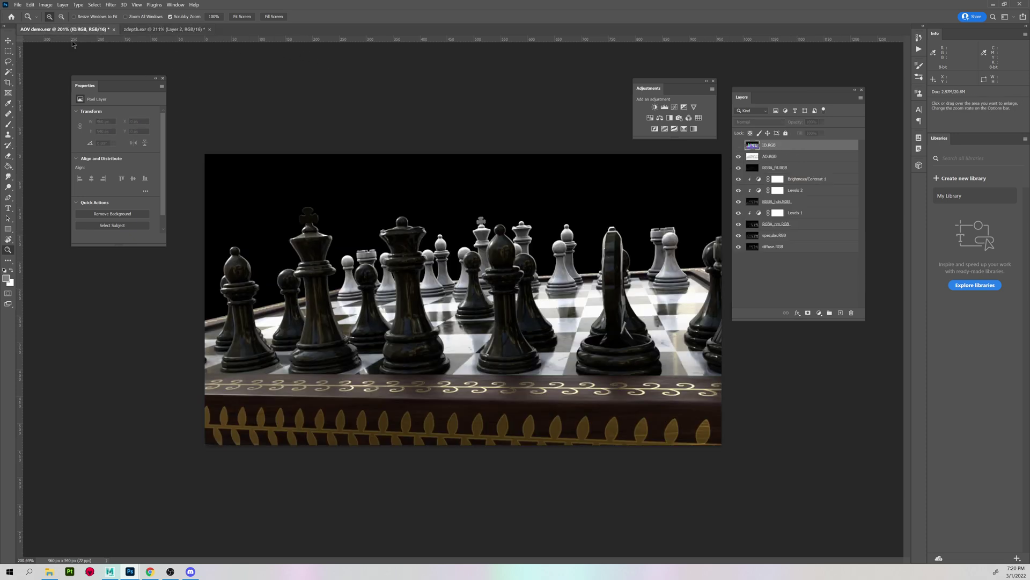
pyautogui.hotkey('ctrl', 'v')
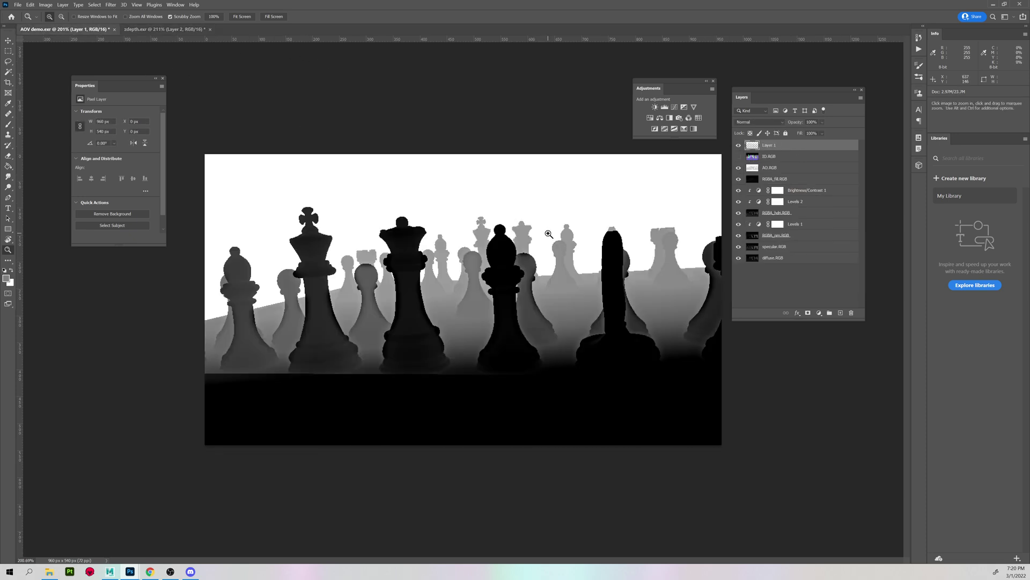
pyautogui.click(738, 145)
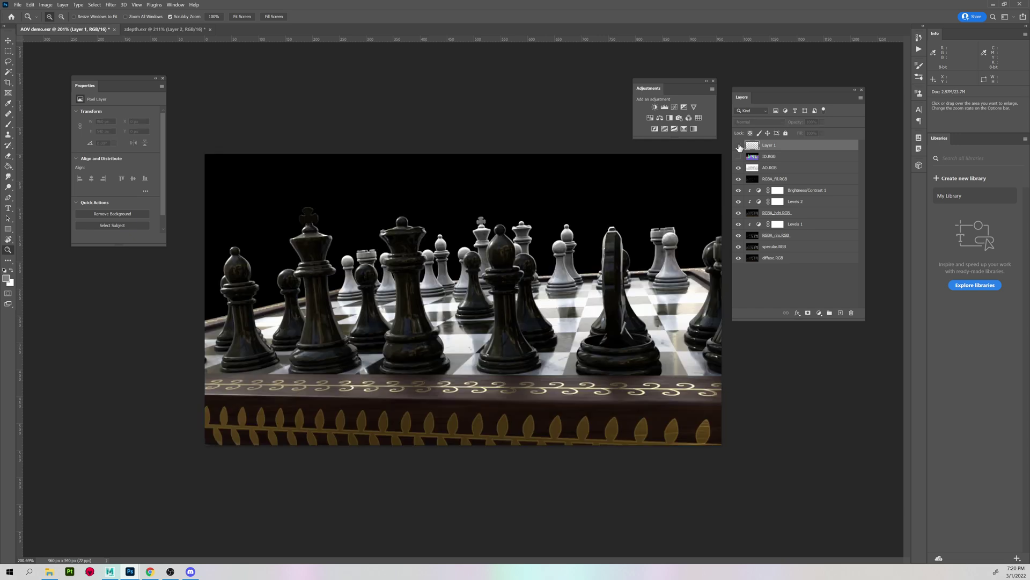
pyautogui.click(738, 145)
pyautogui.press('v')
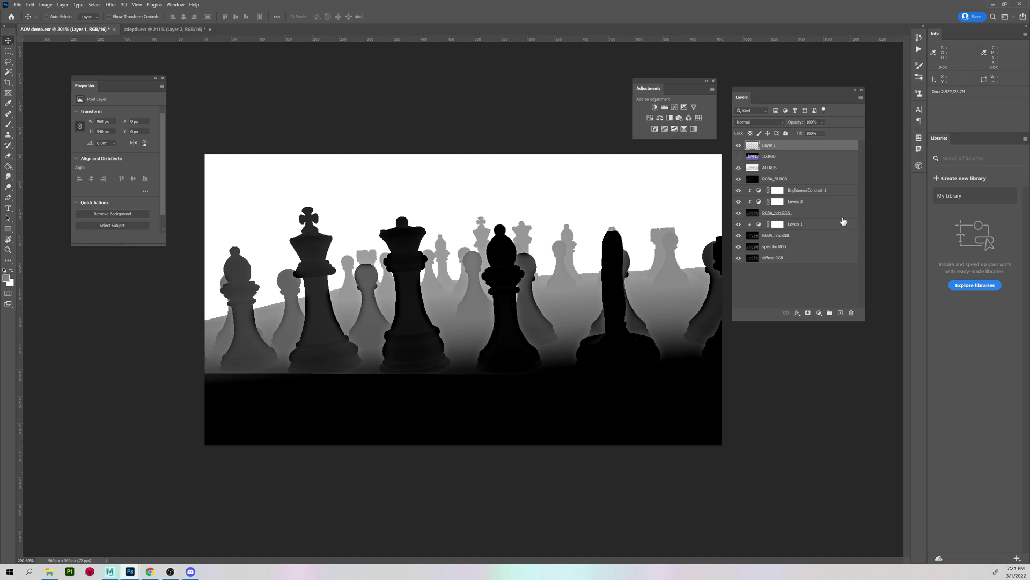
# Step: Display the channels of AOV demo.exr, preview the existing Alpha 1 channel and delete it
pyautogui.moveTo(472, 94); pyautogui.dragTo(565, 92)
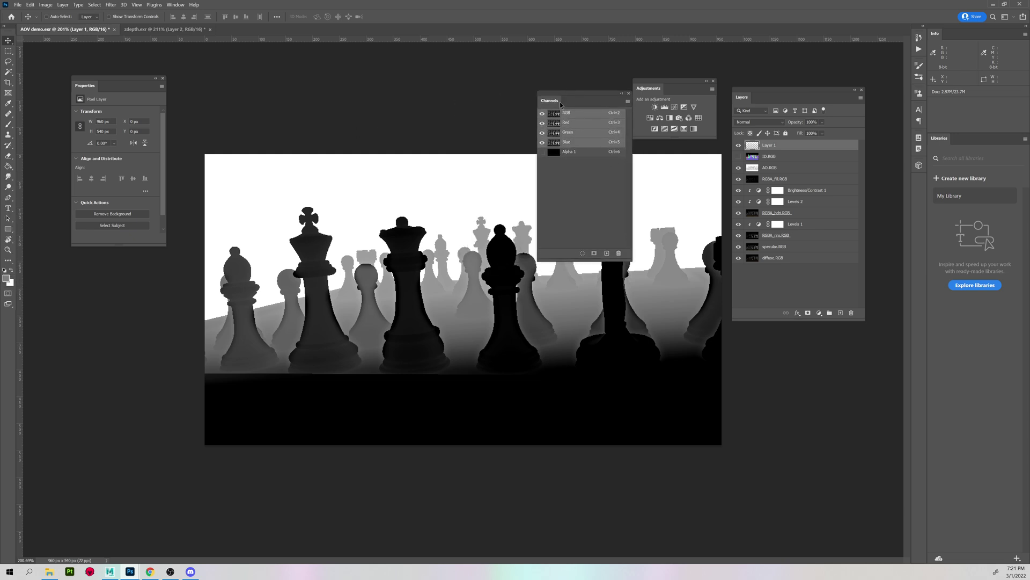
pyautogui.click(176, 5)
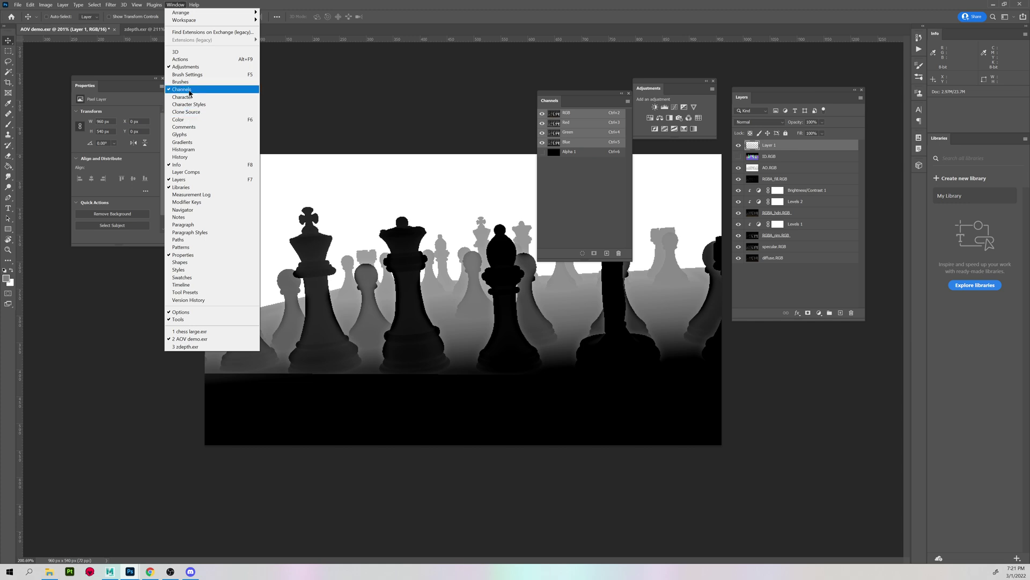
pyautogui.click(176, 5)
pyautogui.click(540, 152)
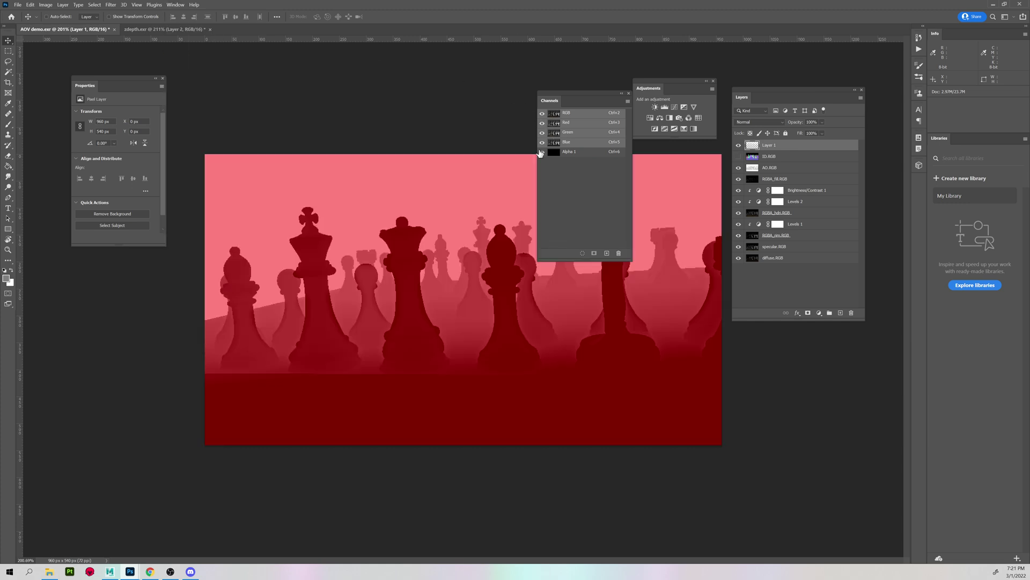
pyautogui.click(543, 154)
pyautogui.click(542, 152)
pyautogui.click(542, 153)
pyautogui.click(570, 153)
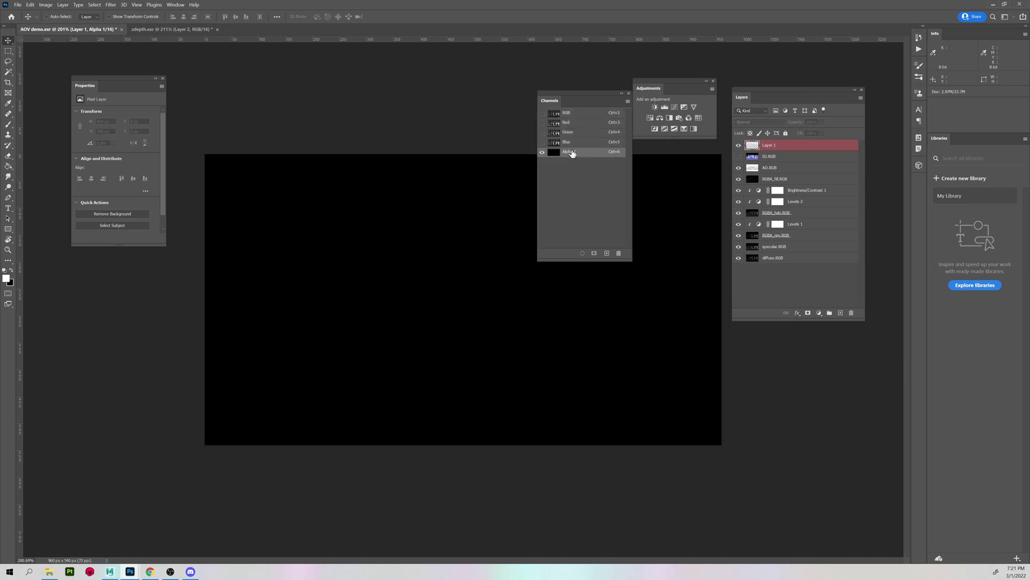
pyautogui.click(619, 253)
pyautogui.click(504, 213)
# Step: Load the brightness of the pasted depth image as a selection and save it as a new alpha channel
pyautogui.keyDown('ctrl'); pyautogui.click(581, 144); pyautogui.keyUp('ctrl')
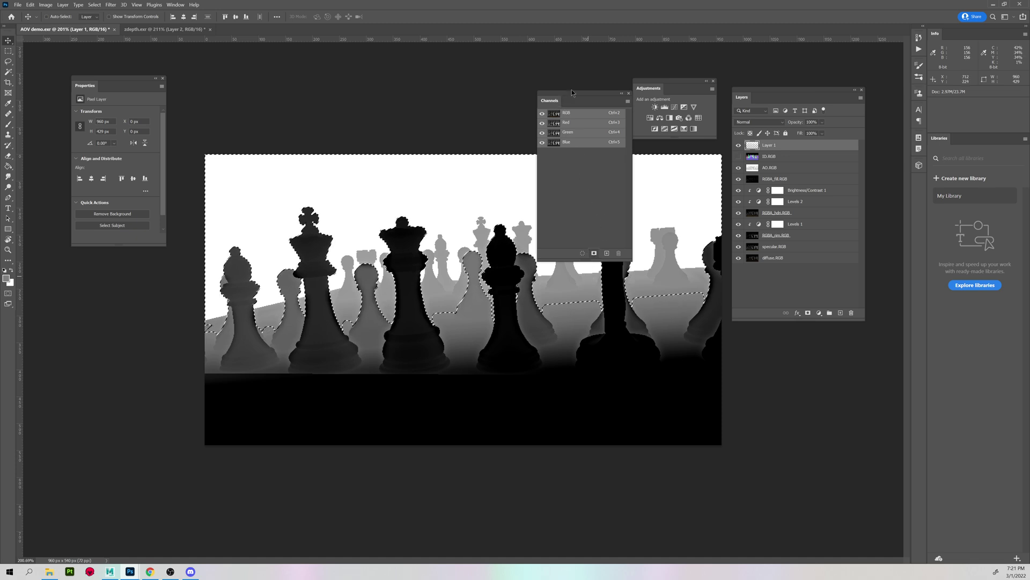
pyautogui.moveTo(573, 91); pyautogui.dragTo(551, 54)
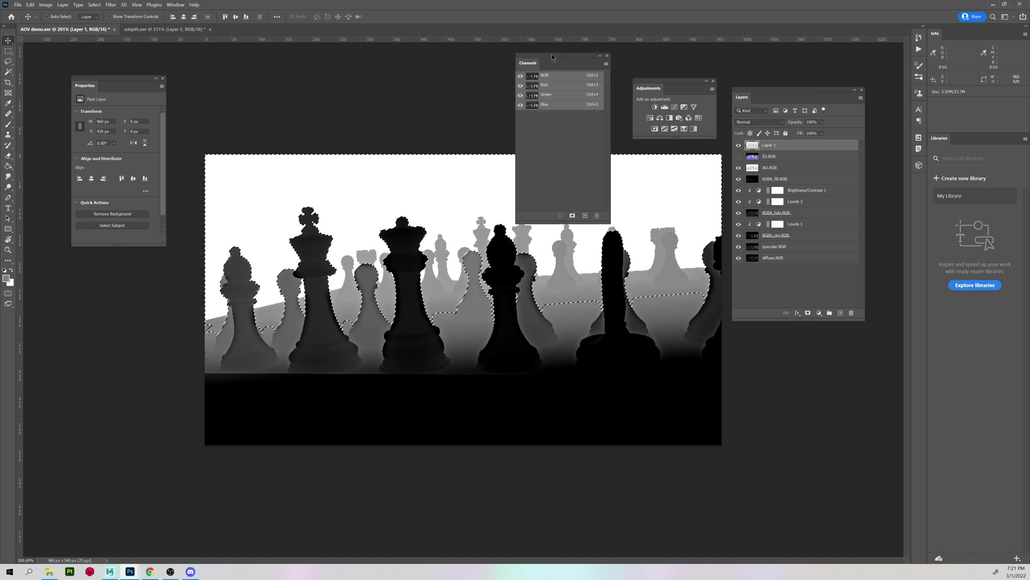
pyautogui.click(573, 217)
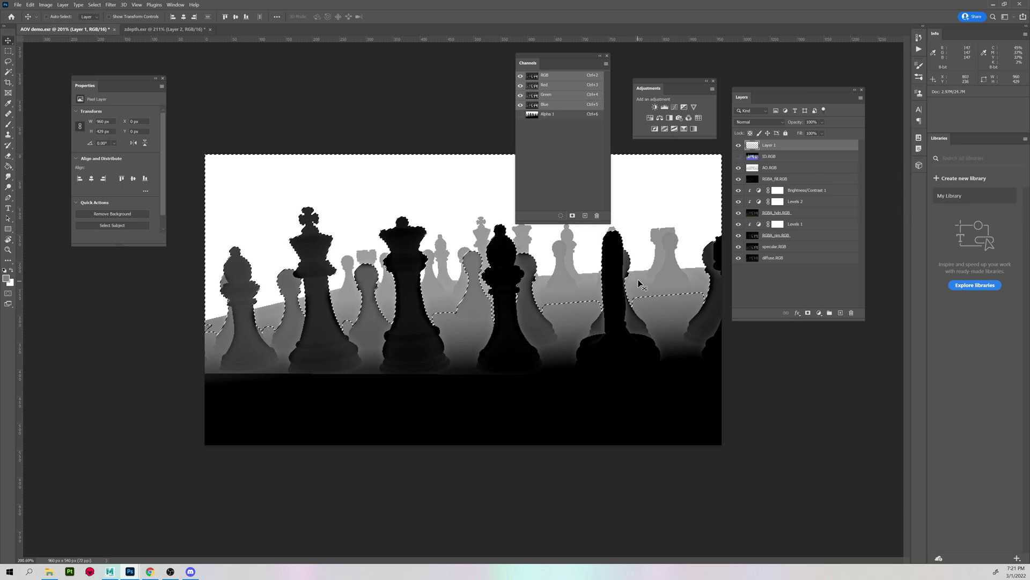
# Step: Rename the new alpha channel zdepth and clear the selection
pyautogui.doubleClick(547, 114)
pyautogui.write('zdepth')
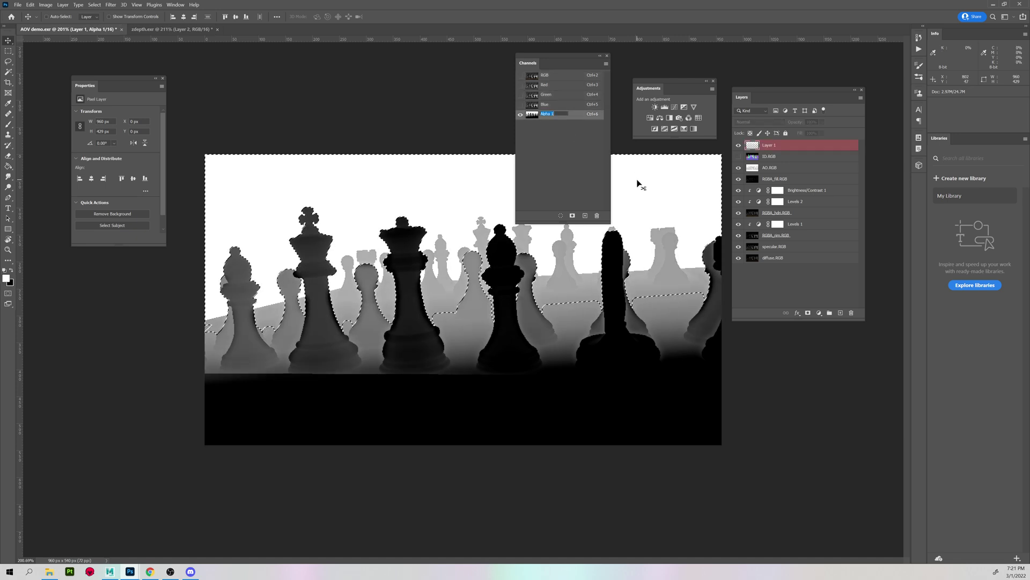
pyautogui.press('Return')
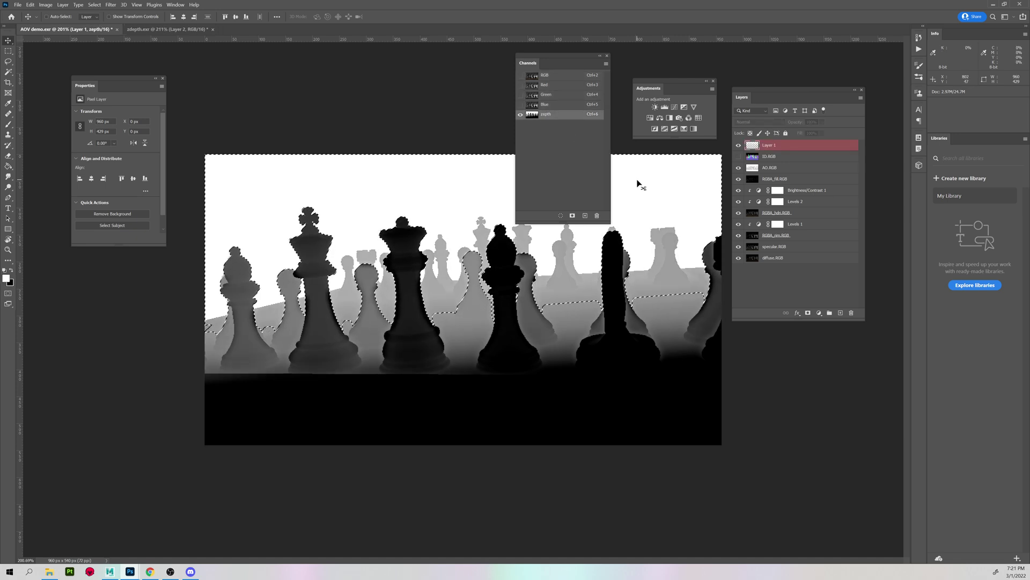
pyautogui.doubleClick(552, 116)
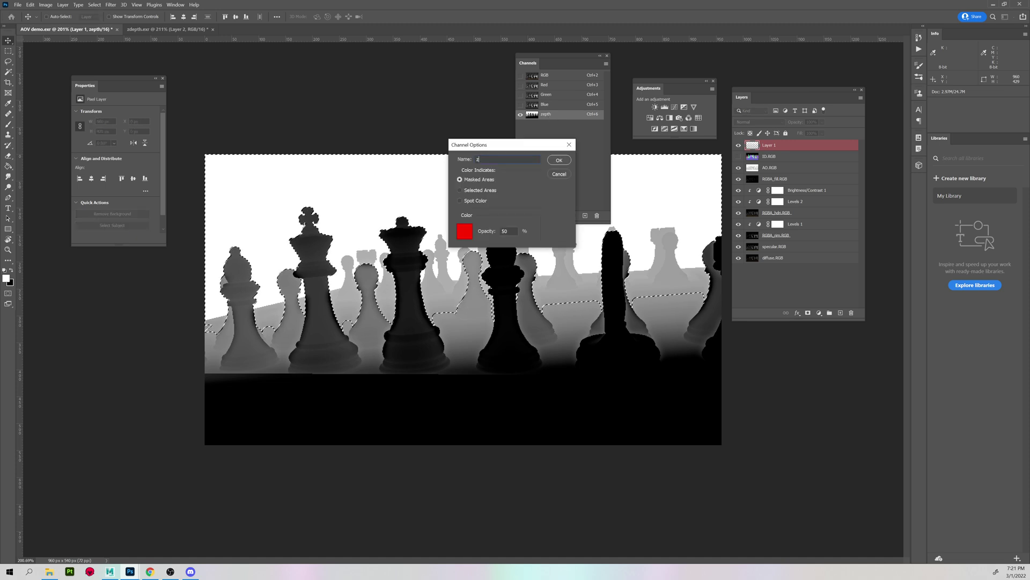
pyautogui.click(556, 160)
pyautogui.doubleClick(544, 114)
pyautogui.write('zdepth')
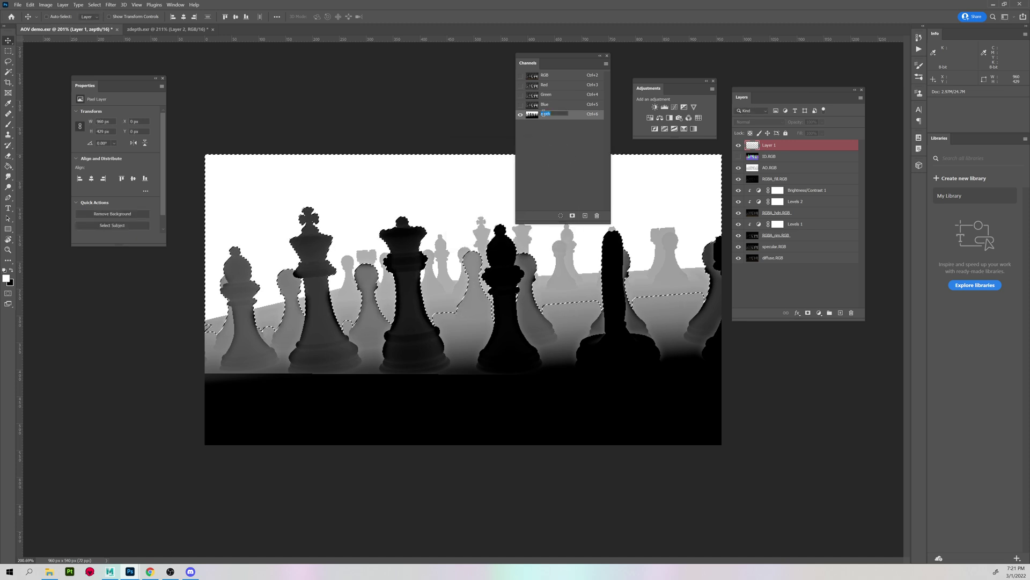
pyautogui.press('Return')
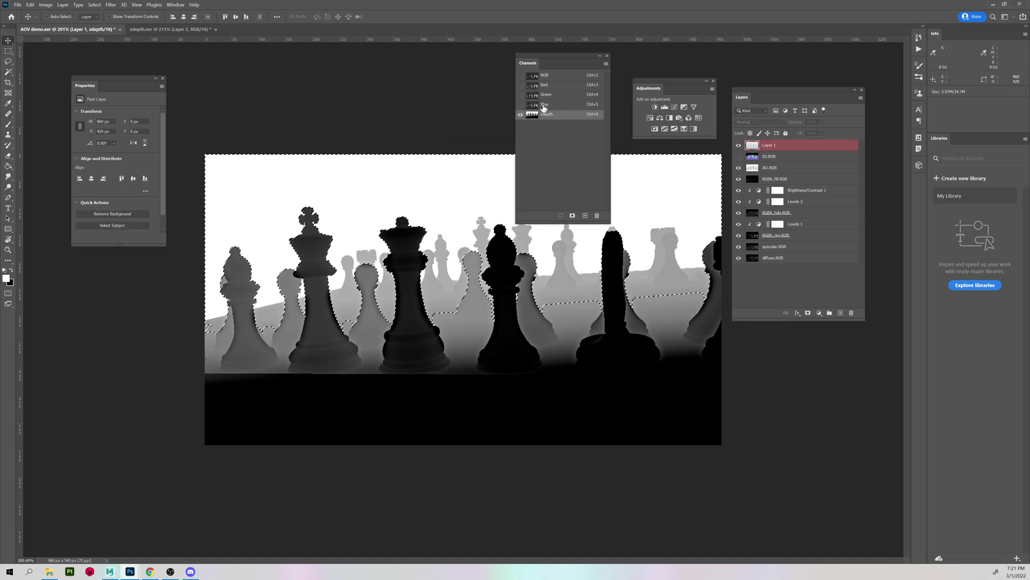
pyautogui.hotkey('ctrl', 'd')
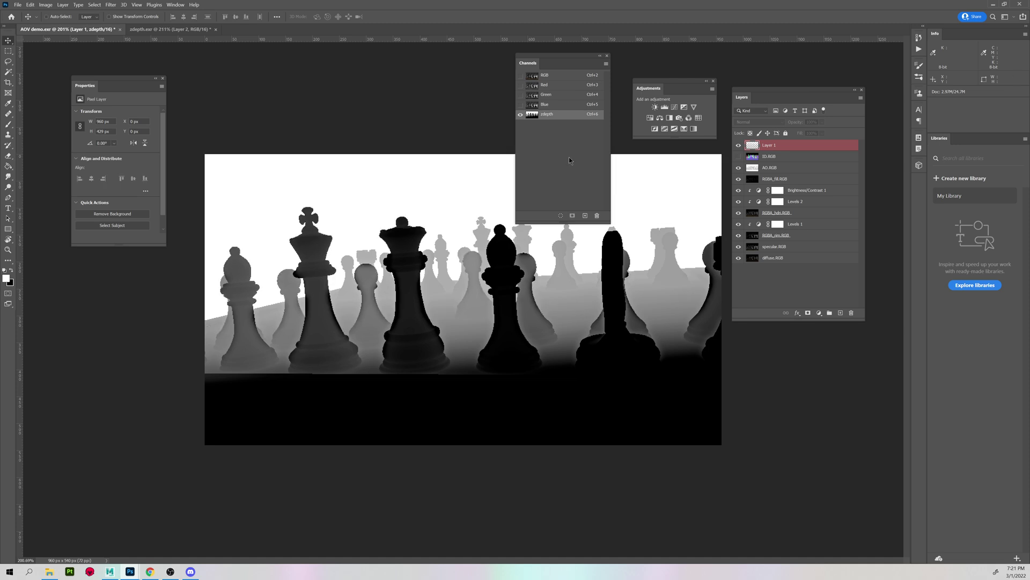
# Step: Hide the pasted depth layer, show the RGB composite with the RGBA_fill.RGB layer selected, and target the zdepth channel
pyautogui.click(738, 146)
pyautogui.hotkey('ctrl', '2')
pyautogui.click(794, 179)
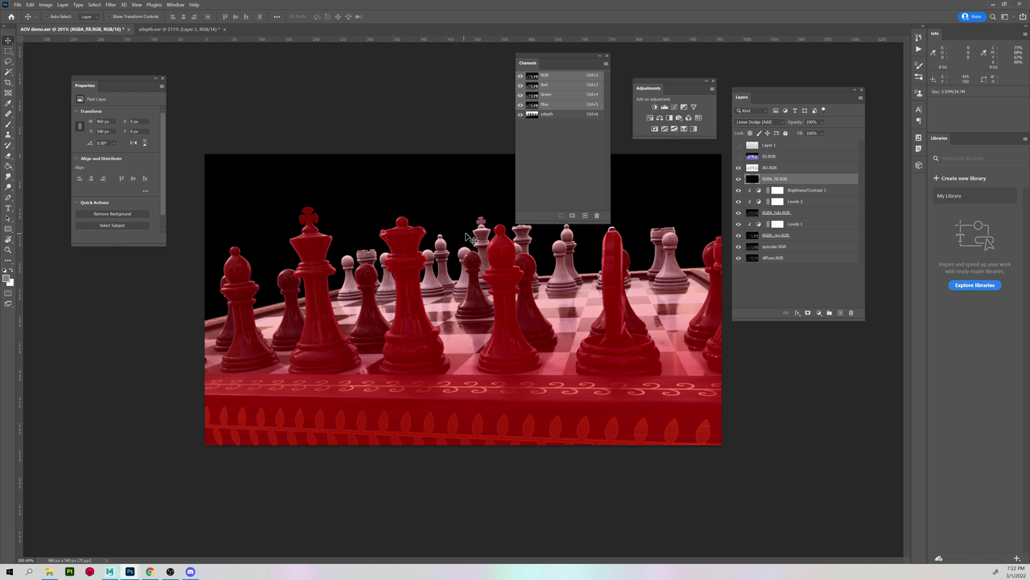
pyautogui.click(553, 116)
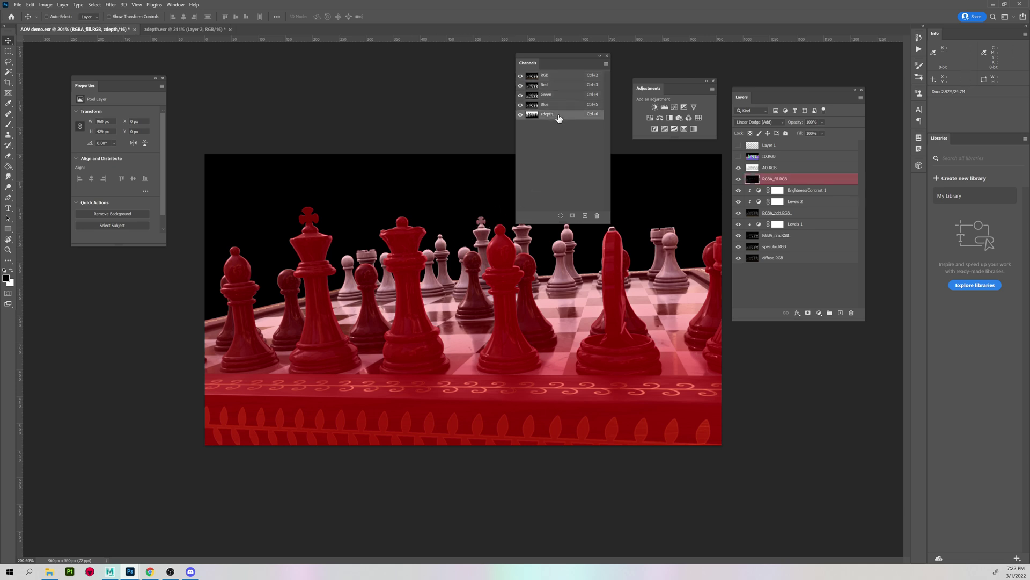
# Step: Target the RGB channels, move the Channels panel beside the Layers panel, and show the pasted depth layer, Layer 1
pyautogui.click(552, 76)
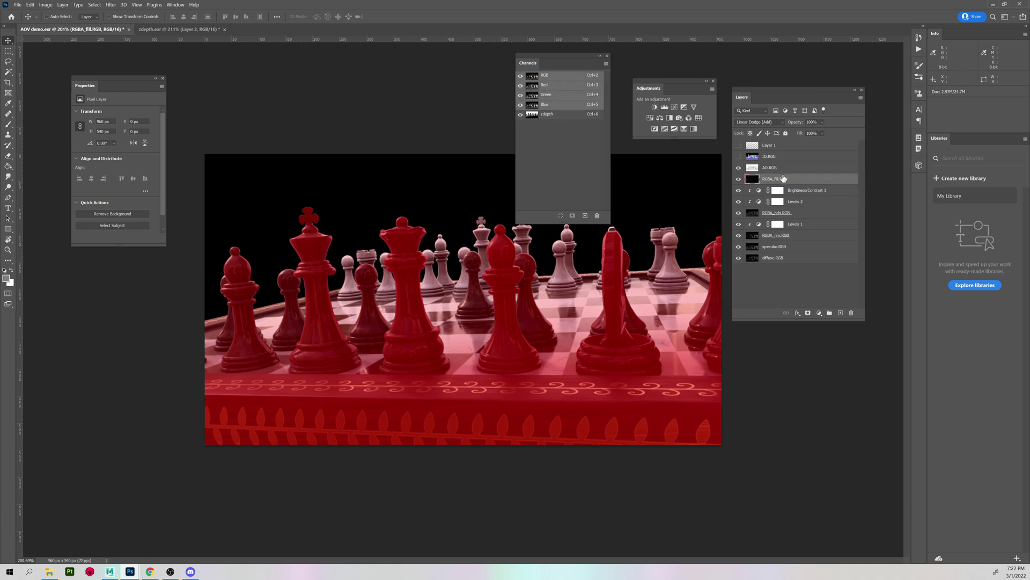
pyautogui.moveTo(547, 53); pyautogui.dragTo(895, 128)
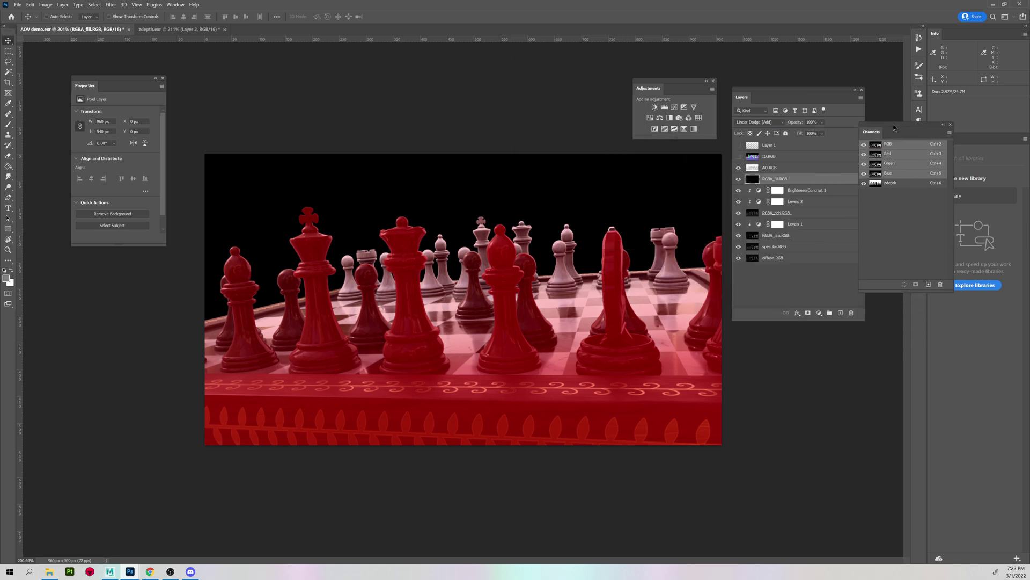
pyautogui.click(775, 145)
pyautogui.click(738, 145)
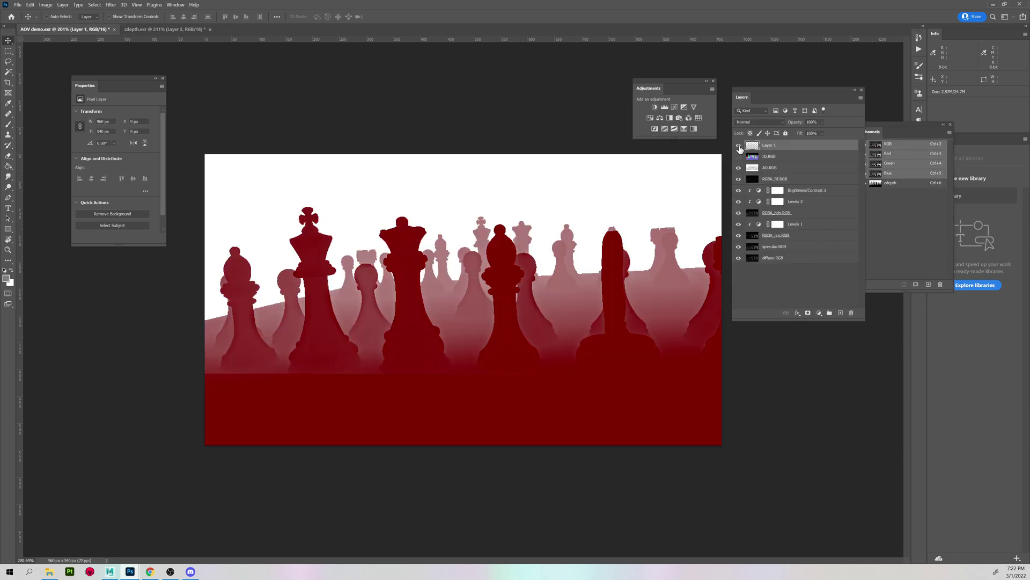
# Step: Remove the red zdepth overlay by returning to the RGB channels only, and hide the pasted depth layer
pyautogui.click(896, 225)
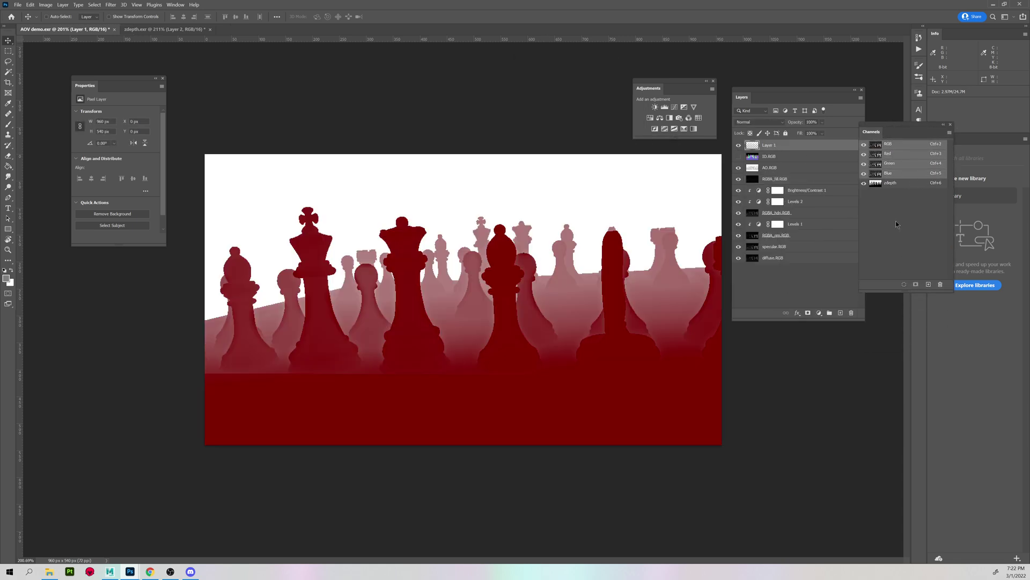
pyautogui.click(895, 184)
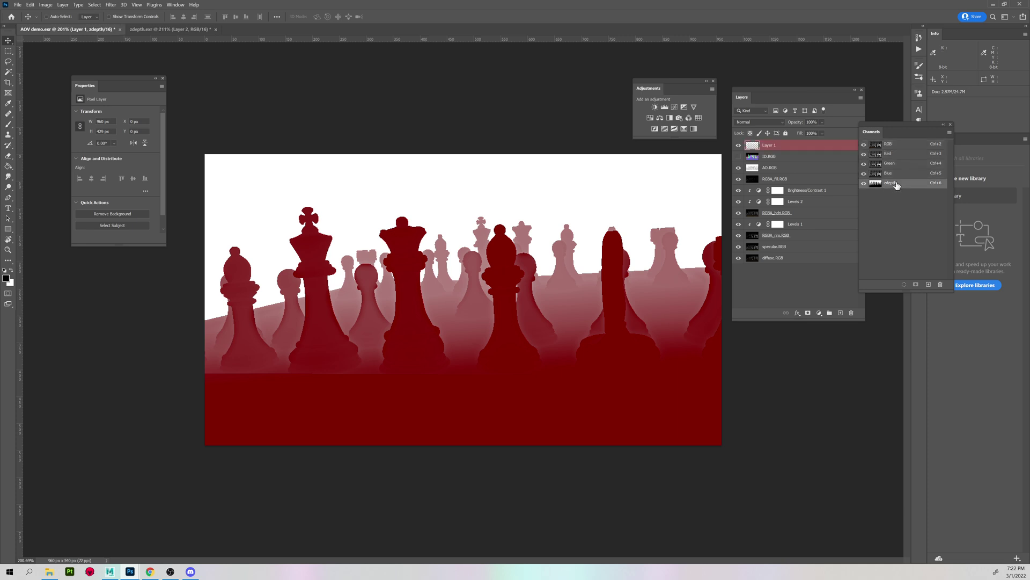
pyautogui.click(894, 145)
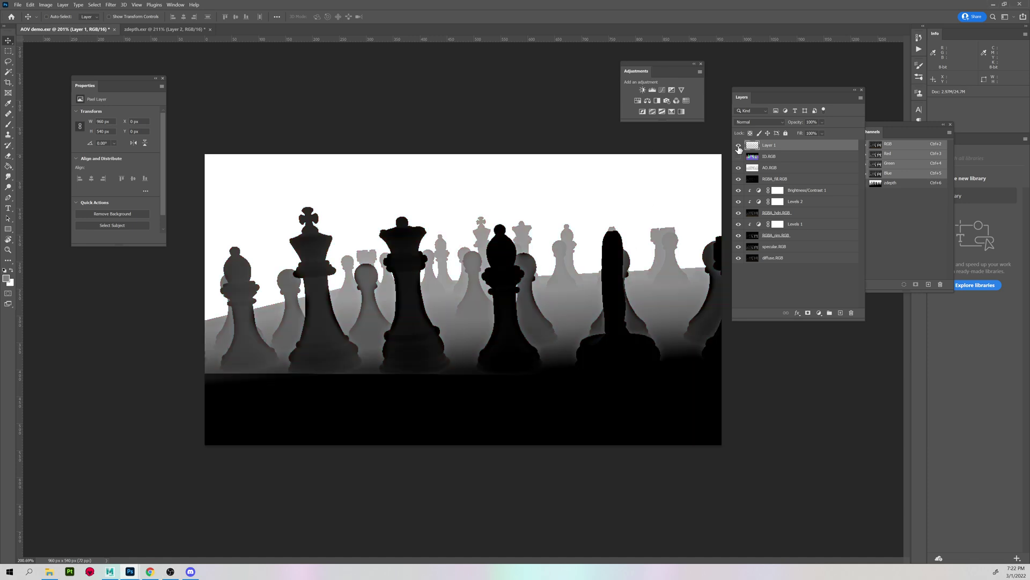
pyautogui.moveTo(738, 146); pyautogui.dragTo(739, 157)
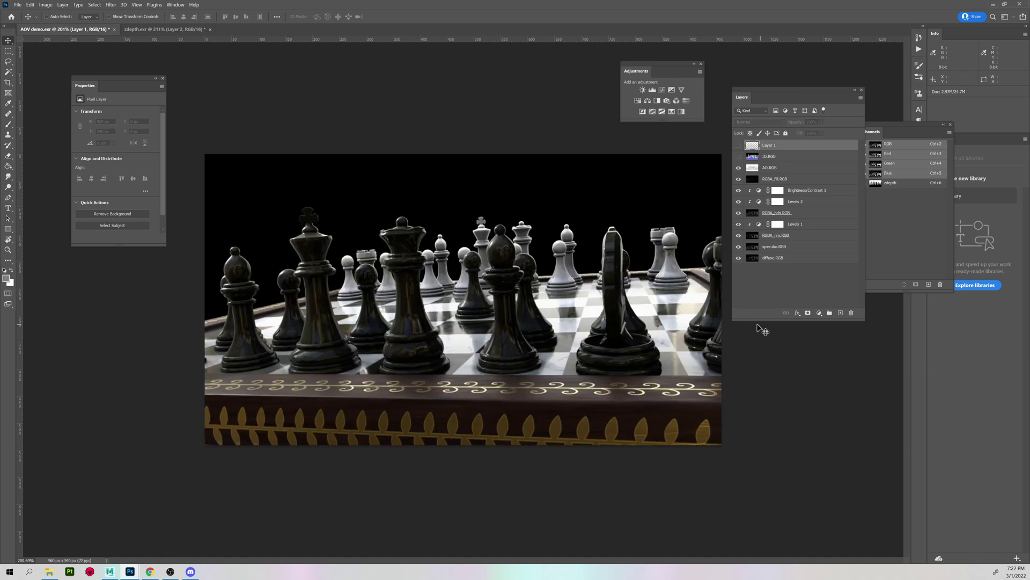
# Step: Rename the pasted depth layer z depth
pyautogui.doubleClick(768, 146)
pyautogui.write('z depth')
pyautogui.press('Return')
# Step: Group all composite layers from AO.RGB down to diffuse.RGB
pyautogui.click(783, 170)
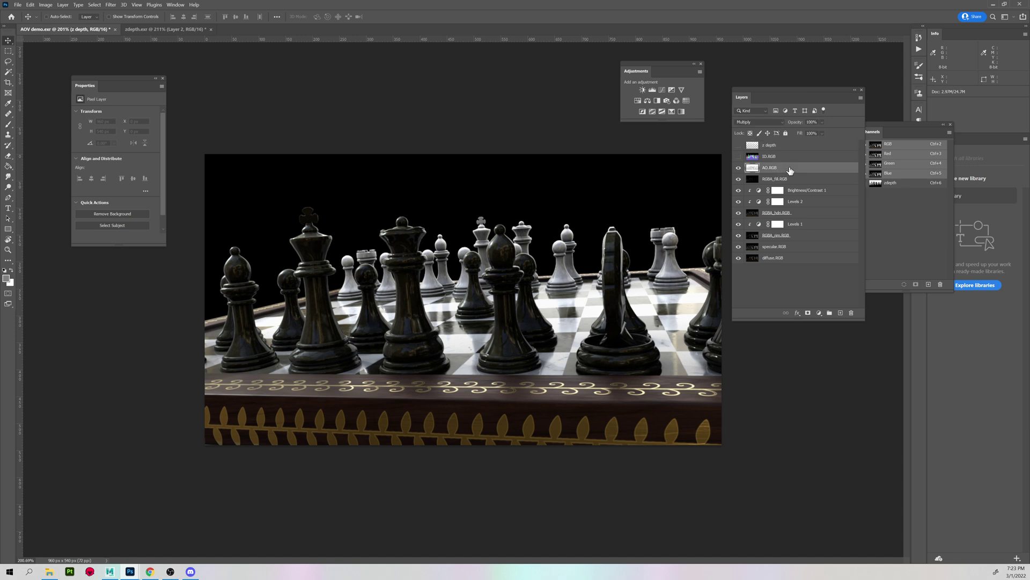
pyautogui.keyDown('shift'); pyautogui.click(785, 260); pyautogui.keyUp('shift')
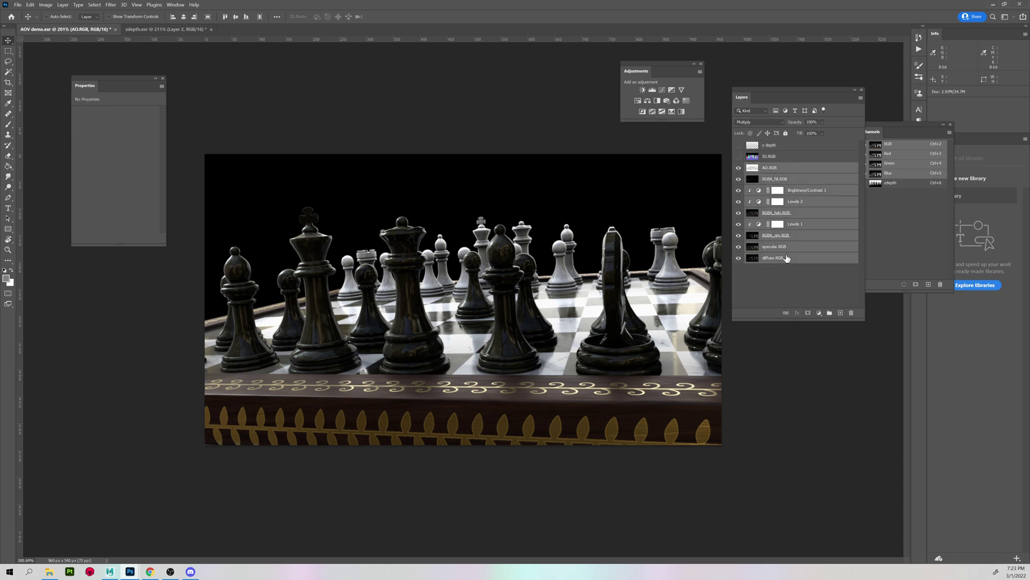
pyautogui.click(829, 314)
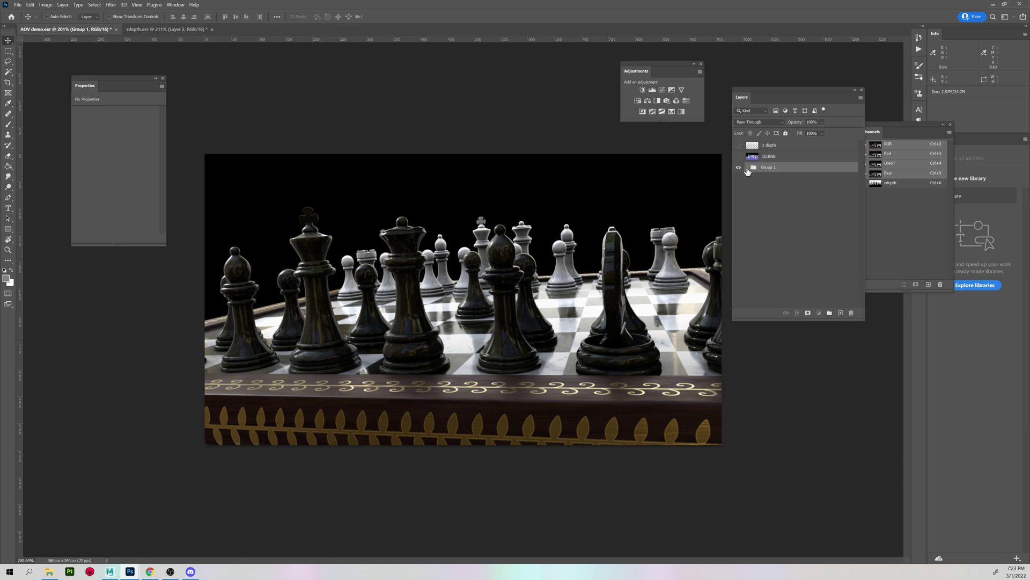
# Step: Stamp the visible composite into a new merged layer above AO.RGB and move it out of the group, directly above it
pyautogui.click(747, 168)
pyautogui.click(787, 179)
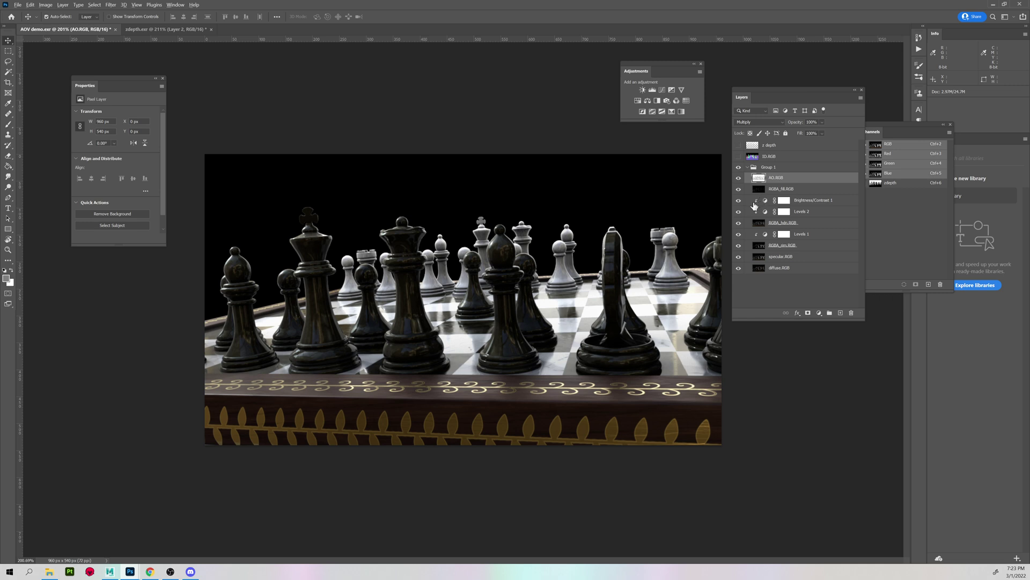
pyautogui.hotkey('ctrl', 'shift', 'alt', 'n')
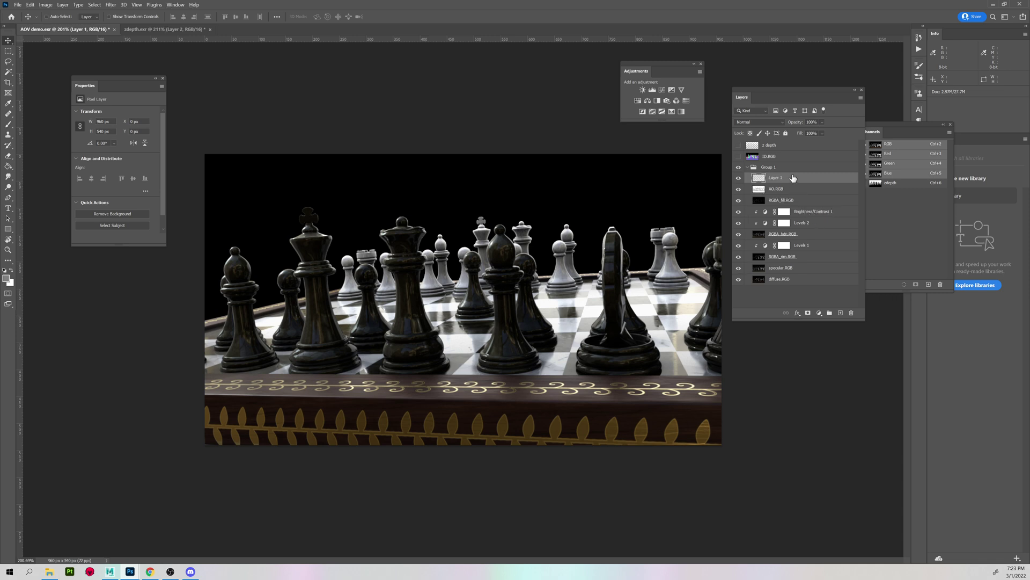
pyautogui.moveTo(789, 178); pyautogui.dragTo(787, 162)
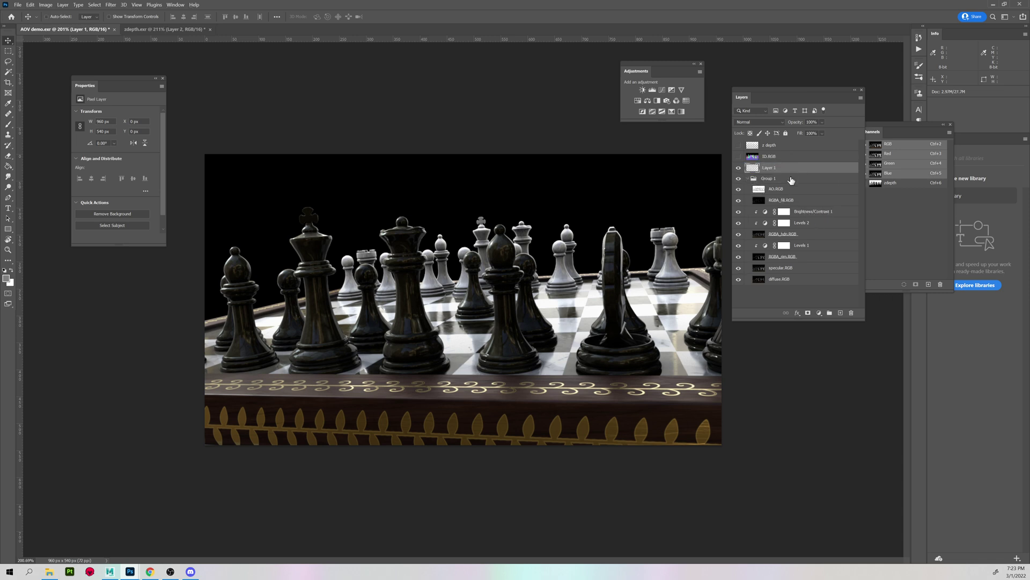
# Step: Hide and collapse Group 1, and check the merged Layer 1 by toggling its visibility
pyautogui.click(739, 179)
pyautogui.click(748, 178)
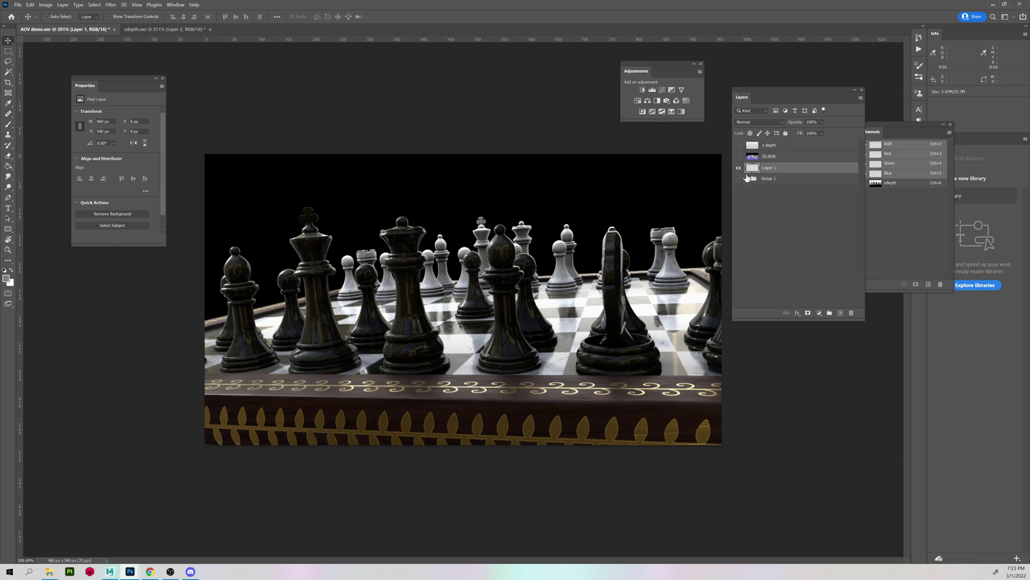
pyautogui.click(739, 168)
pyautogui.click(739, 168)
# Step: Start a Lens Blur on the merged layer, enlarge its dialog, and use the zdepth channel as the depth map source
pyautogui.click(111, 6)
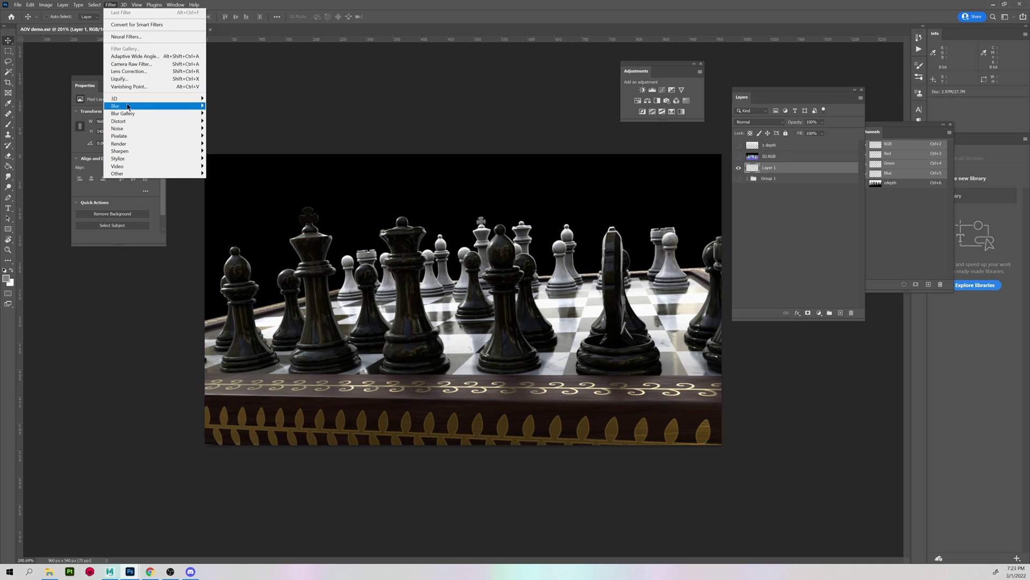
pyautogui.moveTo(129, 106)
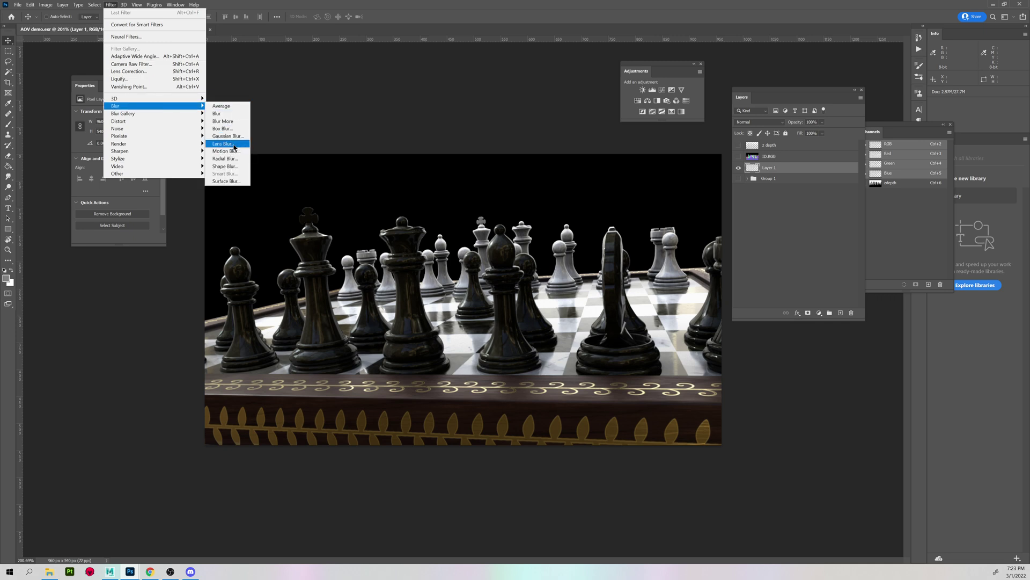
pyautogui.click(224, 145)
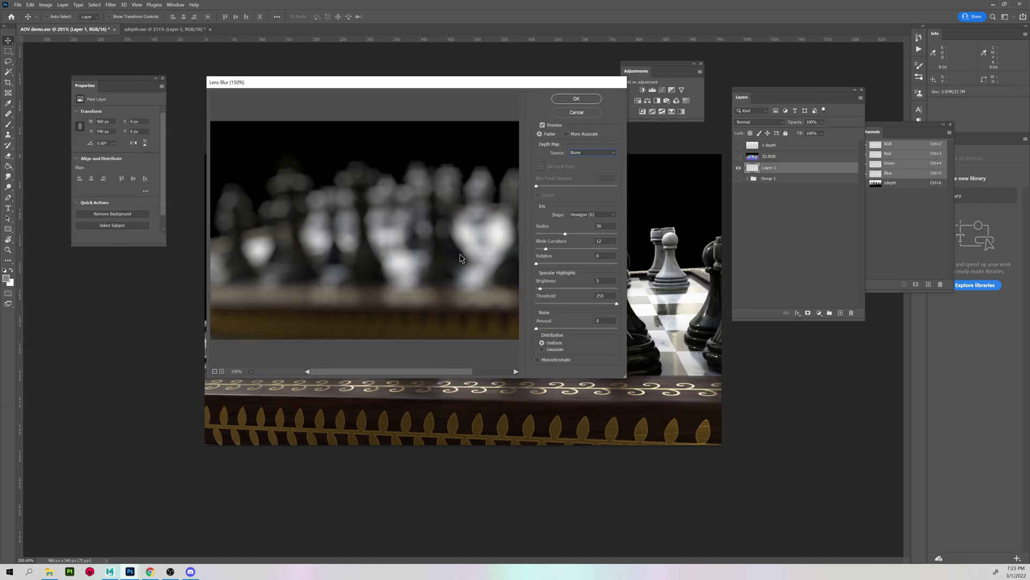
pyautogui.moveTo(625, 376); pyautogui.dragTo(799, 469)
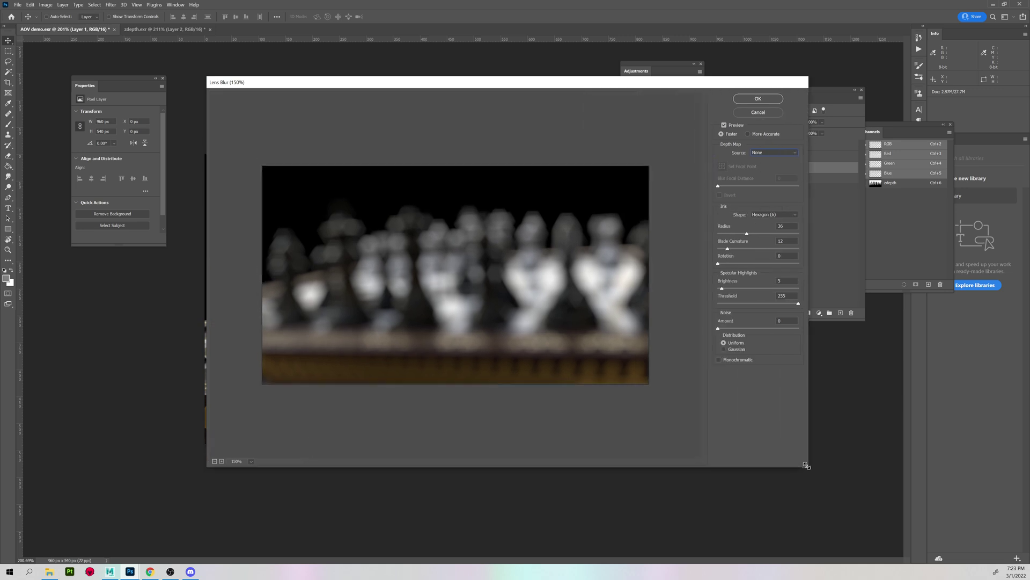
pyautogui.moveTo(599, 85); pyautogui.dragTo(542, 50)
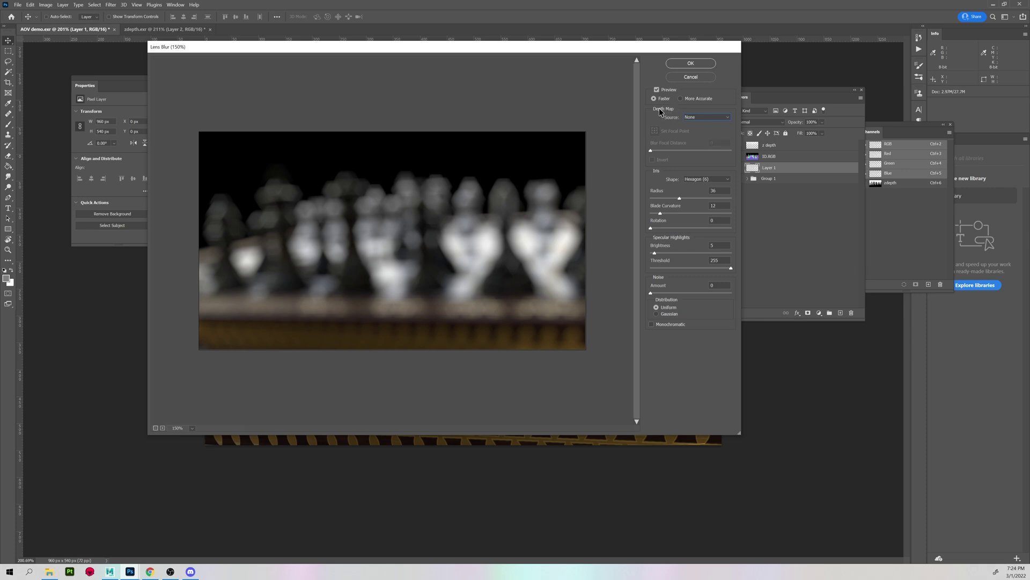
pyautogui.click(696, 118)
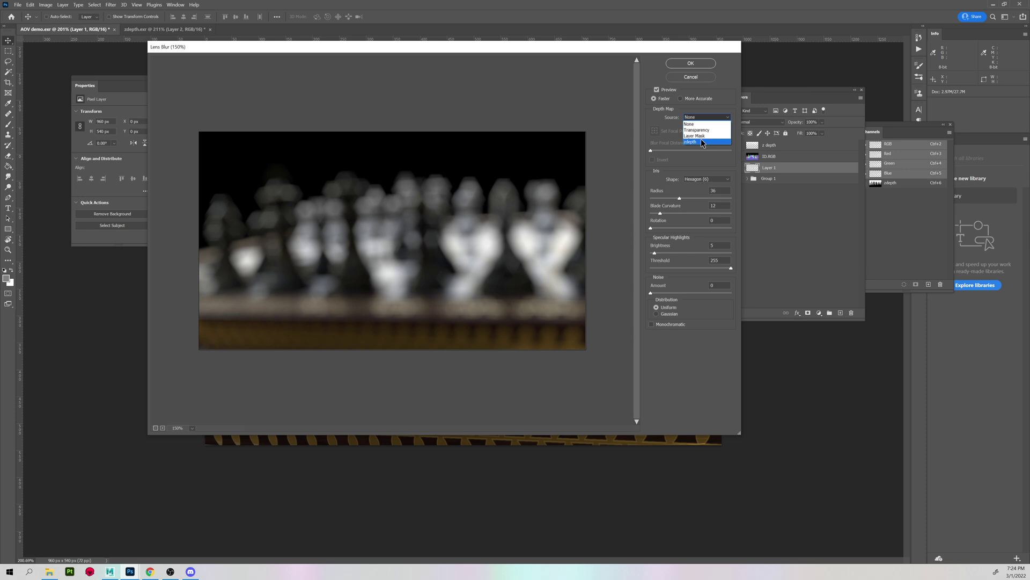
pyautogui.click(698, 142)
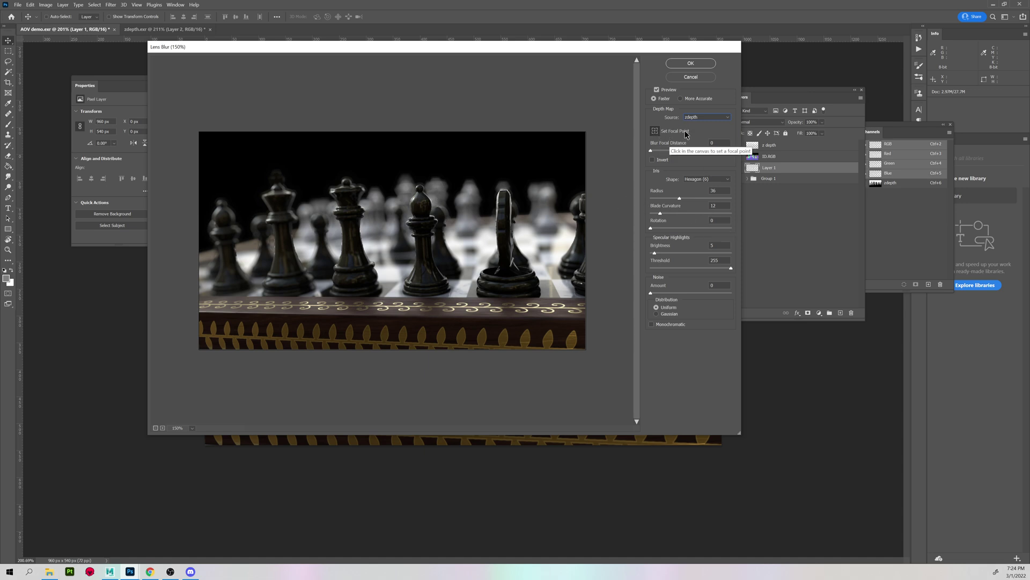
# Step: Try focal points on several near and far chess pieces, ending with the black pawn in the middle of the board
pyautogui.click(655, 131)
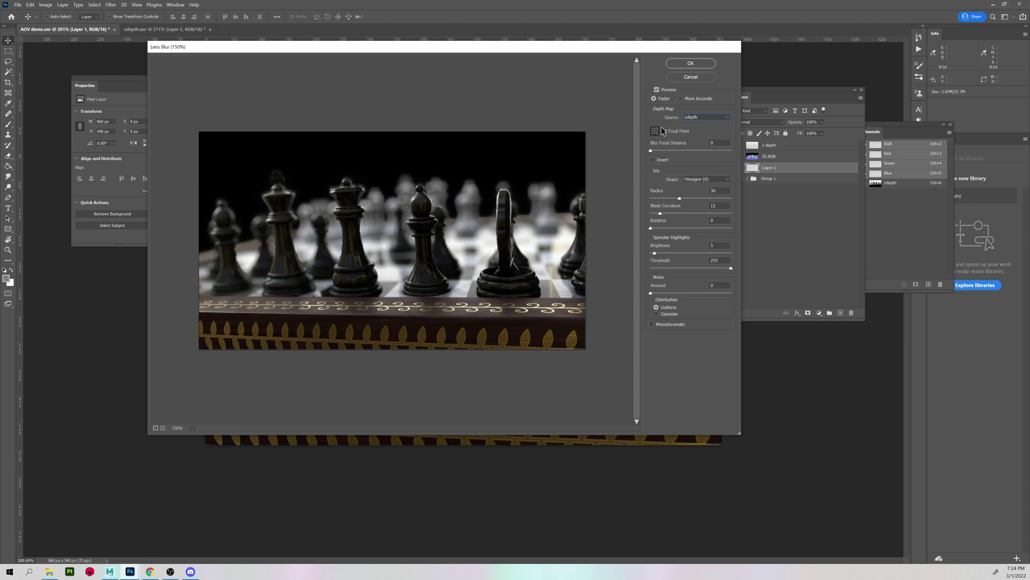
pyautogui.click(400, 214)
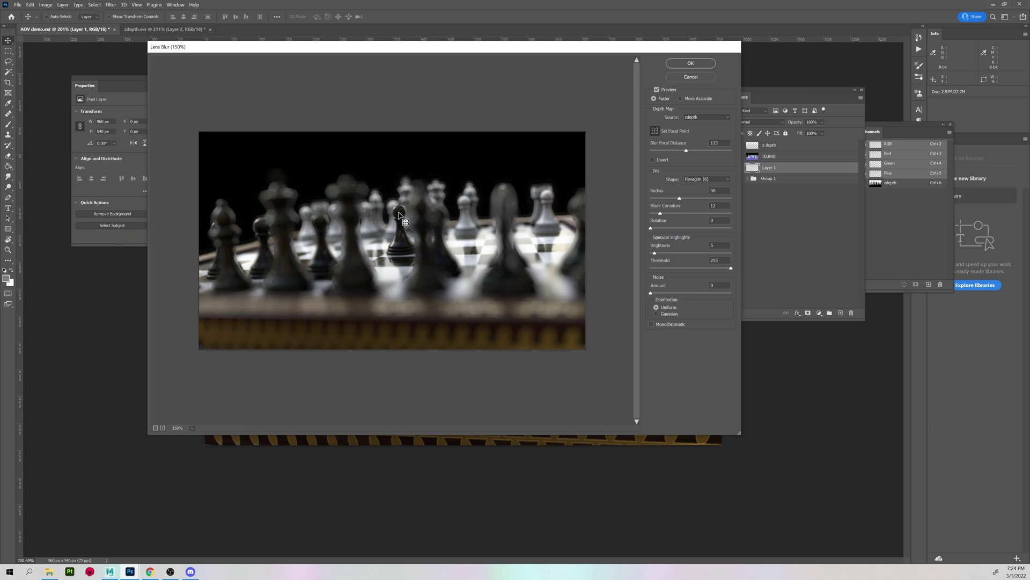
pyautogui.click(466, 198)
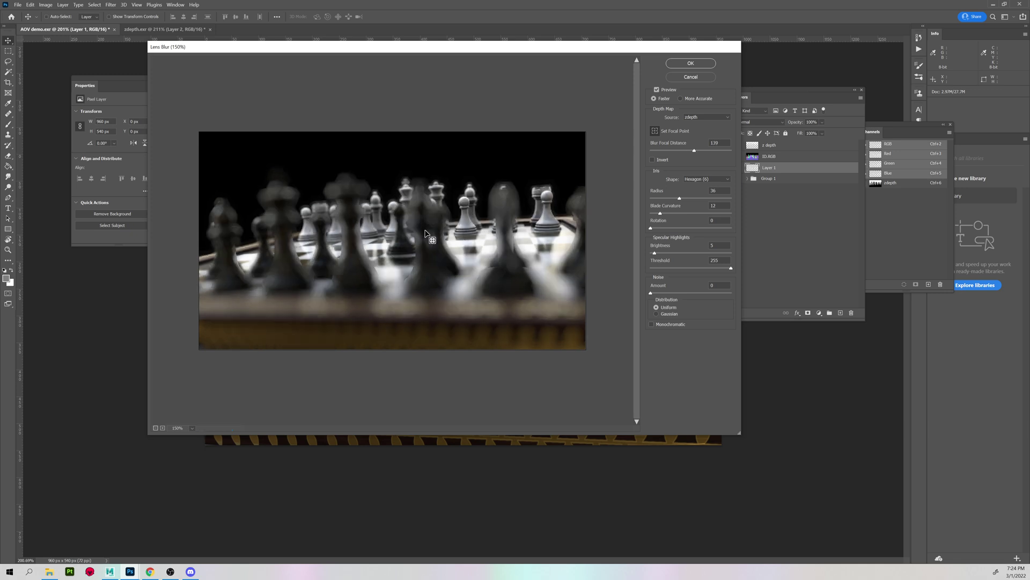
pyautogui.click(349, 191)
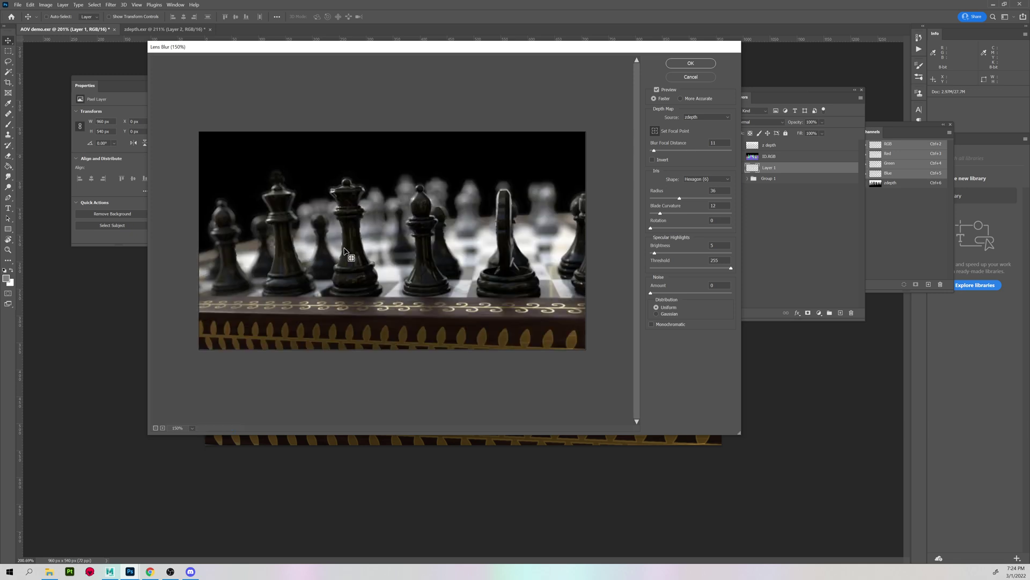
pyautogui.click(399, 219)
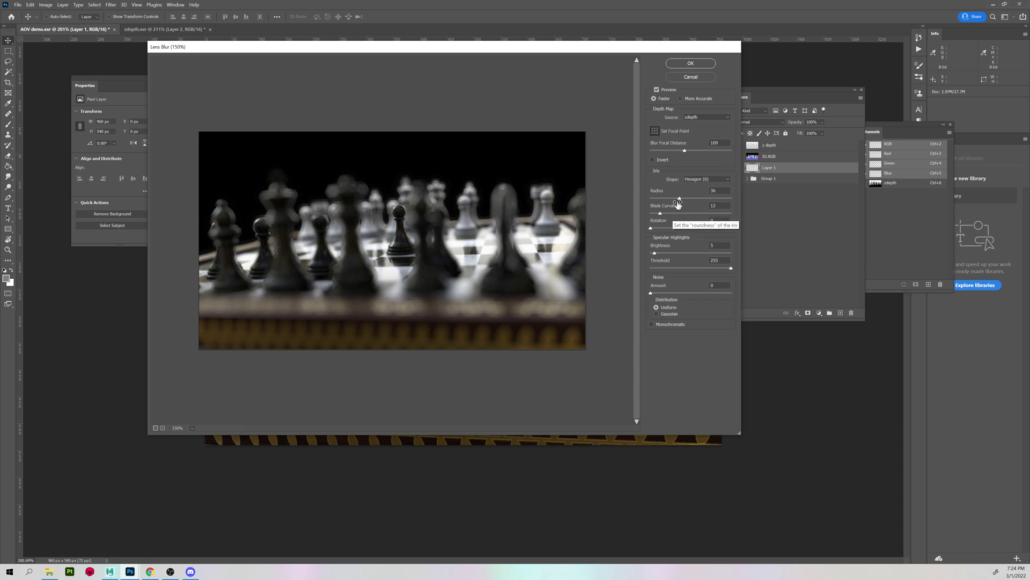
# Step: Reduce the Lens Blur radius to about 24, apply the filter, and inspect the focused pawn up close
pyautogui.moveTo(680, 198)
pyautogui.mouseDown()
pyautogui.moveTo(663, 198)
pyautogui.moveTo(705, 200)
pyautogui.moveTo(669, 206)
pyautogui.mouseUp()
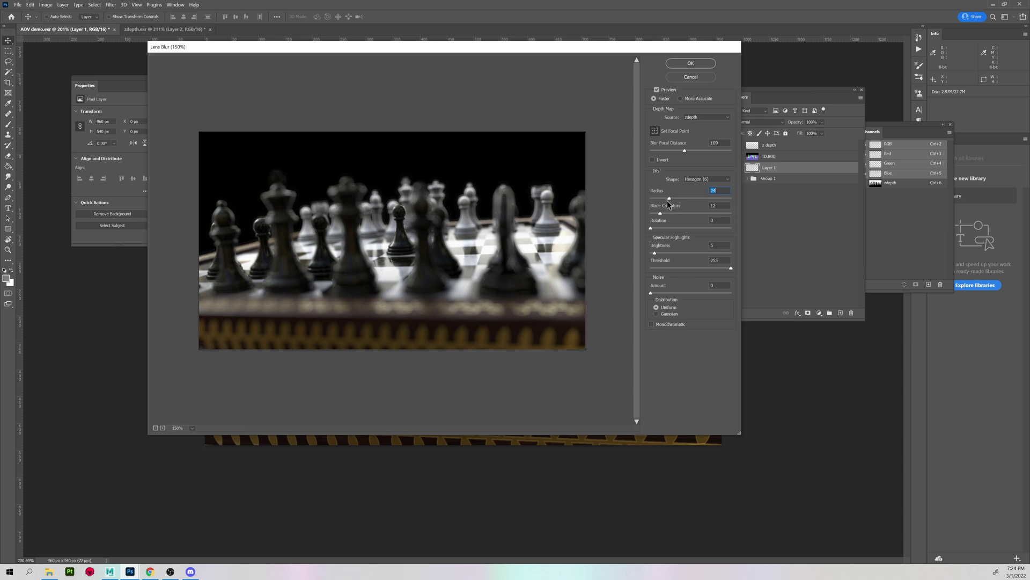
pyautogui.click(691, 63)
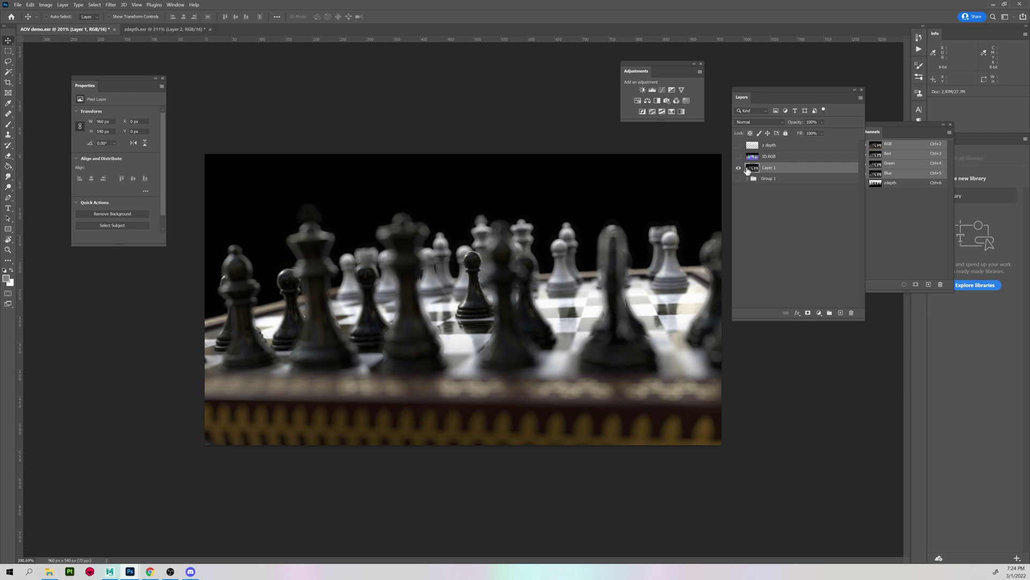
pyautogui.press('z')
pyautogui.moveTo(480, 264); pyautogui.dragTo(485, 264)
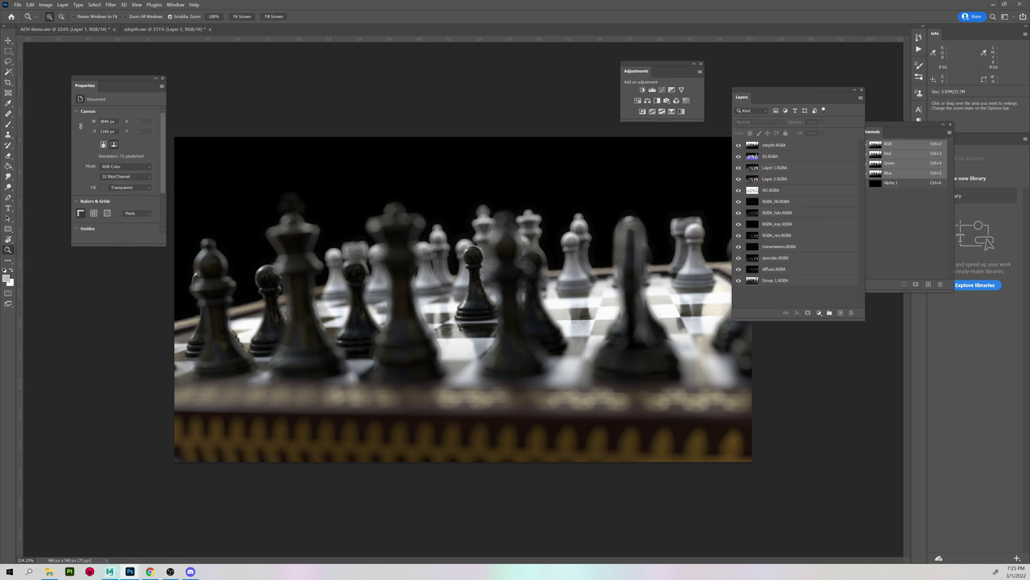
# Step: Switch to the chess large.exr document and toggle its depth layer to compare it with the composite, leaving the depth image shown
pyautogui.moveTo(7, 145); pyautogui.dragTo(346, 37)
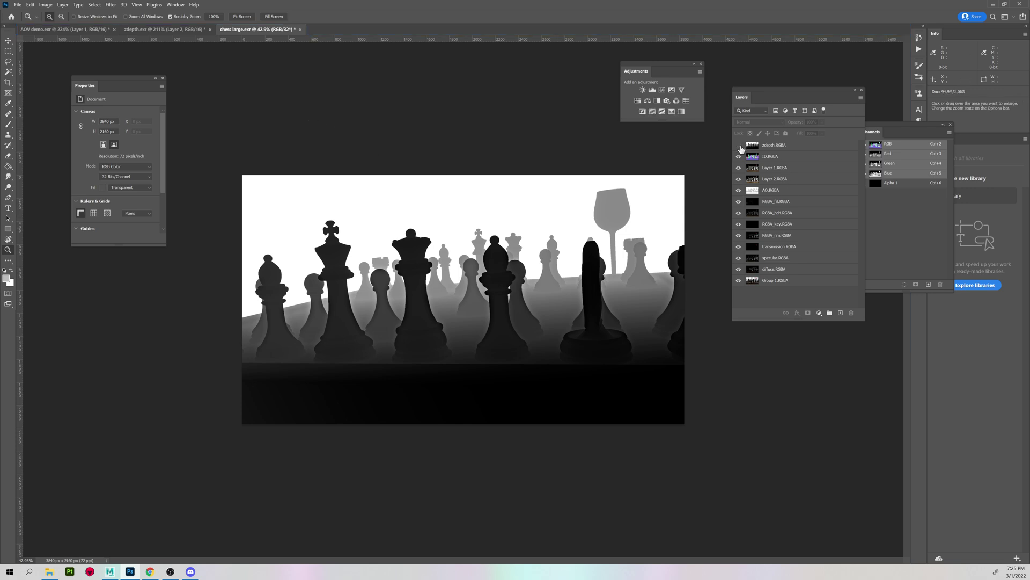
pyautogui.click(739, 146)
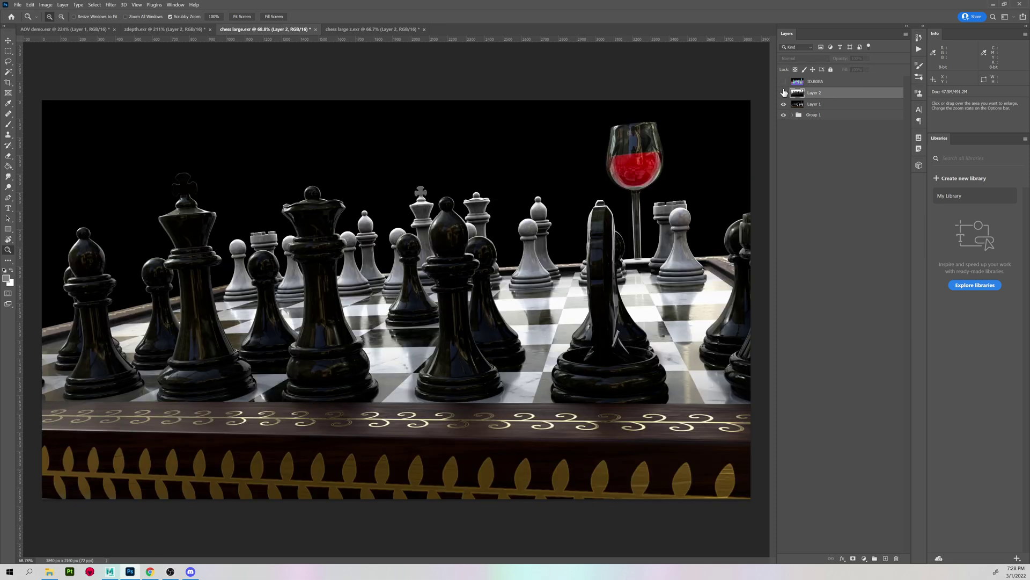
pyautogui.click(784, 93)
pyautogui.click(783, 93)
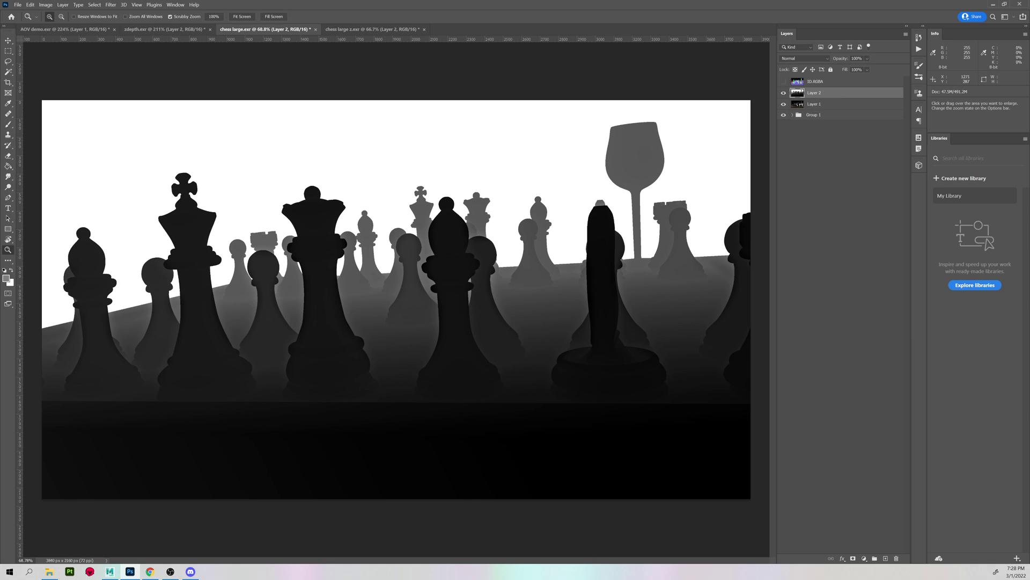
# Step: Display the channels of chess large.exr, delete the Alpha 1 channel, and load the depth image's brightness as a selection
pyautogui.moveTo(1, 191); pyautogui.dragTo(836, 161)
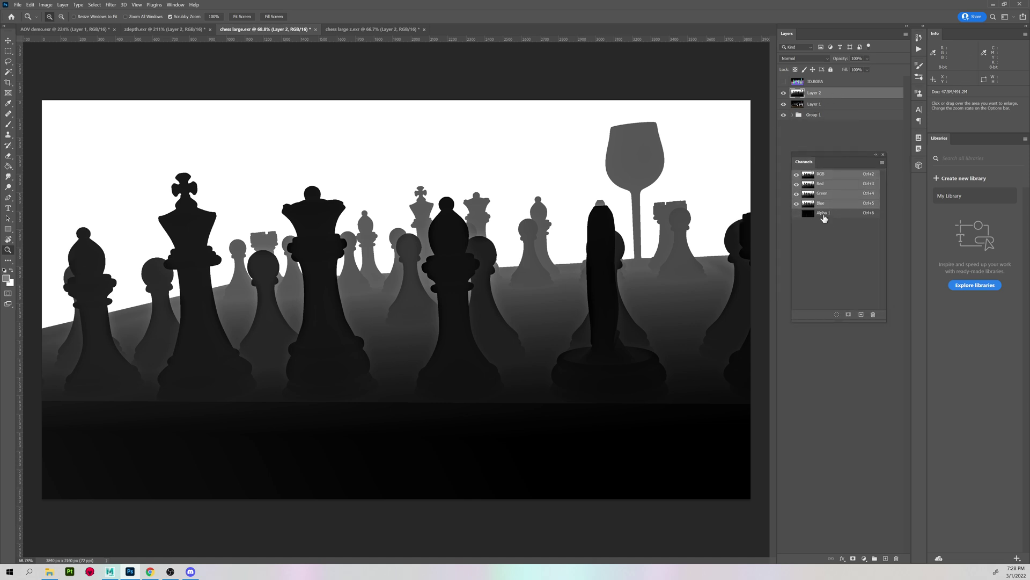
pyautogui.click(825, 213)
pyautogui.click(873, 314)
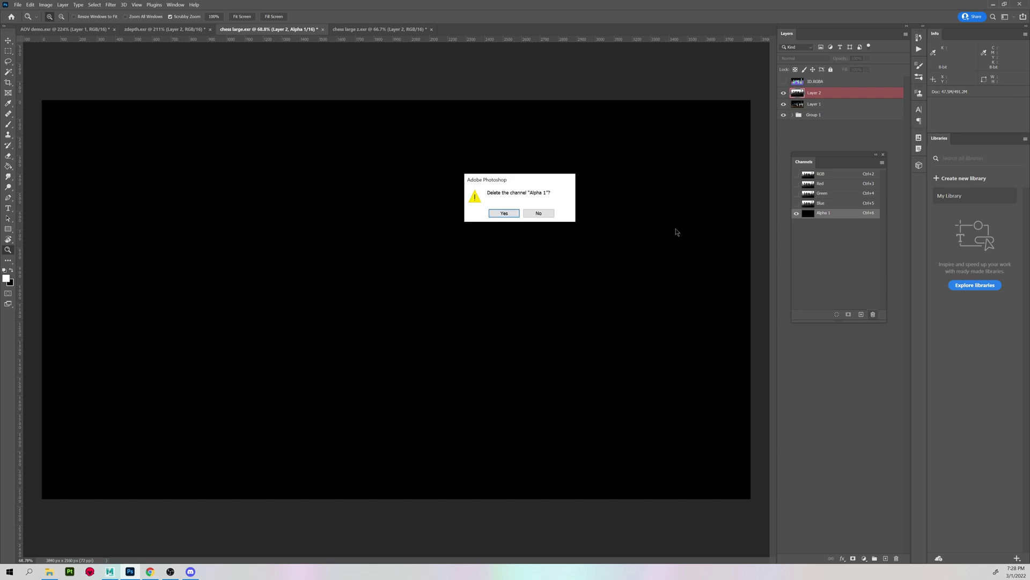
pyautogui.click(507, 215)
pyautogui.keyDown('ctrl'); pyautogui.click(825, 207); pyautogui.keyUp('ctrl')
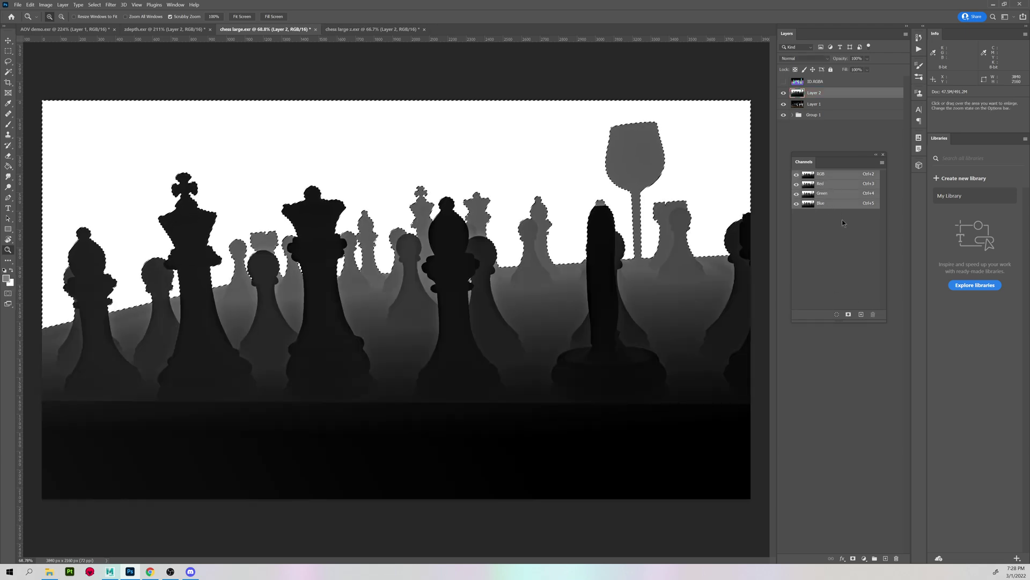
# Step: Save the depth selection as a new alpha channel and deselect it, then hide the depth layer and make Layer 1 active
pyautogui.click(848, 316)
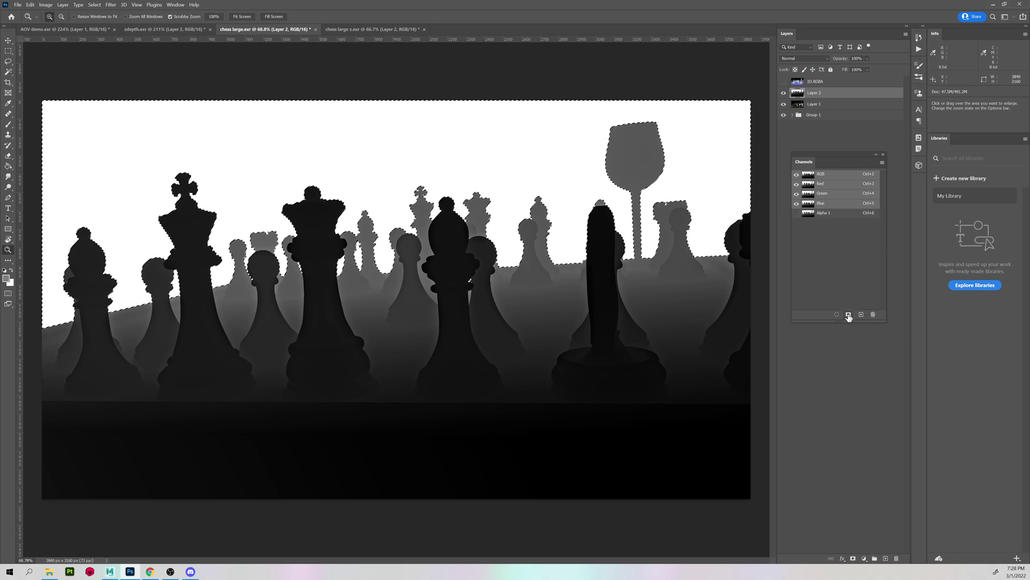
pyautogui.hotkey('ctrl', 'd')
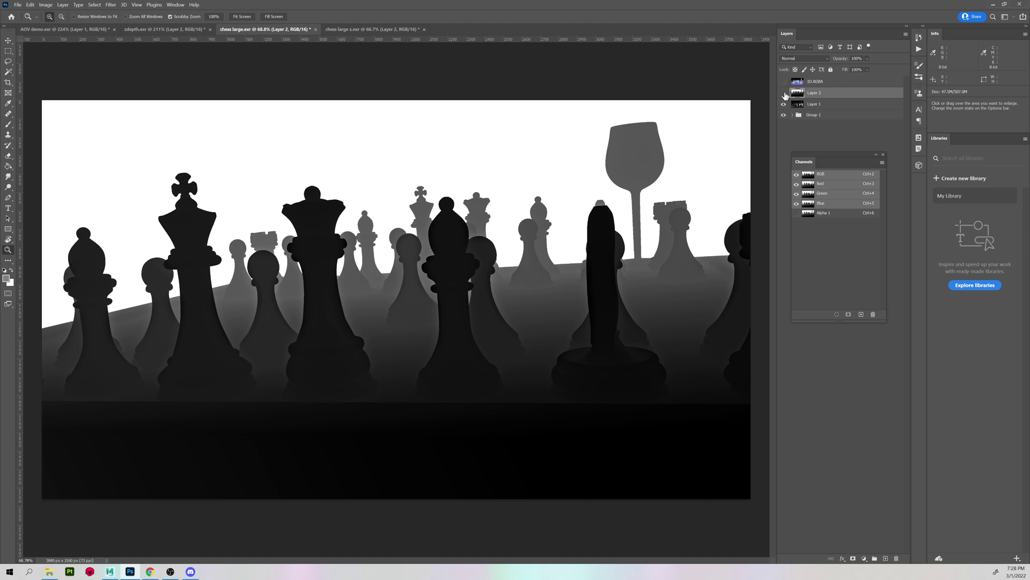
pyautogui.click(785, 94)
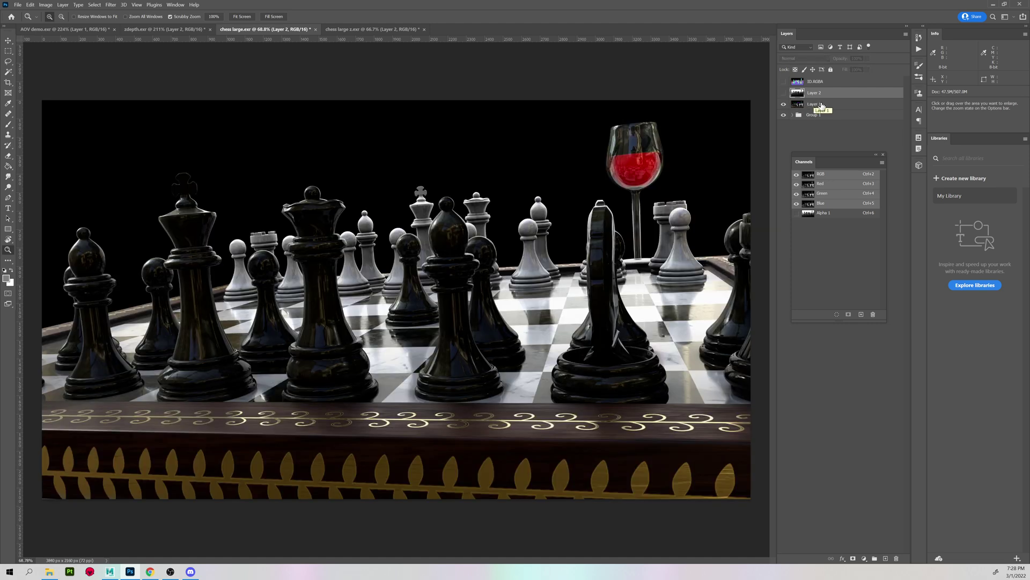
pyautogui.click(794, 105)
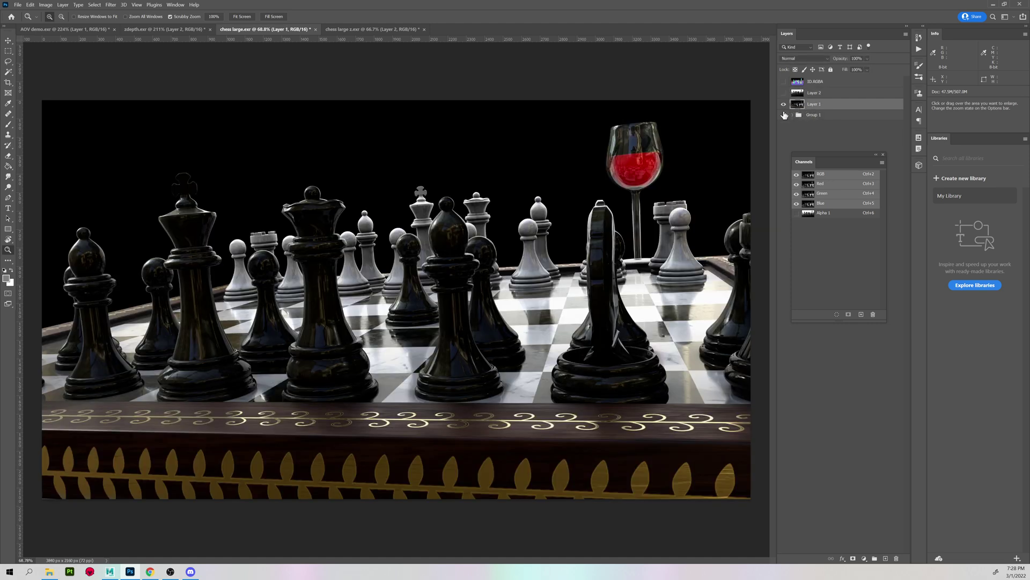
# Step: Hide Group 1 and look over the AOV layers inside it, then collapse it and reselect Layer 1
pyautogui.click(795, 116)
pyautogui.moveTo(837, 156); pyautogui.dragTo(946, 203)
pyautogui.click(822, 197)
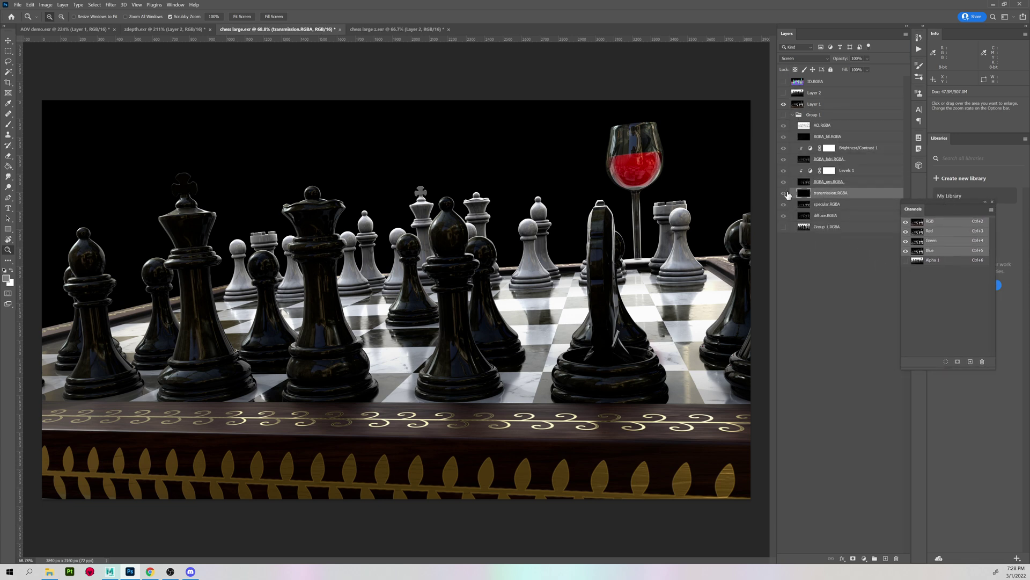
pyautogui.click(792, 116)
pyautogui.click(814, 112)
pyautogui.click(830, 108)
pyautogui.moveTo(944, 203); pyautogui.dragTo(846, 155)
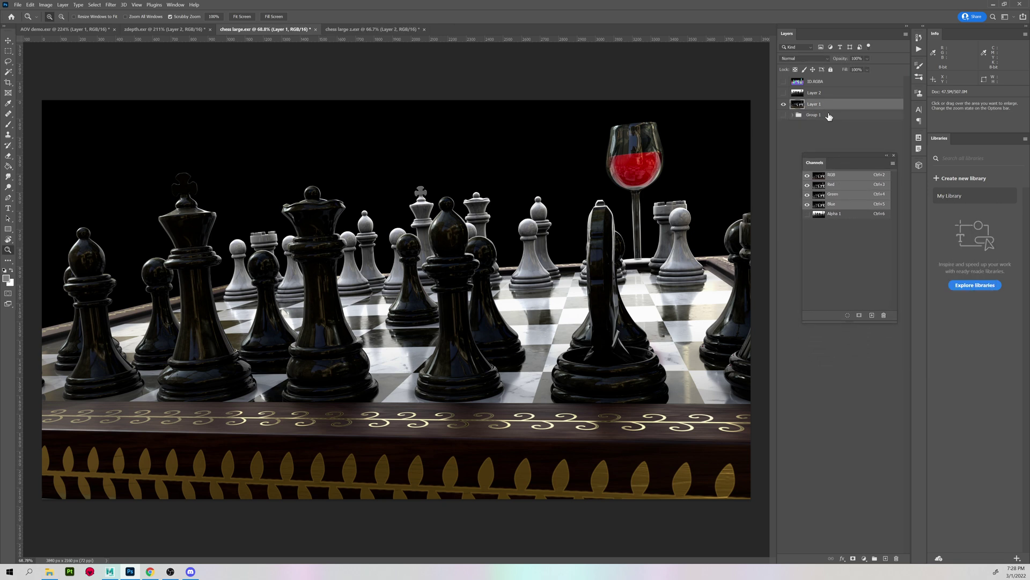
# Step: Apply Lens Blur to Layer 1 with Alpha 1 as depth map, focused on the black pawn in mid-board, with a radius of 72
pyautogui.click(109, 6)
pyautogui.moveTo(140, 106)
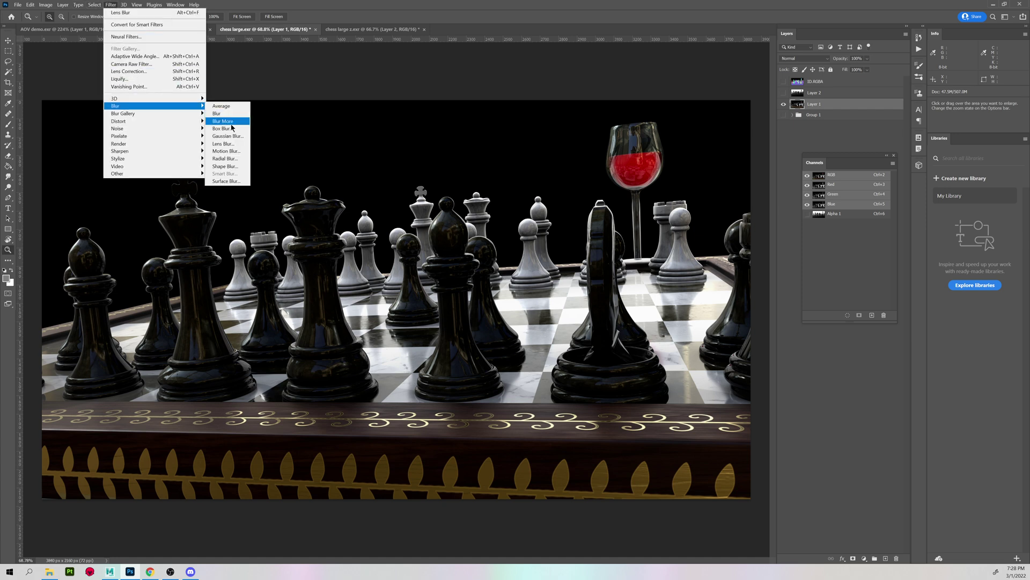
pyautogui.click(233, 143)
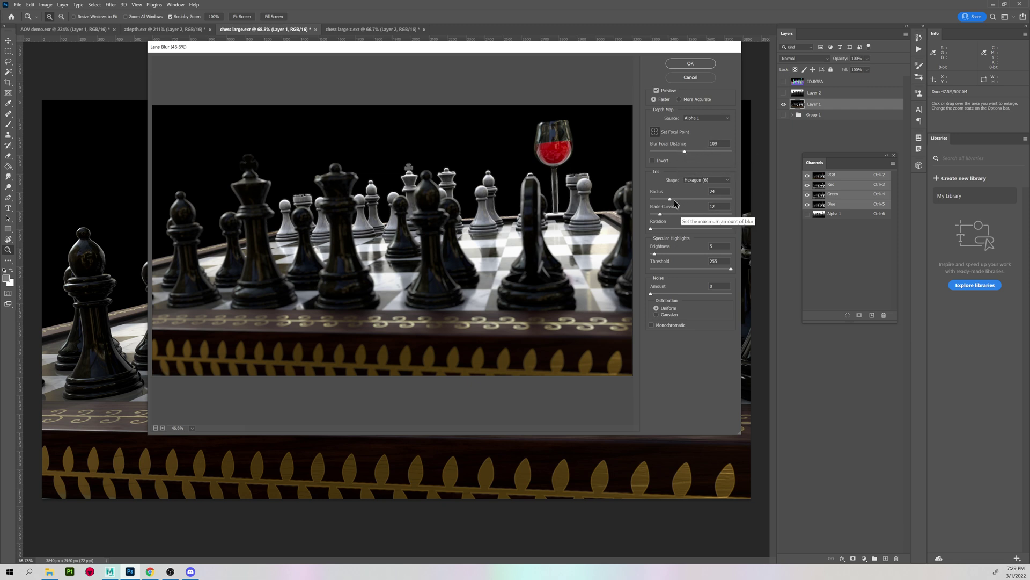
pyautogui.moveTo(670, 199); pyautogui.dragTo(684, 199)
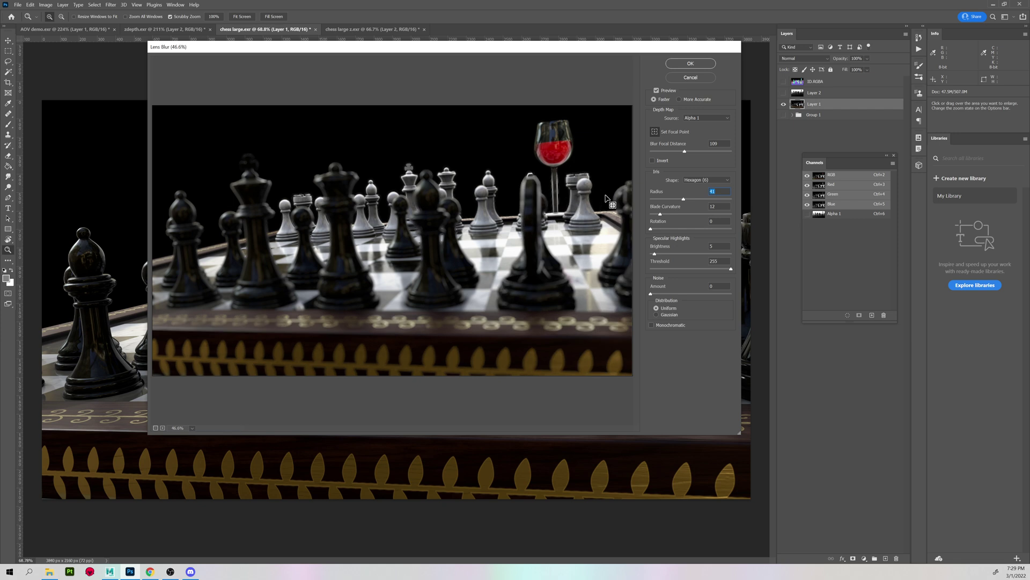
pyautogui.click(404, 218)
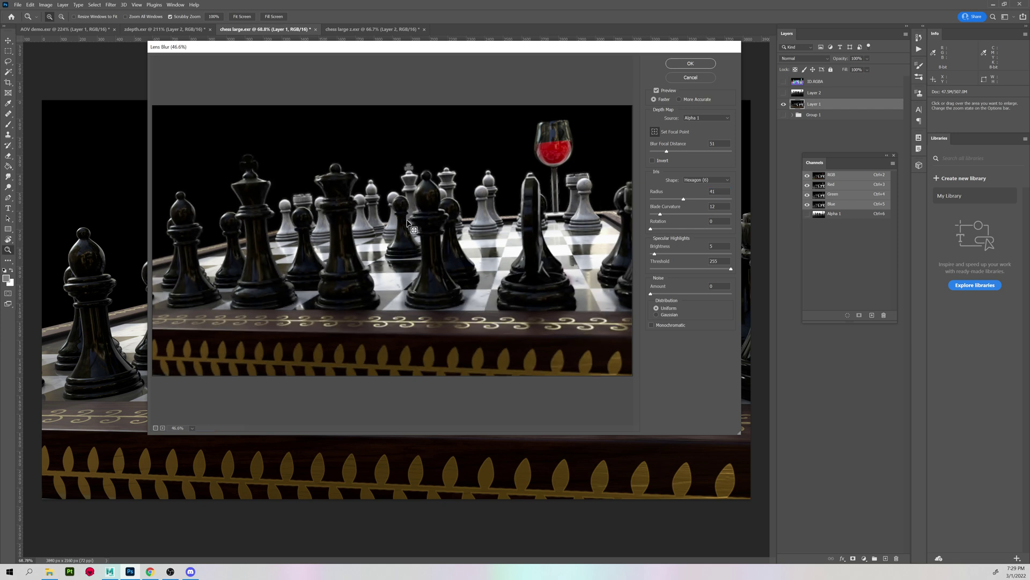
pyautogui.moveTo(699, 200); pyautogui.dragTo(708, 199)
pyautogui.press('Tab')
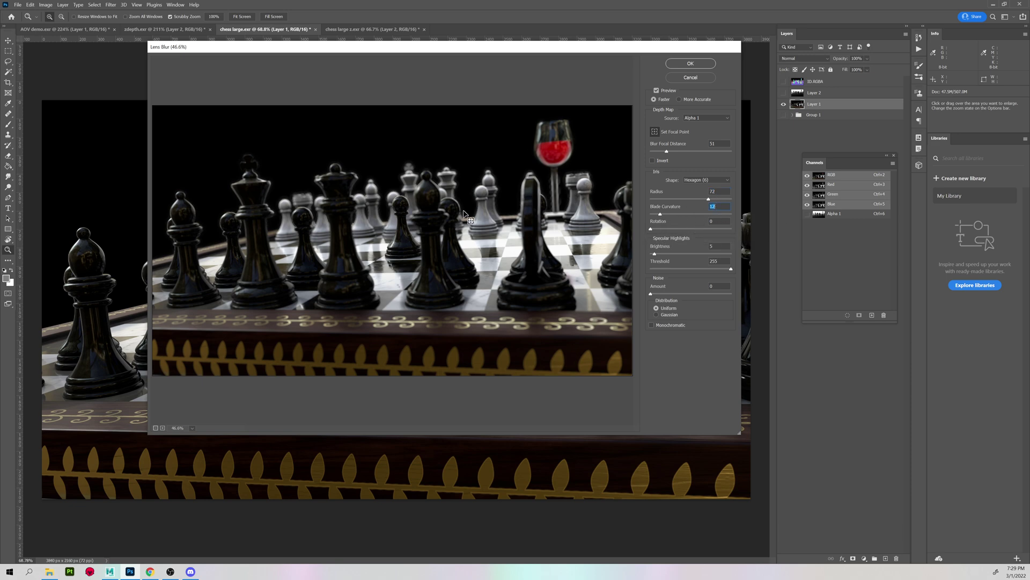
pyautogui.click(684, 66)
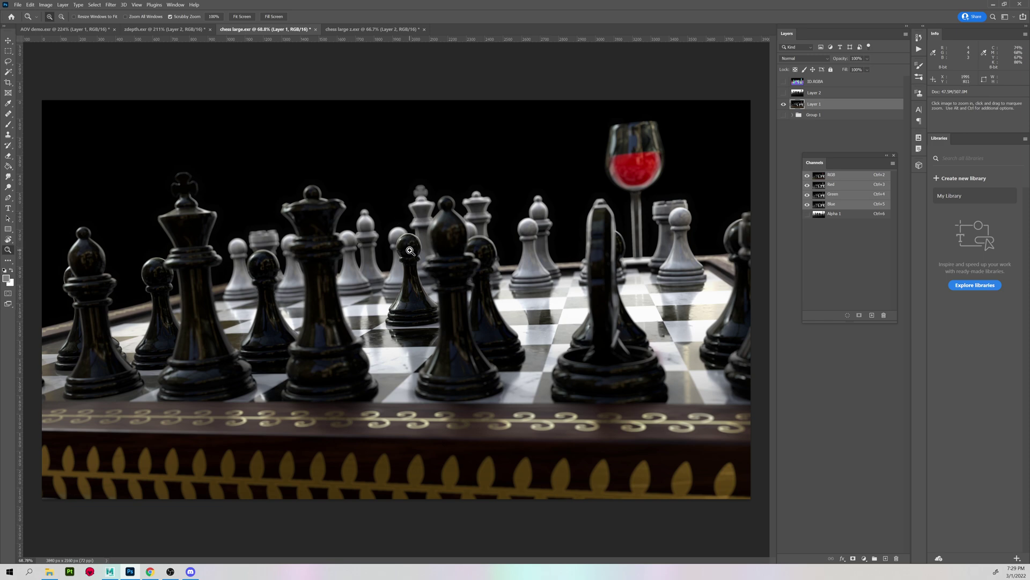
# Step: Examine the focus on the mid-board black pawn and the blur on the surrounding pieces up close, with the panels hidden
pyautogui.moveTo(412, 252); pyautogui.dragTo(415, 229)
pyautogui.scroll(-1, 424, 256)
pyautogui.press('Tab')
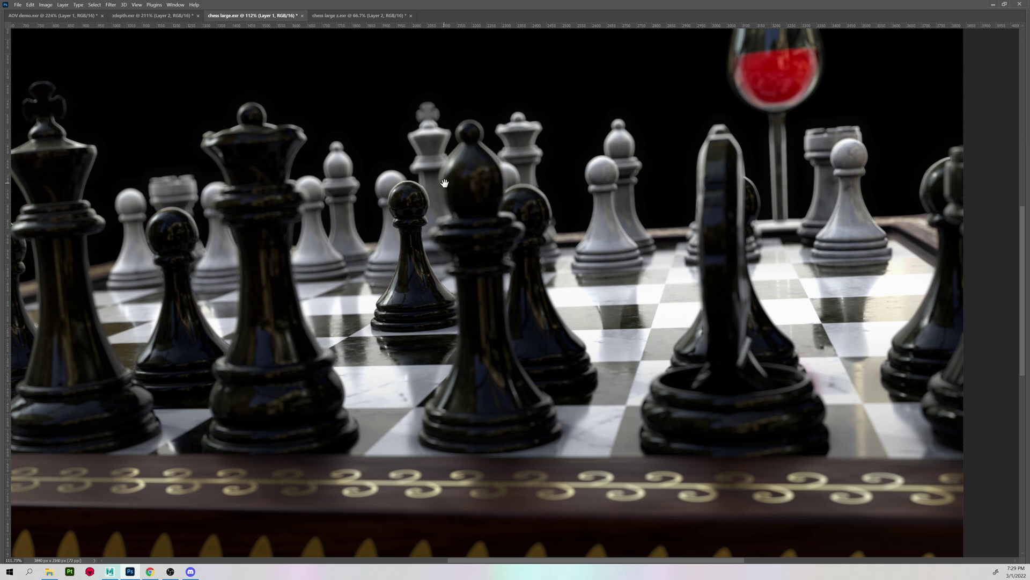
pyautogui.moveTo(449, 182); pyautogui.dragTo(508, 194)
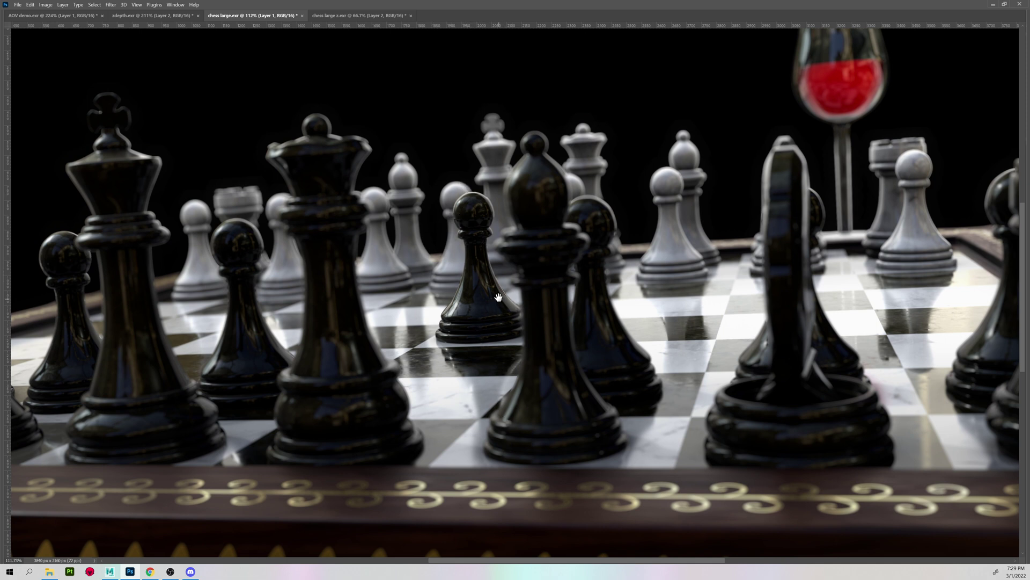
pyautogui.press('z')
pyautogui.moveTo(468, 219); pyautogui.dragTo(485, 221)
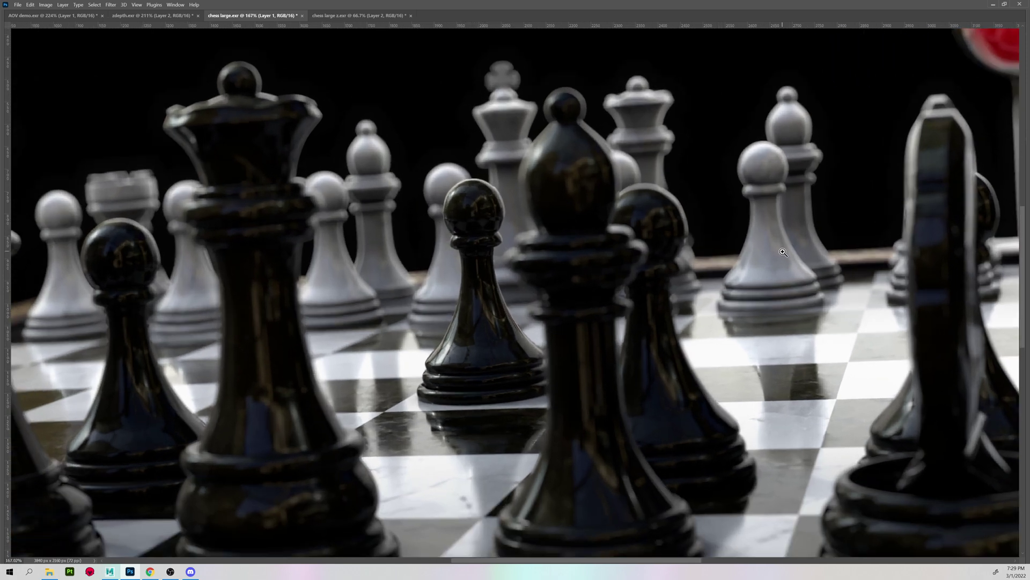